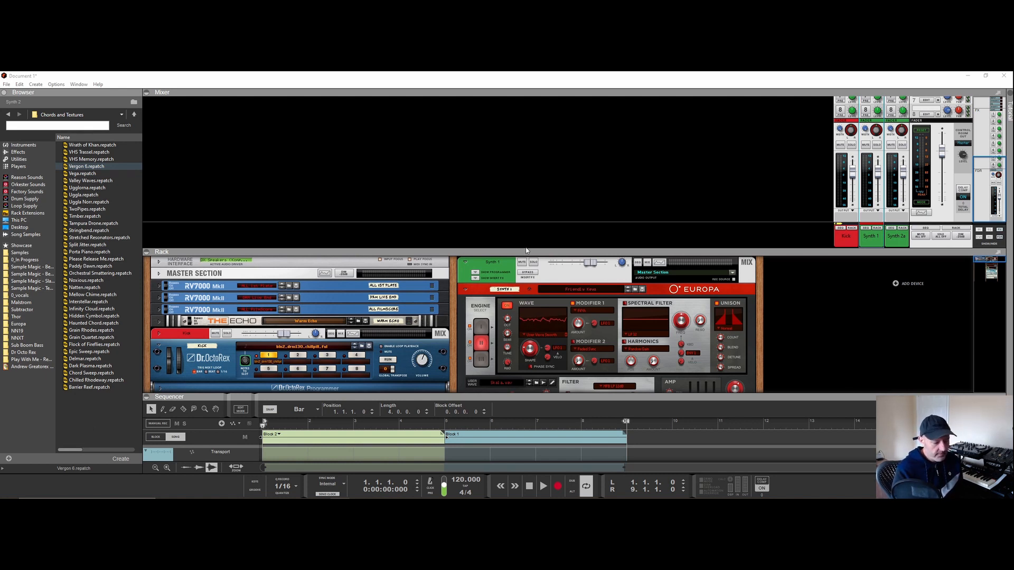
Step: Adjust the heights of the mixer, rack and sequencer areas, and audition the Kick's Dr. OctoRex loop
{"action": "left_click_drag", "start_coordinate": [503, 249], "coordinate": [495, 264]}
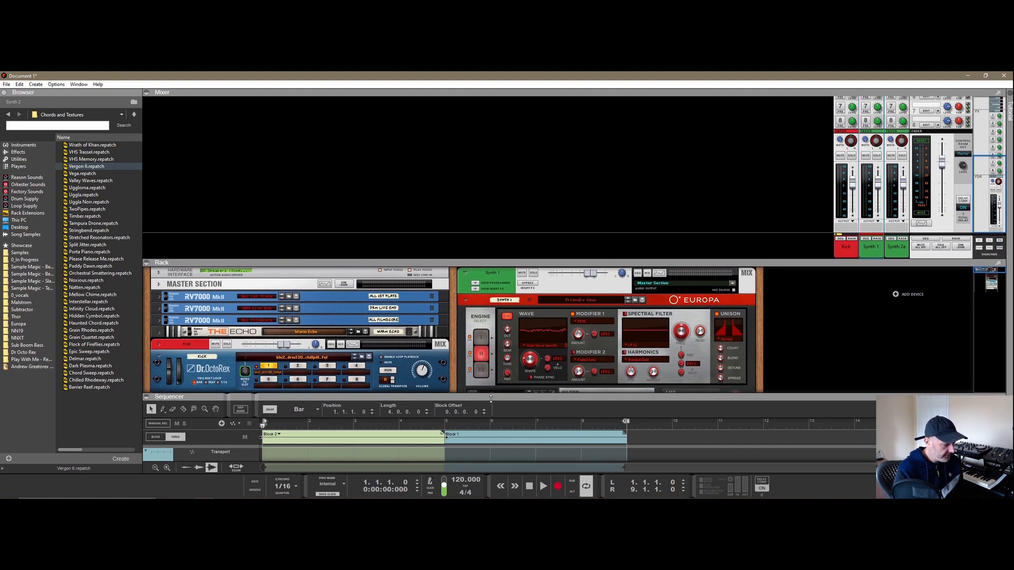
{"action": "left_click_drag", "start_coordinate": [491, 399], "coordinate": [491, 391]}
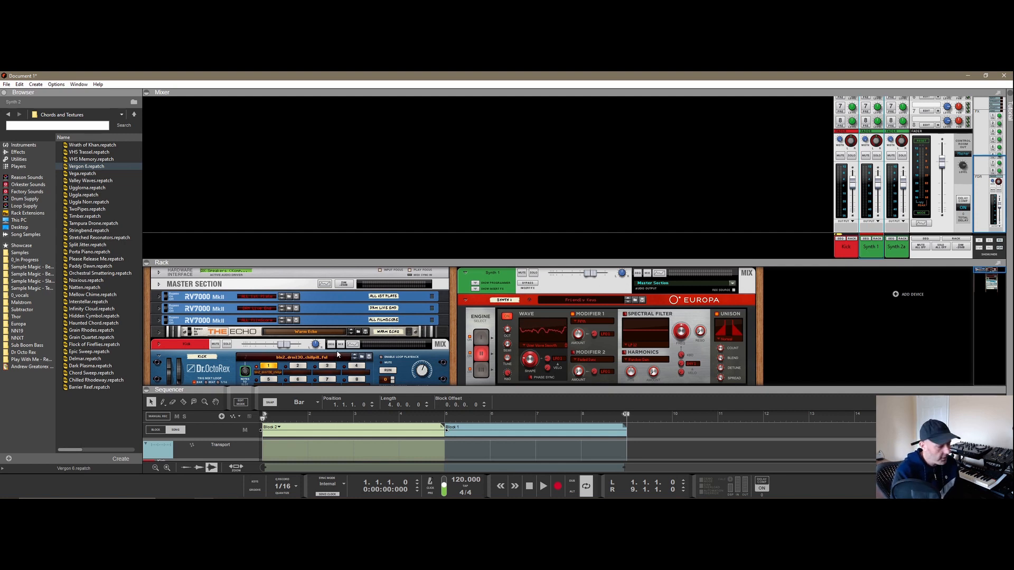
{"action": "left_click", "coordinate": [388, 370]}
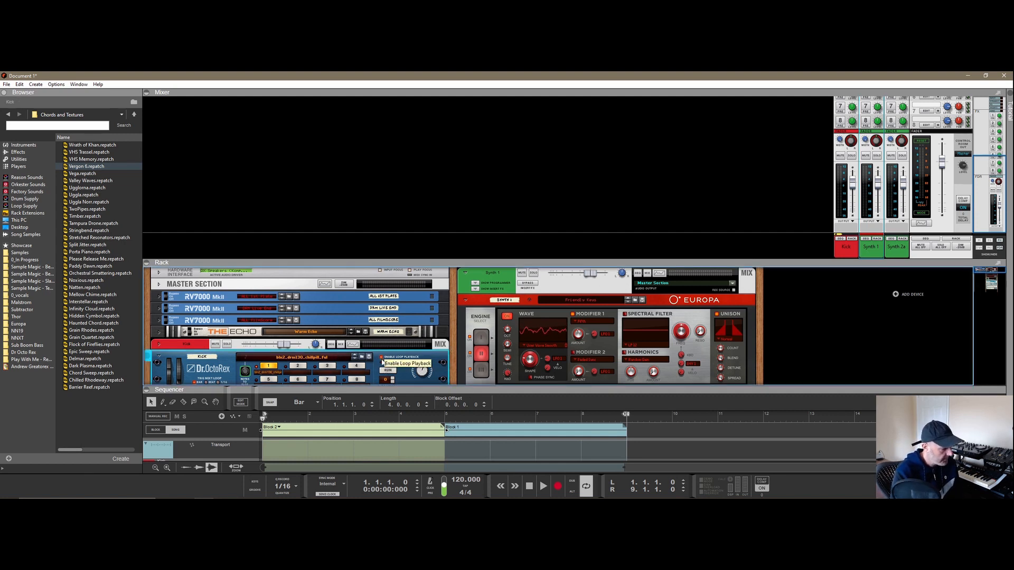
{"action": "left_click", "coordinate": [388, 370]}
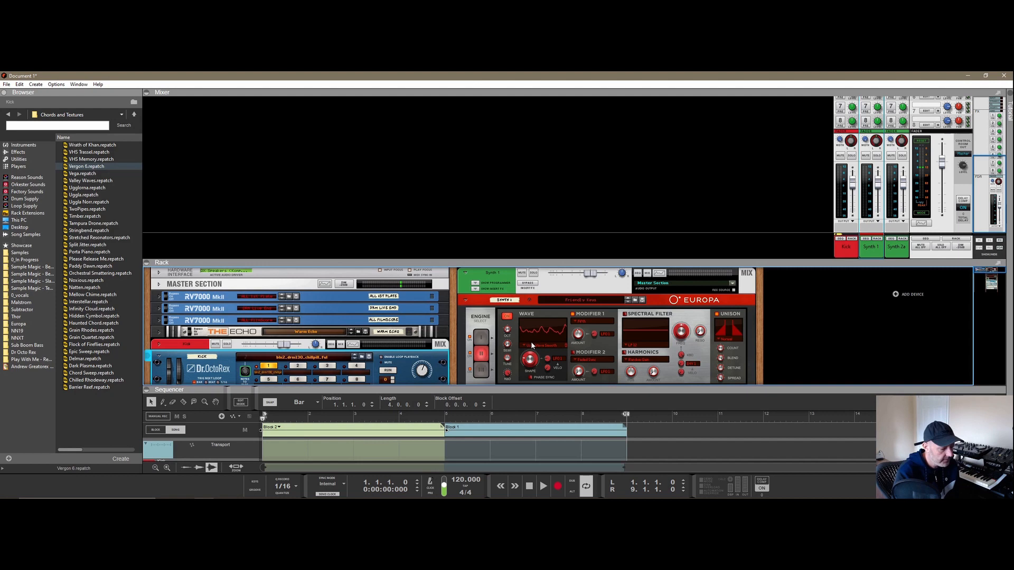
Step: Look over the rack devices below Synth 1's Europa, including the Matrix and Synth 2a's Grain
{"action": "scroll", "coordinate": [531, 341], "scroll_direction": "down", "scroll_amount": 5}
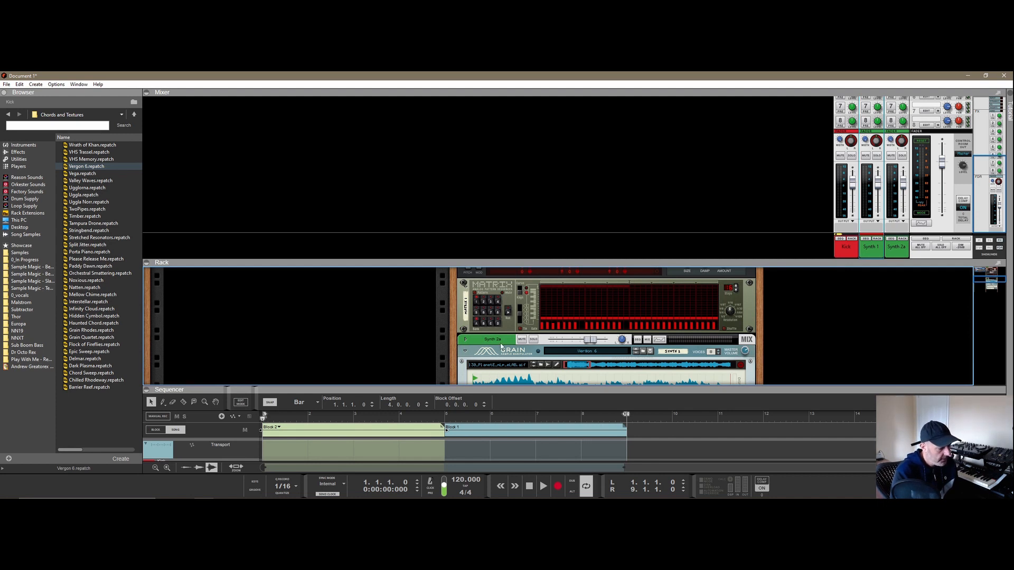
{"action": "scroll", "coordinate": [502, 346], "scroll_direction": "down", "scroll_amount": 10}
{"action": "scroll", "coordinate": [593, 330], "scroll_direction": "up", "scroll_amount": 4}
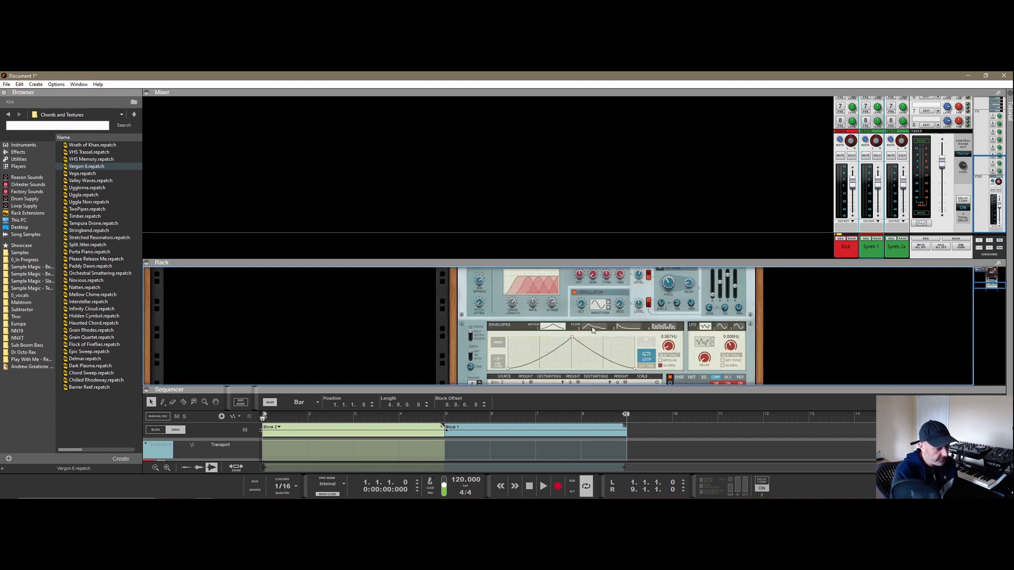
{"action": "scroll", "coordinate": [593, 330], "scroll_direction": "up", "scroll_amount": 4}
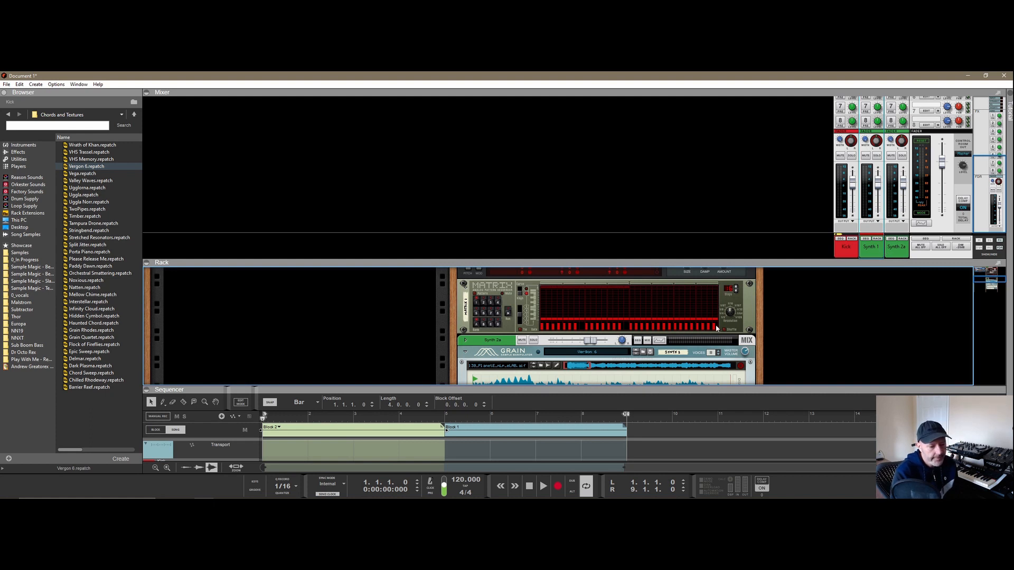
Step: Shrink the mixer and rack to give the sequencer more height, and play the song from the start before stopping it
{"action": "left_click_drag", "start_coordinate": [701, 262], "coordinate": [701, 253]}
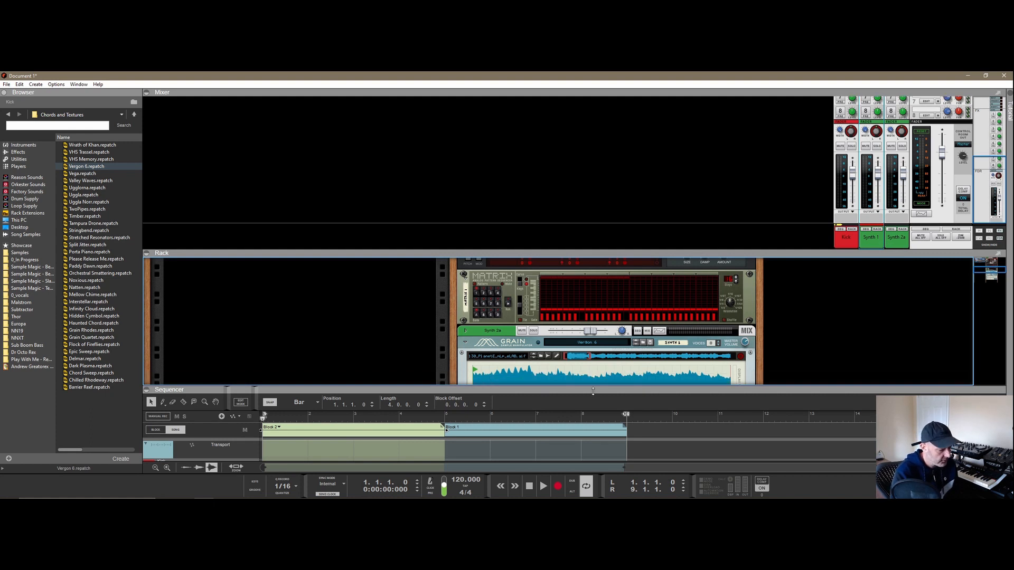
{"action": "left_click_drag", "start_coordinate": [593, 391], "coordinate": [594, 354]}
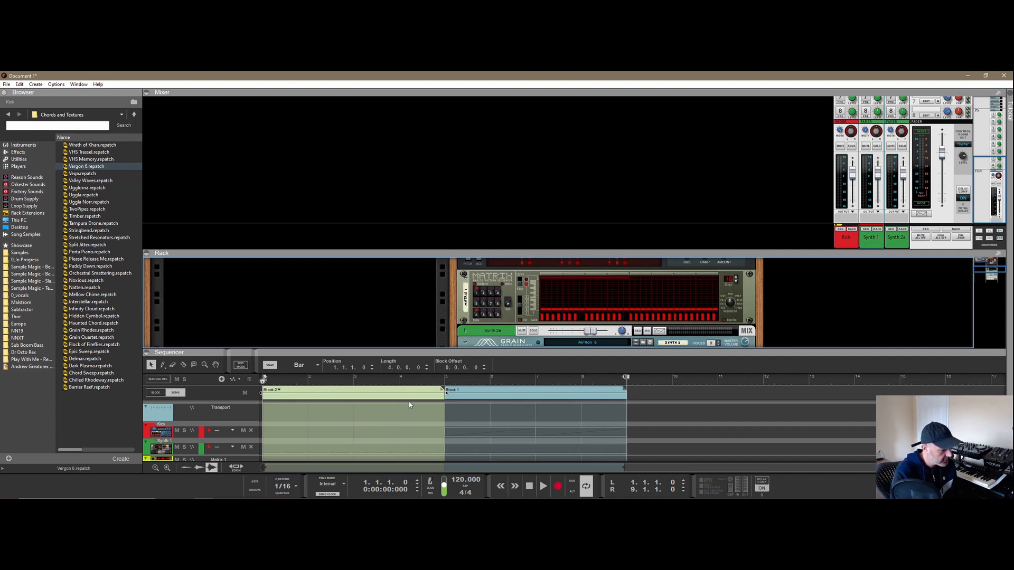
{"action": "left_click", "coordinate": [544, 488]}
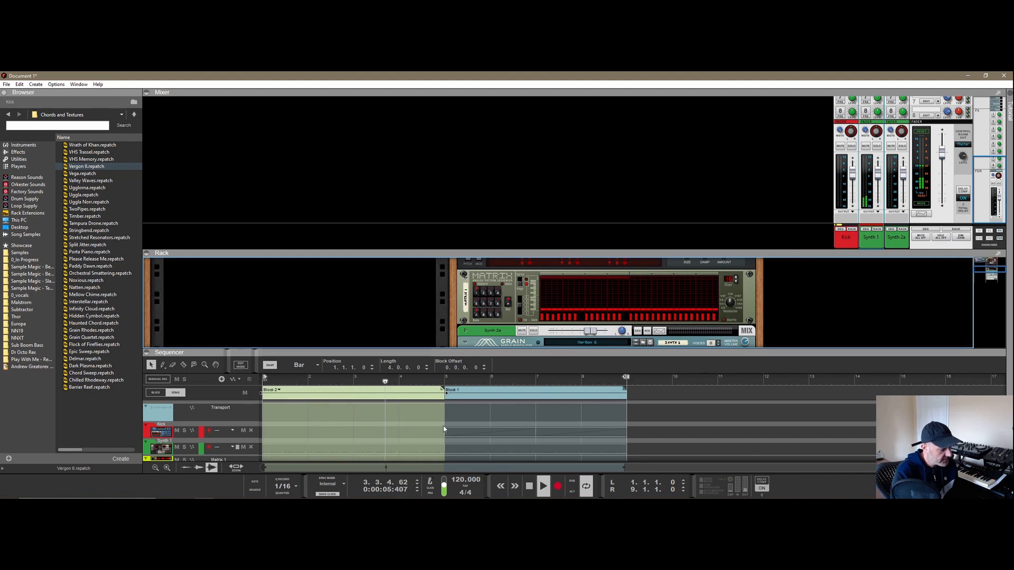
{"action": "left_click", "coordinate": [530, 487]}
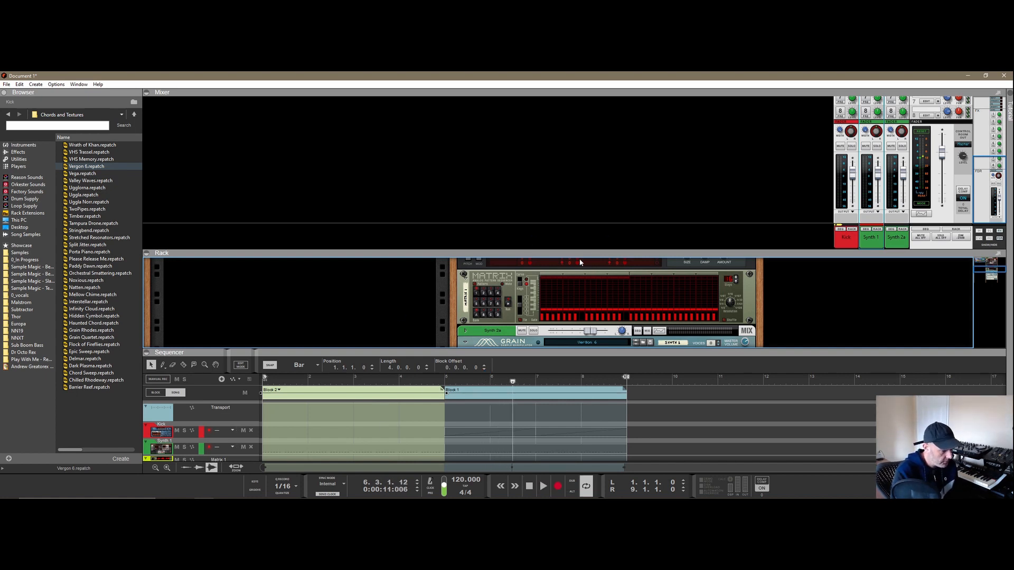
Step: Expand the mixer over the rack, restore the rack, and give the sequencer more height
{"action": "left_click_drag", "start_coordinate": [579, 253], "coordinate": [580, 352]}
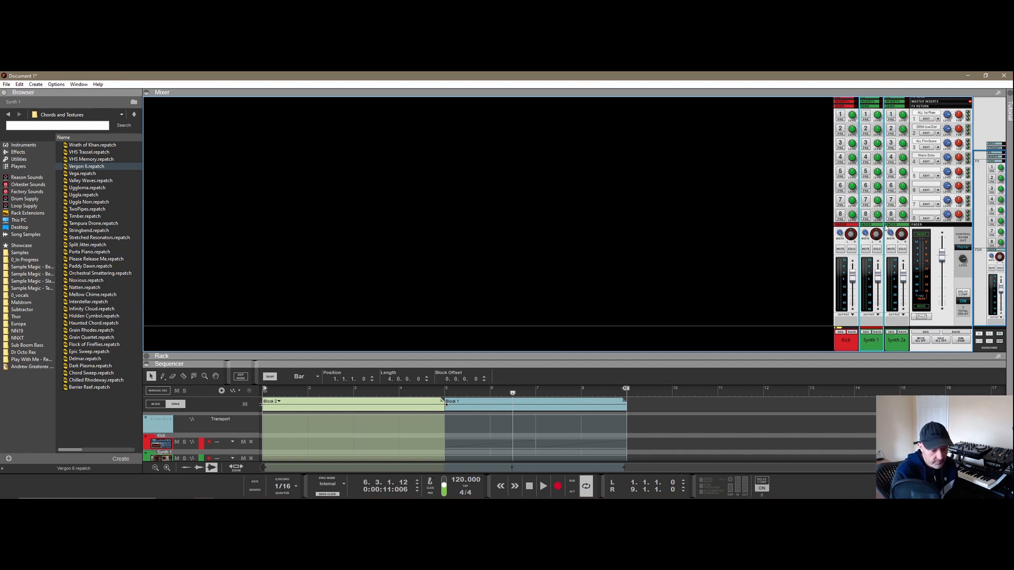
{"action": "left_click", "coordinate": [774, 356]}
{"action": "left_click_drag", "start_coordinate": [770, 362], "coordinate": [770, 336]}
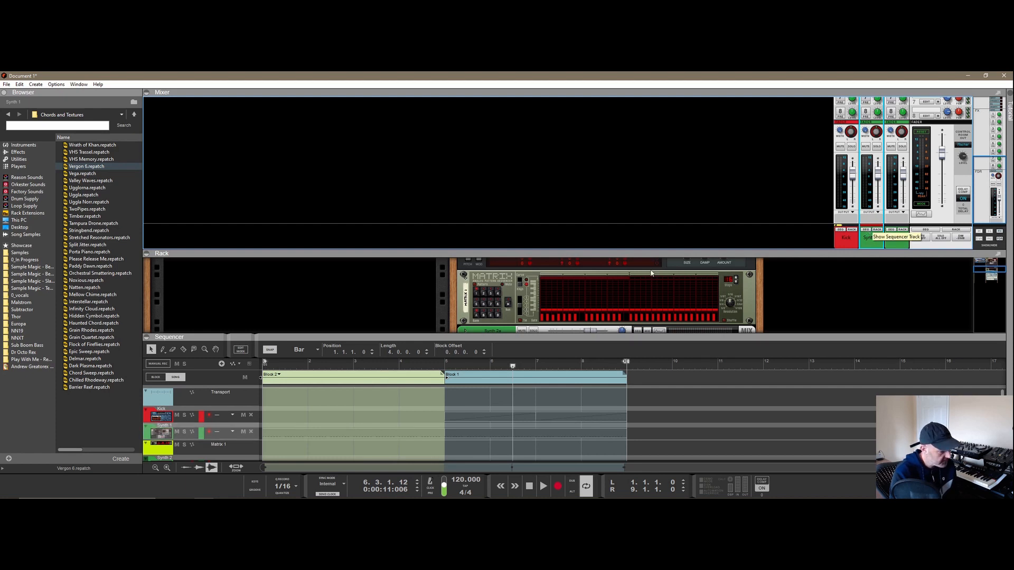
Step: Select the Synth 1 track, and use the mixer channels to locate Synth 2a's sequencer track and Synth 1's rack device
{"action": "left_click", "coordinate": [198, 428]}
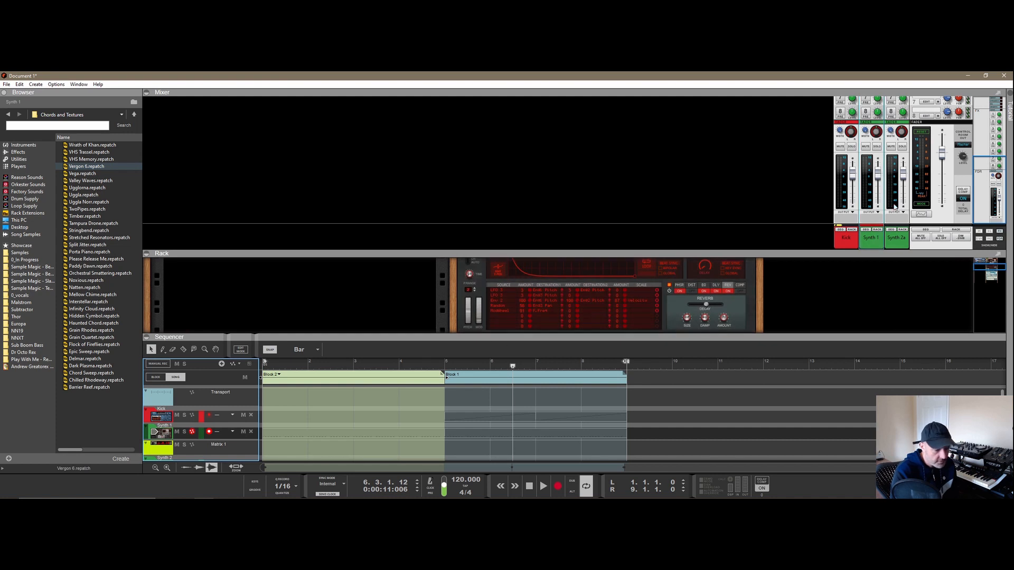
{"action": "left_click", "coordinate": [891, 231]}
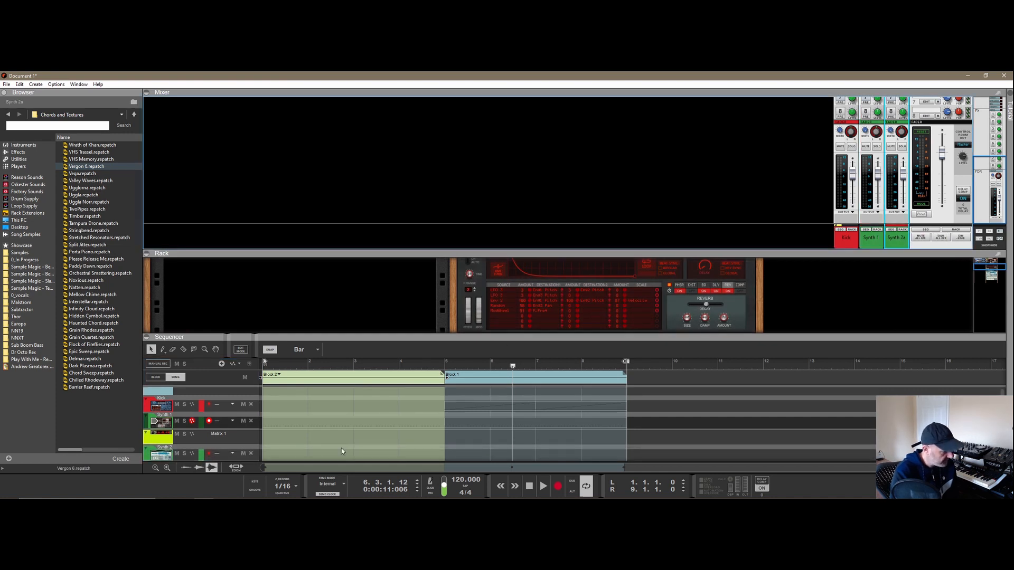
{"action": "left_click", "coordinate": [878, 233]}
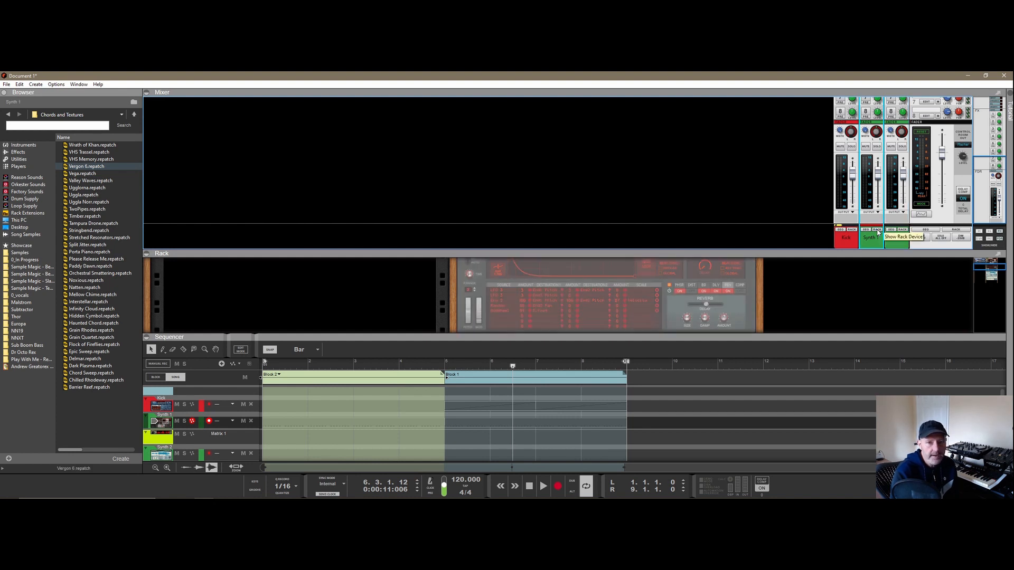
{"action": "scroll", "coordinate": [691, 286], "scroll_direction": "up", "scroll_amount": 2}
Step: Enlarge the mixer to show more of the channel strips, and select the Kick channel
{"action": "left_click_drag", "start_coordinate": [692, 250], "coordinate": [692, 213]}
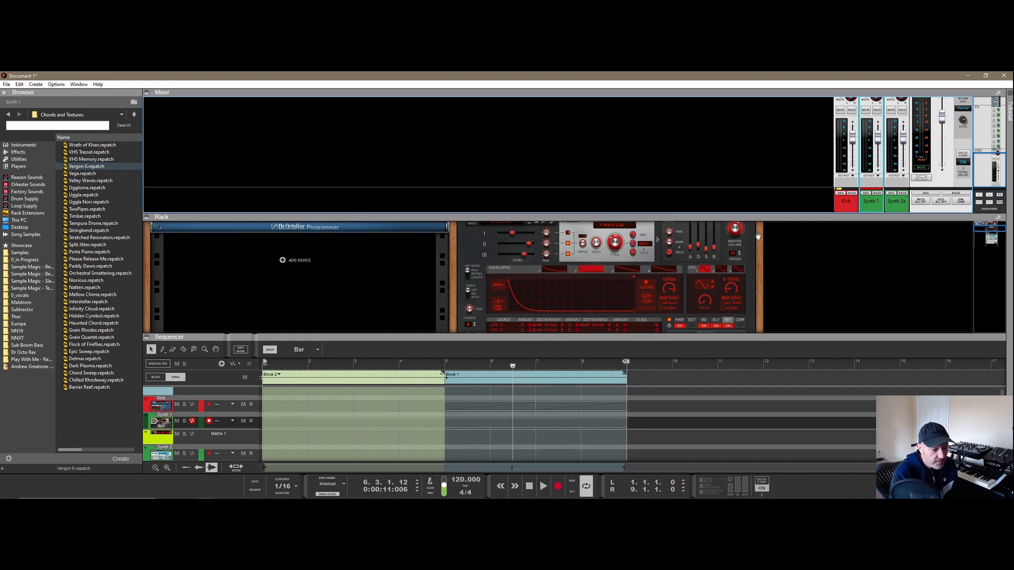
{"action": "left_click_drag", "start_coordinate": [740, 217], "coordinate": [740, 274]}
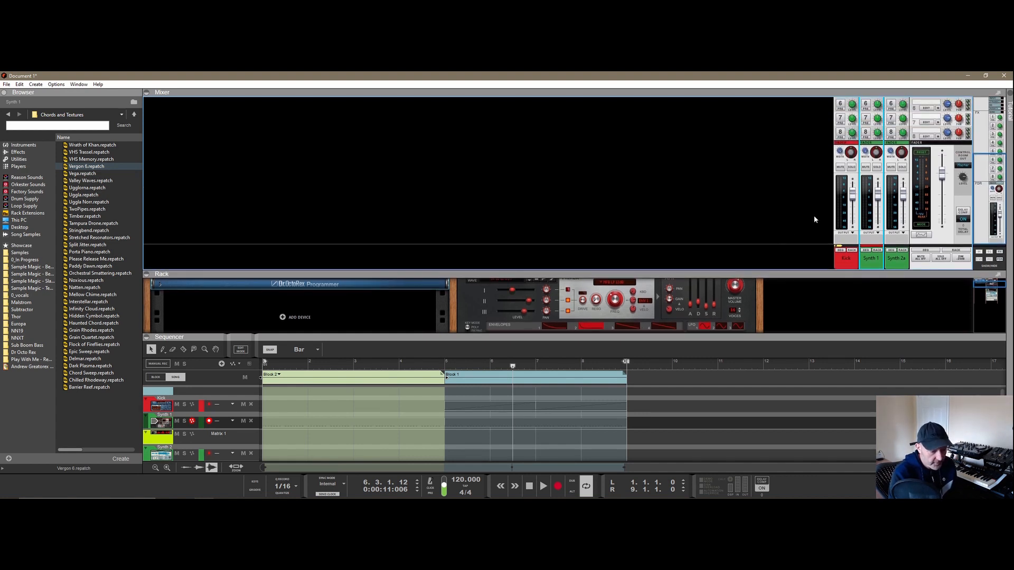
{"action": "left_click", "coordinate": [848, 262]}
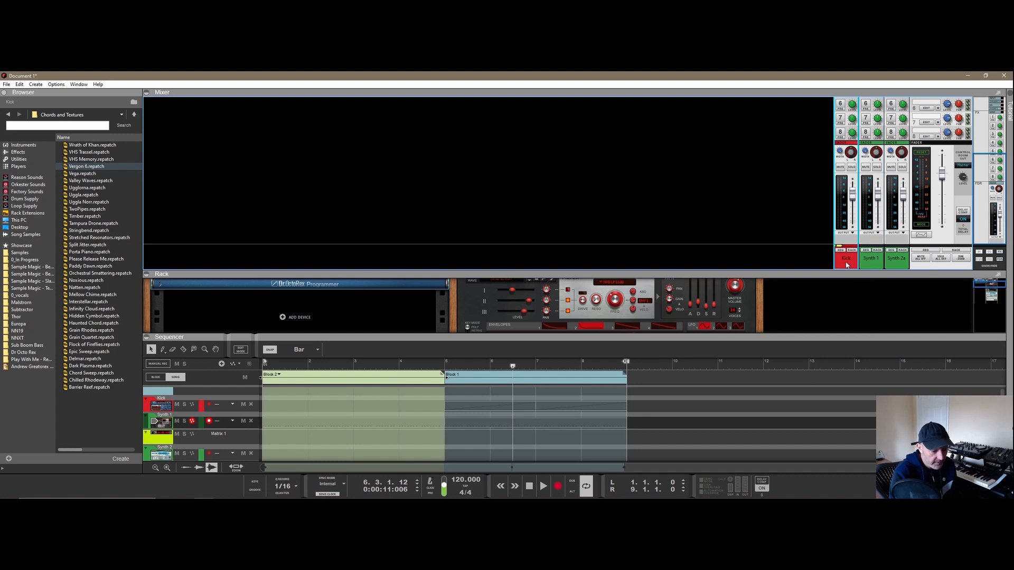
Step: Move the left loop locator and the song position to bar 5, and start playback of Block 1
{"action": "left_click", "coordinate": [447, 375]}
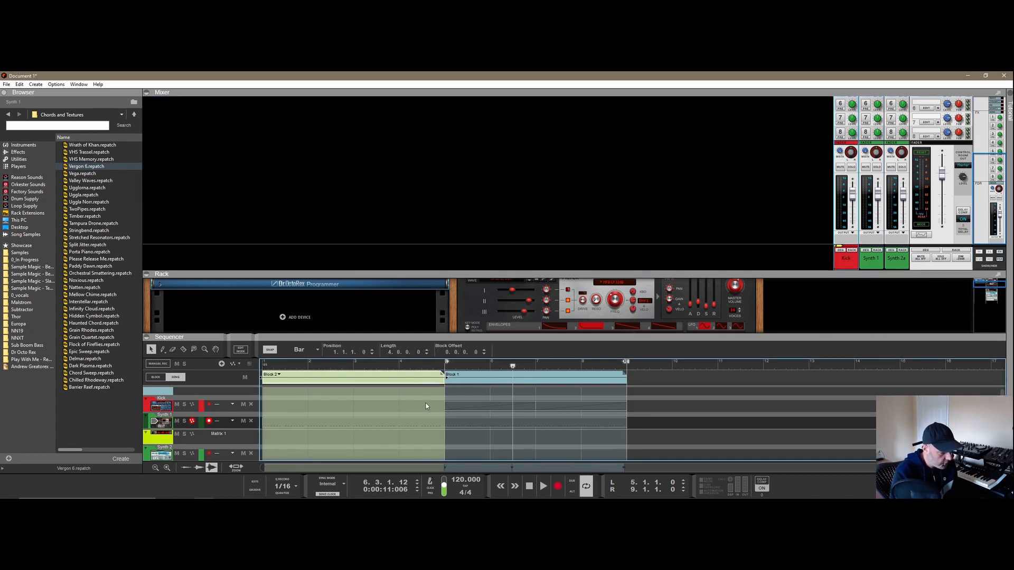
{"action": "left_click_drag", "start_coordinate": [512, 366], "coordinate": [451, 371]}
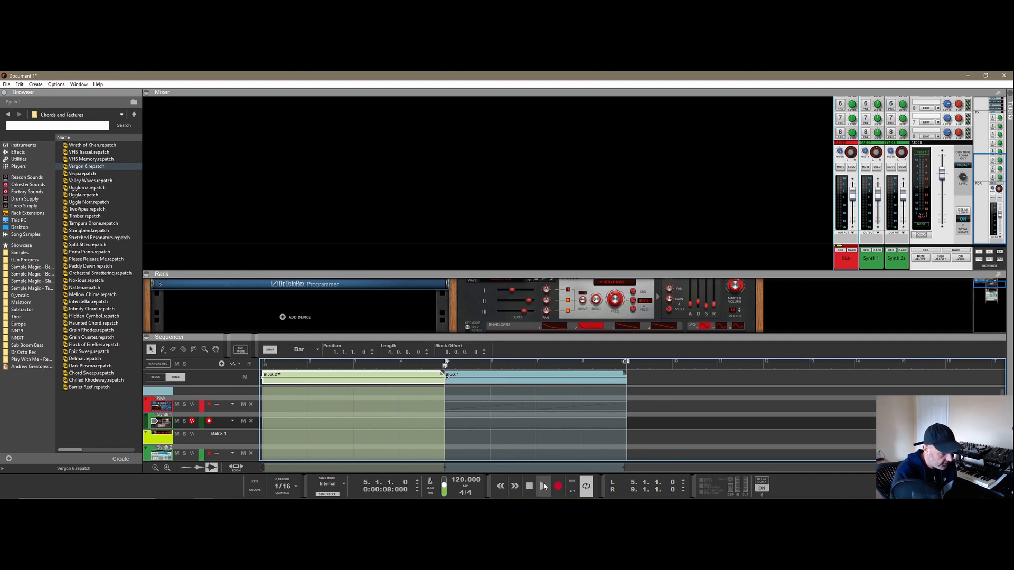
{"action": "left_click", "coordinate": [544, 486]}
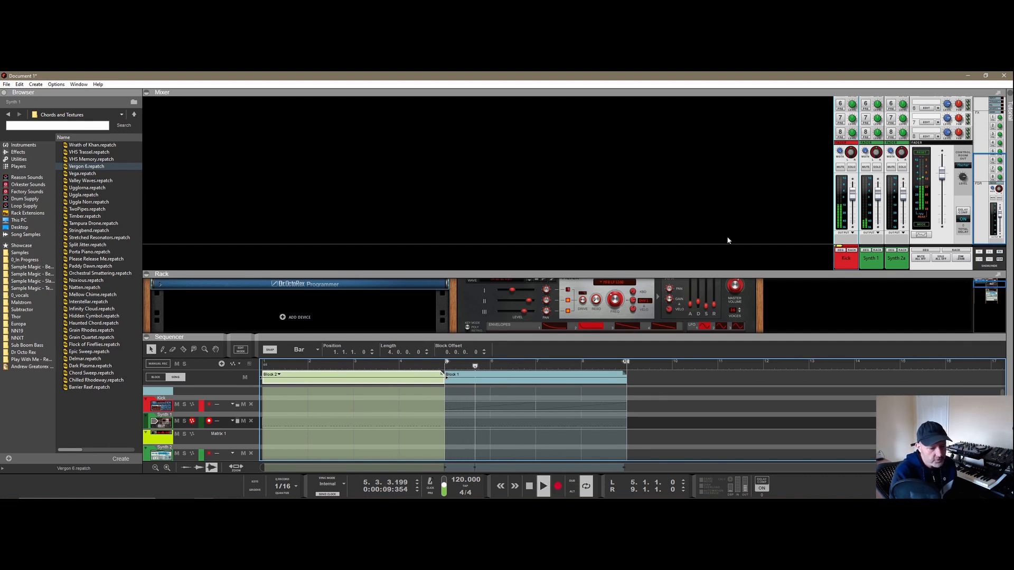
Step: Toggle the Kick channel's mute on and off while the loop plays, and stop and restart playback
{"action": "left_click", "coordinate": [841, 155]}
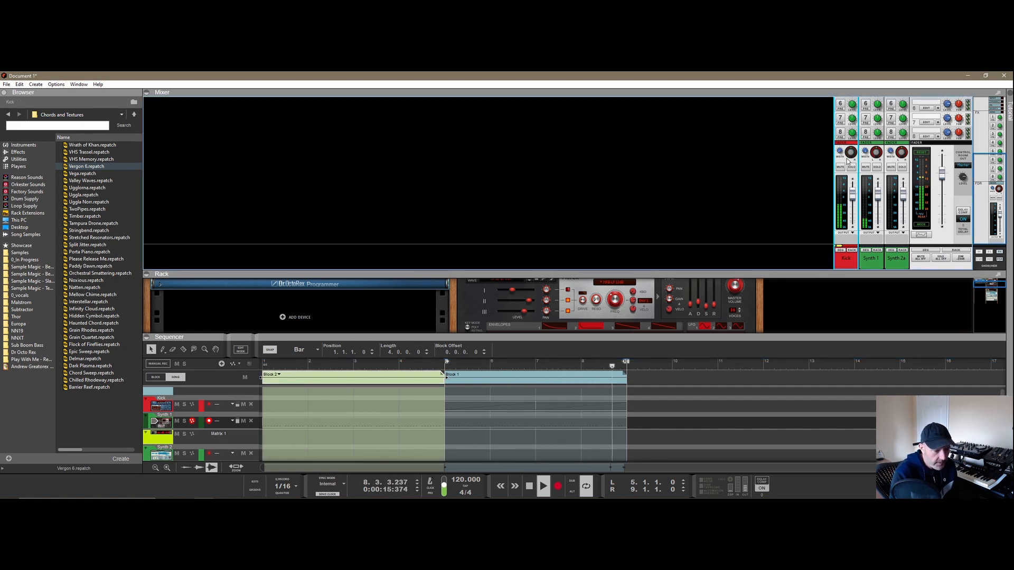
{"action": "mouse_move", "coordinate": [850, 156]}
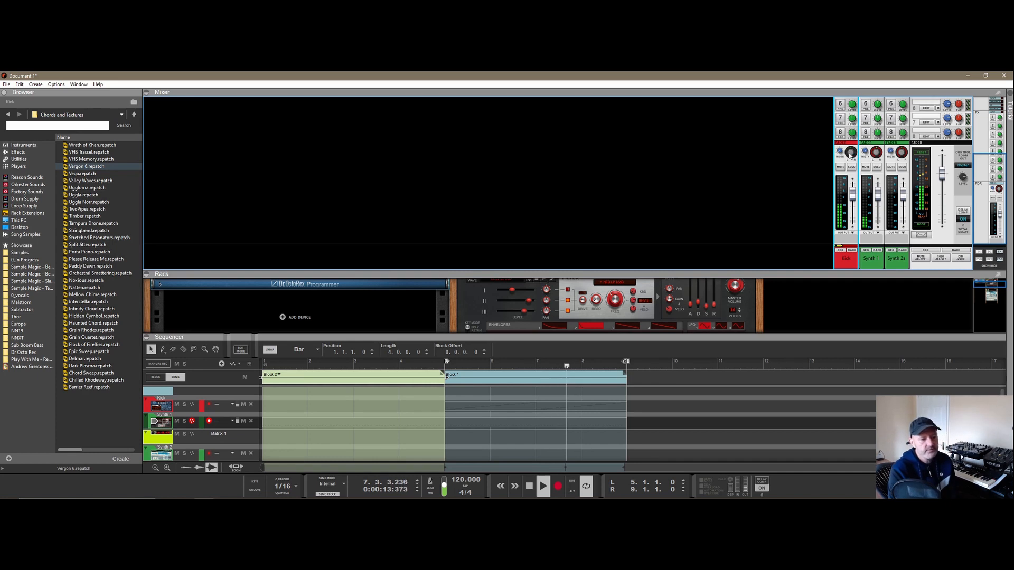
{"action": "left_click", "coordinate": [841, 167]}
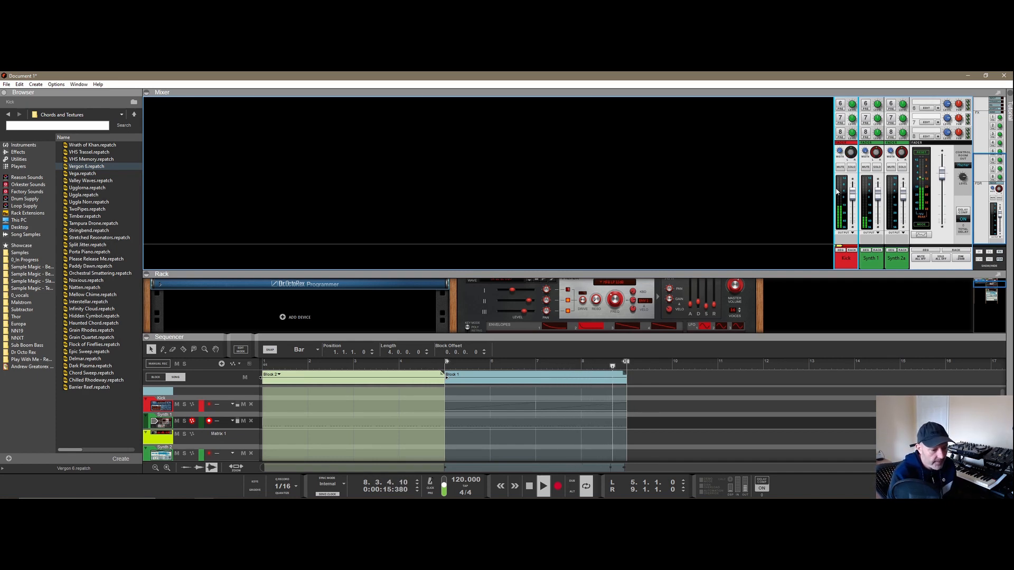
{"action": "left_click", "coordinate": [842, 168]}
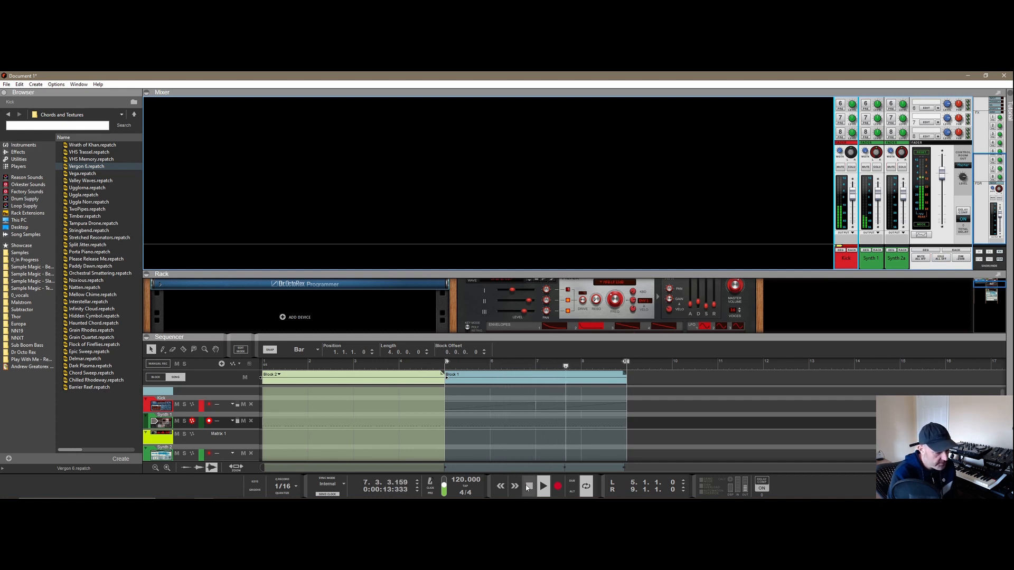
{"action": "left_click", "coordinate": [530, 487]}
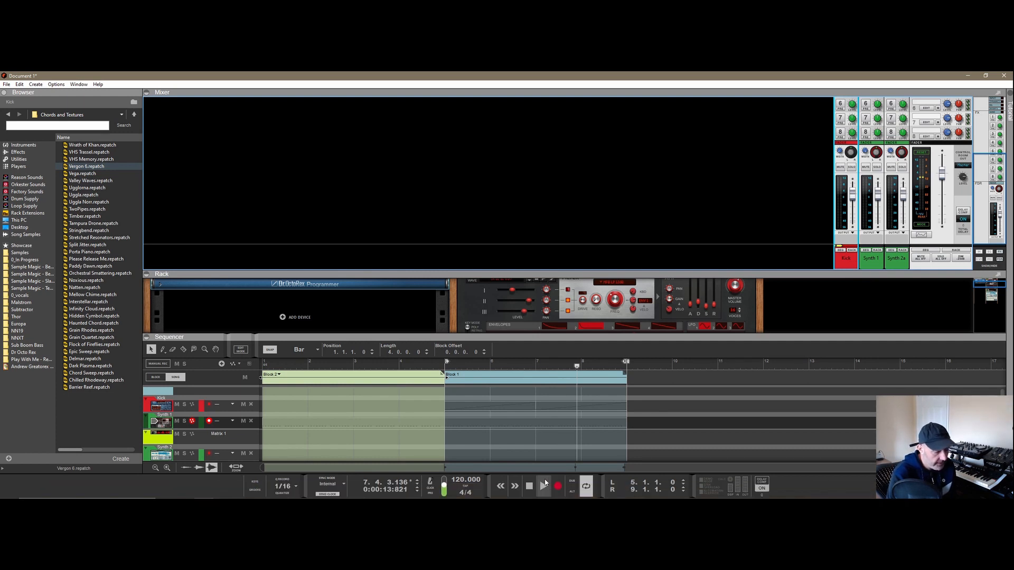
{"action": "left_click", "coordinate": [543, 487]}
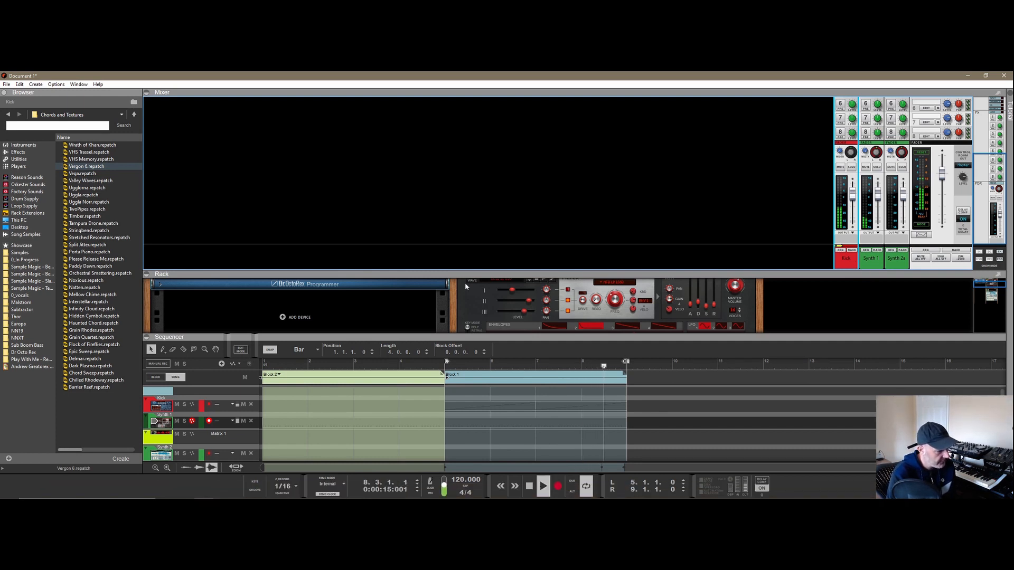
Step: Shrink the mixer and sequencer areas to give the rack more height
{"action": "left_click_drag", "start_coordinate": [472, 272], "coordinate": [471, 262]}
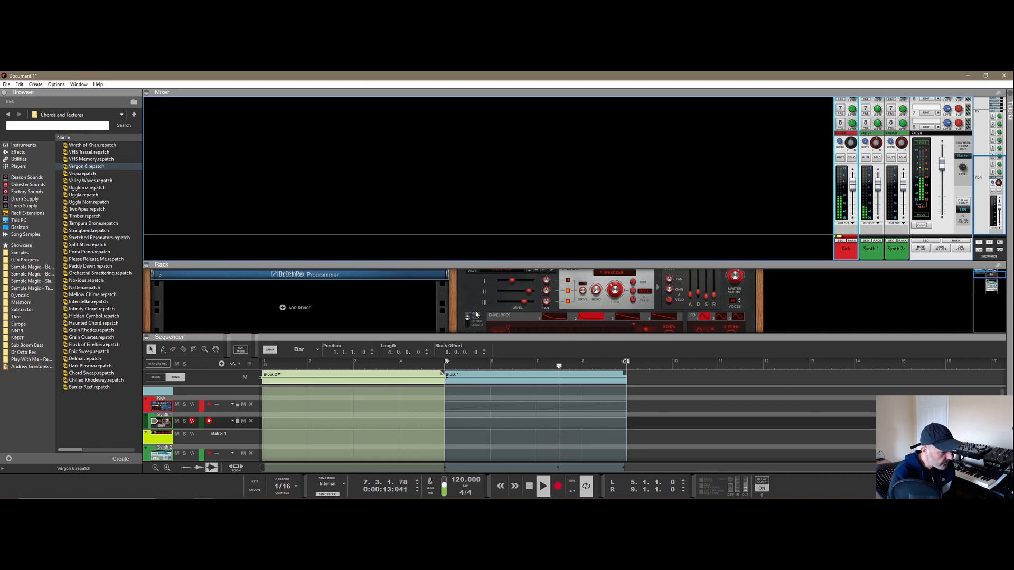
{"action": "left_click_drag", "start_coordinate": [521, 267], "coordinate": [521, 257]}
{"action": "left_click_drag", "start_coordinate": [475, 334], "coordinate": [475, 372]}
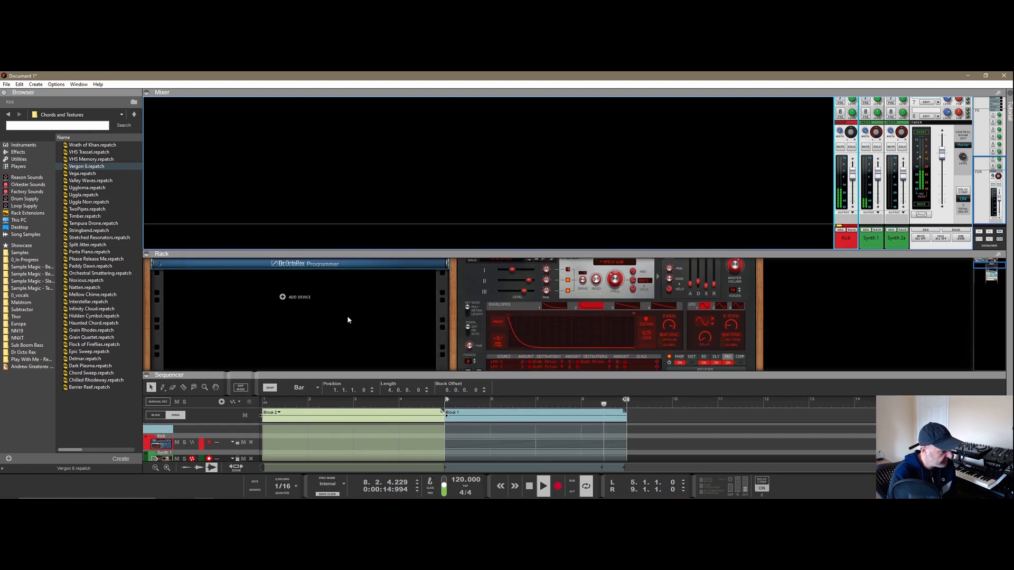
Step: Try a different master volume level on the Kick's Dr. OctoRex and bring it back
{"action": "scroll", "coordinate": [347, 318], "scroll_direction": "up", "scroll_amount": 2}
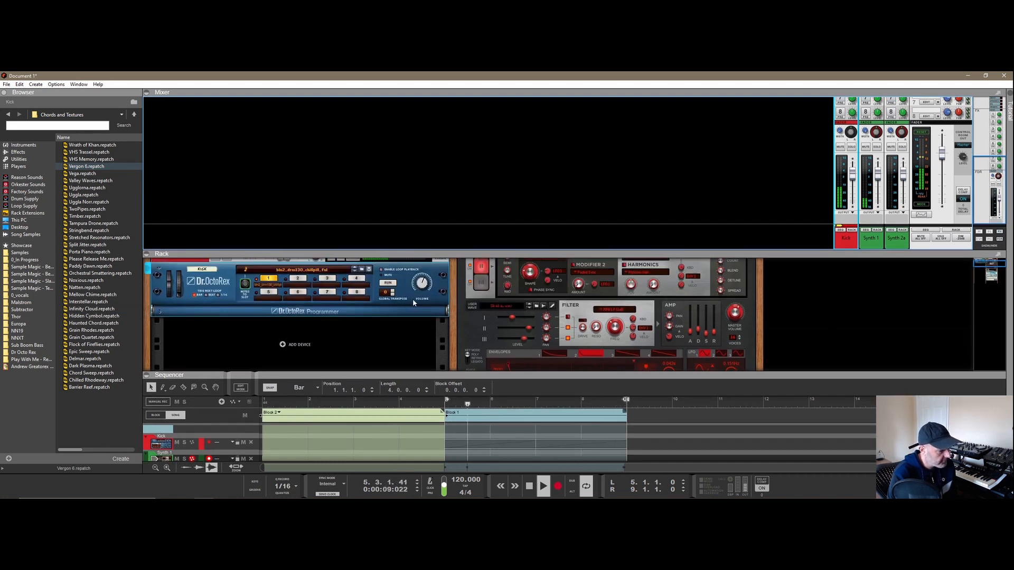
{"action": "left_click", "coordinate": [421, 286]}
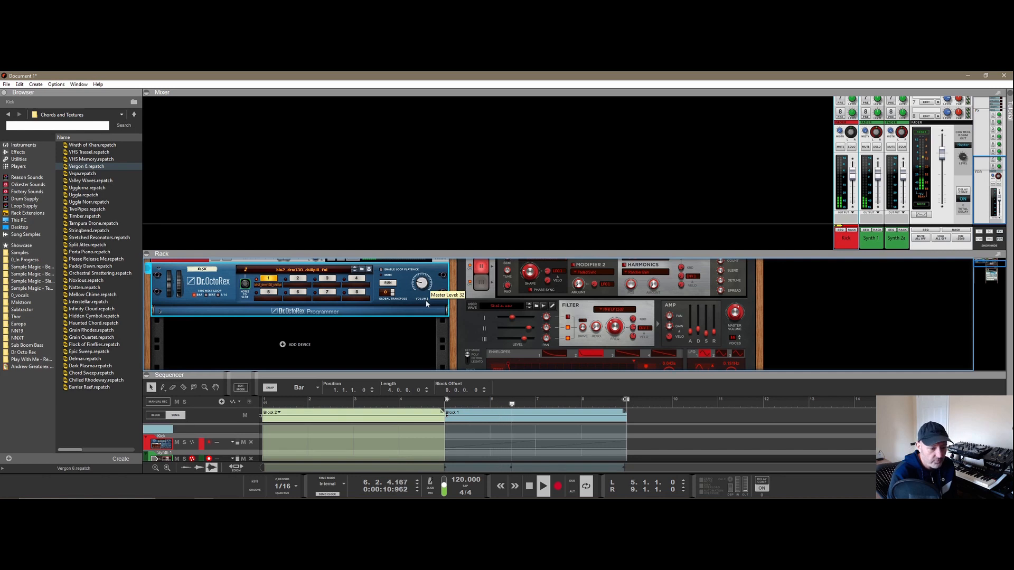
{"action": "mouse_move", "coordinate": [427, 285]}
{"action": "left_mouse_down"}
{"action": "mouse_move", "coordinate": [426, 270]}
{"action": "mouse_move", "coordinate": [428, 287]}
{"action": "left_mouse_up"}
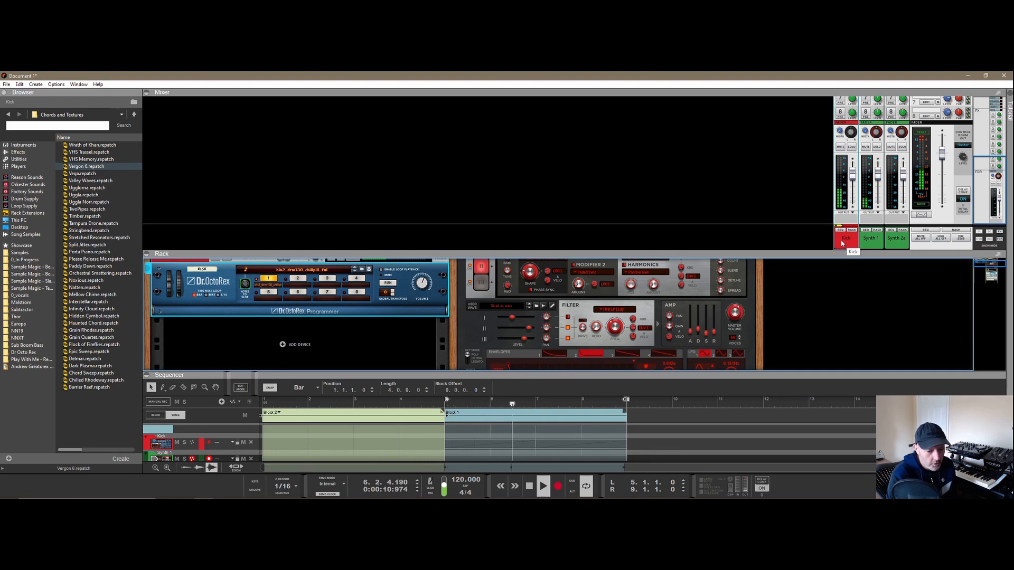
Step: Look over the Kick channel strip from the fader section up to its input gain knob
{"action": "scroll", "coordinate": [842, 243], "scroll_direction": "up", "scroll_amount": 5}
{"action": "scroll", "coordinate": [842, 246], "scroll_direction": "down", "scroll_amount": 5}
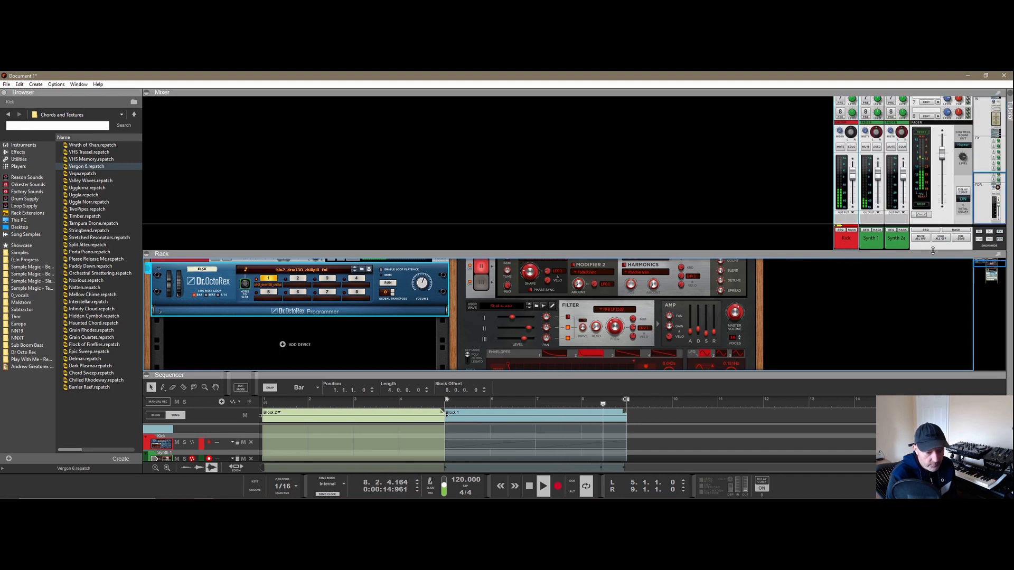
{"action": "scroll", "coordinate": [843, 109], "scroll_direction": "up", "scroll_amount": 5}
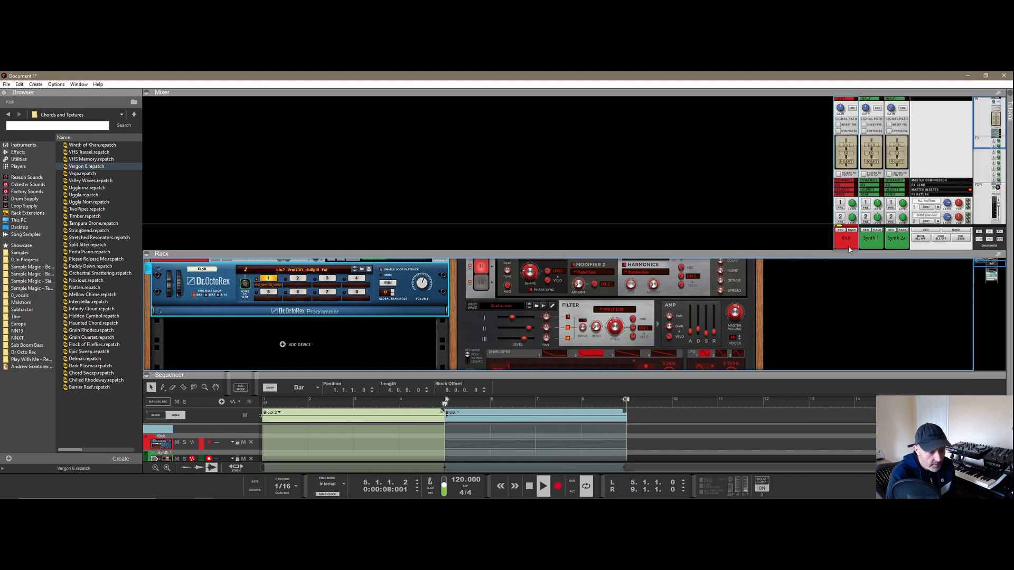
{"action": "left_click", "coordinate": [842, 110]}
{"action": "left_click_drag", "start_coordinate": [842, 110], "coordinate": [840, 107]}
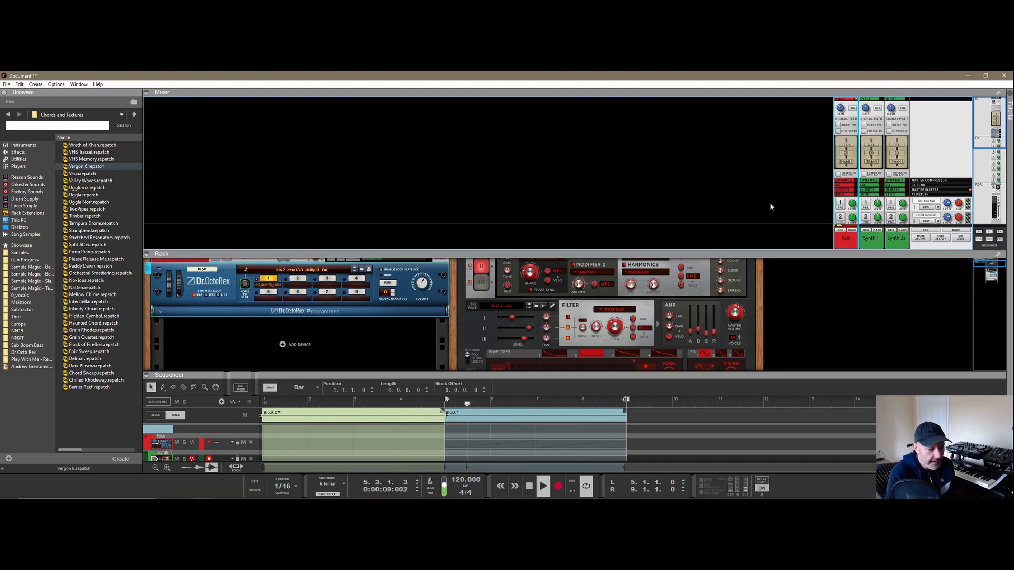
Step: View the automation and mapping options for the Kick channel's level fader
{"action": "scroll", "coordinate": [853, 149], "scroll_direction": "down", "scroll_amount": 5}
{"action": "scroll", "coordinate": [853, 148], "scroll_direction": "down", "scroll_amount": 3}
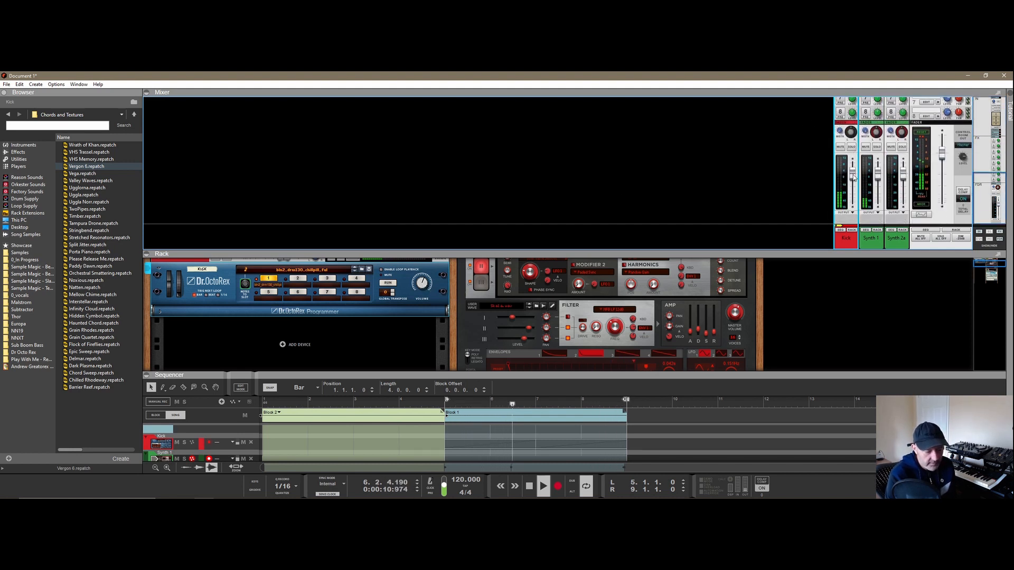
{"action": "mouse_move", "coordinate": [854, 177]}
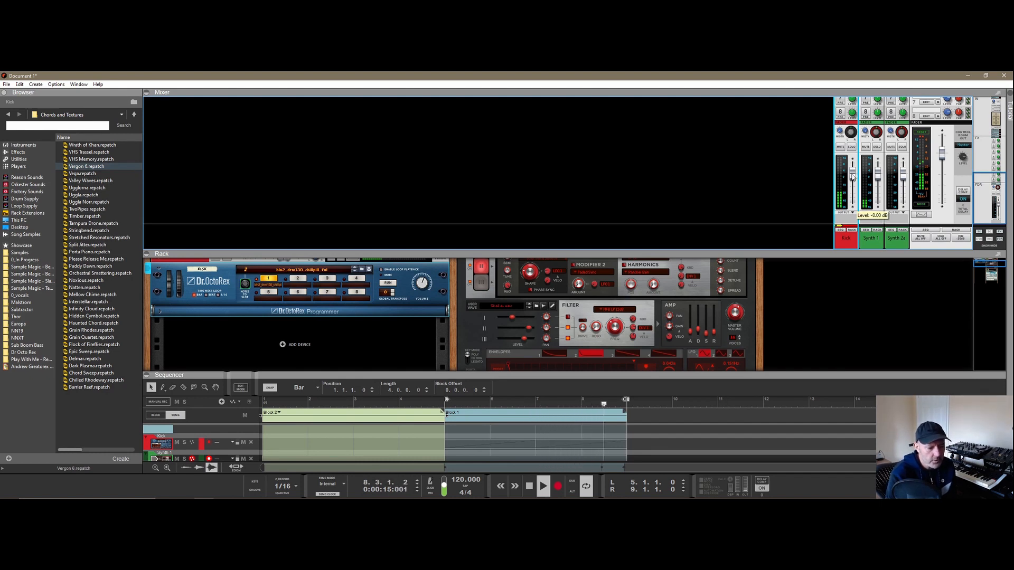
{"action": "right_click", "coordinate": [853, 177]}
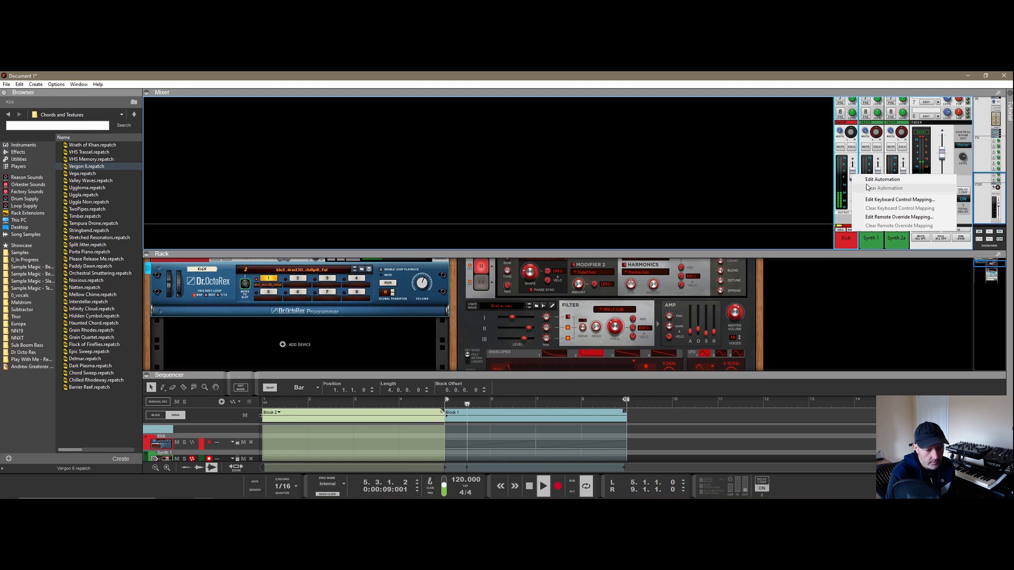
{"action": "left_click", "coordinate": [814, 170]}
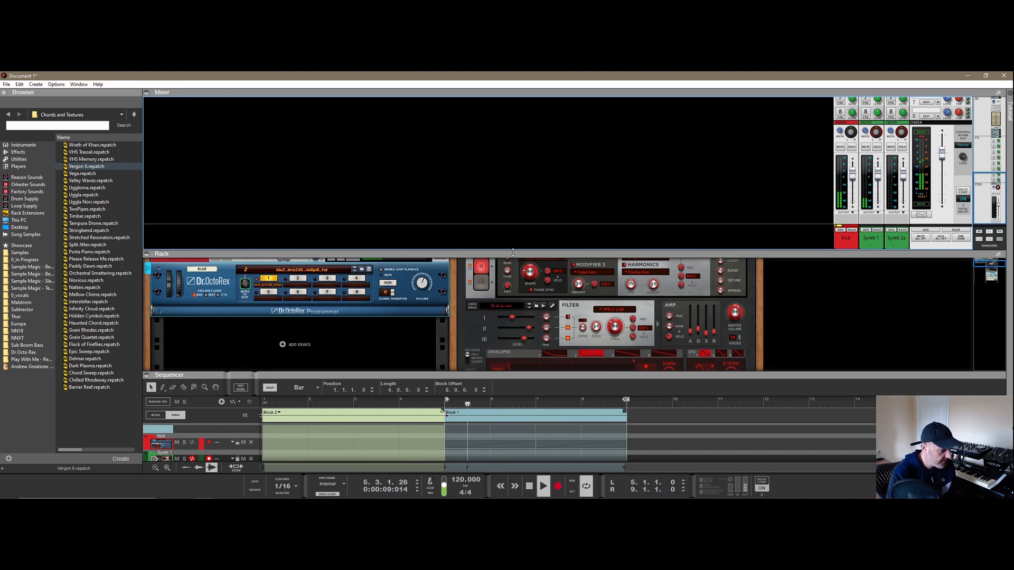
Step: Shrink the mixer area and give the sequencer more height, with the song position back at bar 5
{"action": "left_click_drag", "start_coordinate": [524, 250], "coordinate": [524, 247]}
{"action": "left_click_drag", "start_coordinate": [551, 375], "coordinate": [447, 405]}
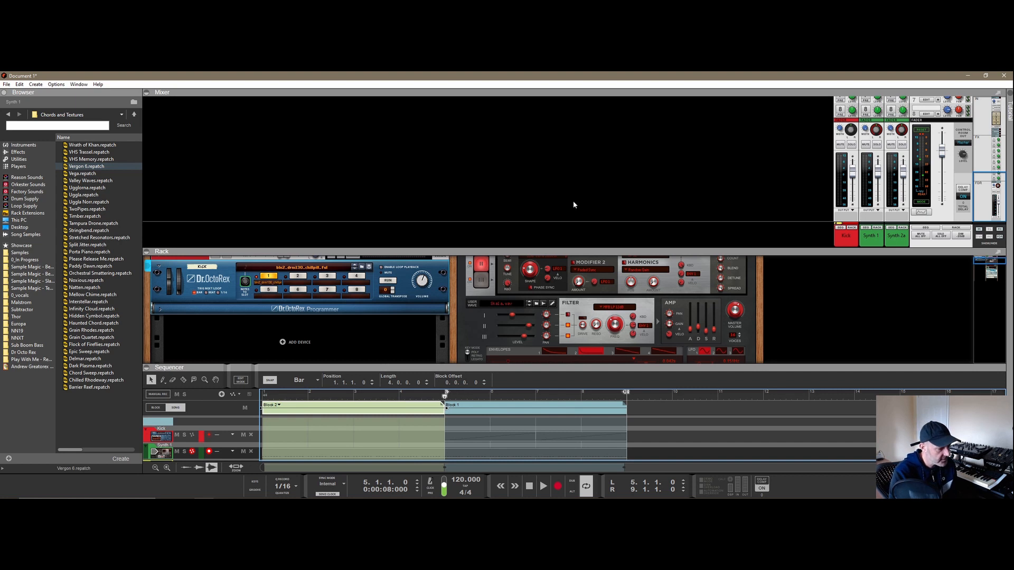
{"action": "left_click_drag", "start_coordinate": [566, 252], "coordinate": [565, 239]}
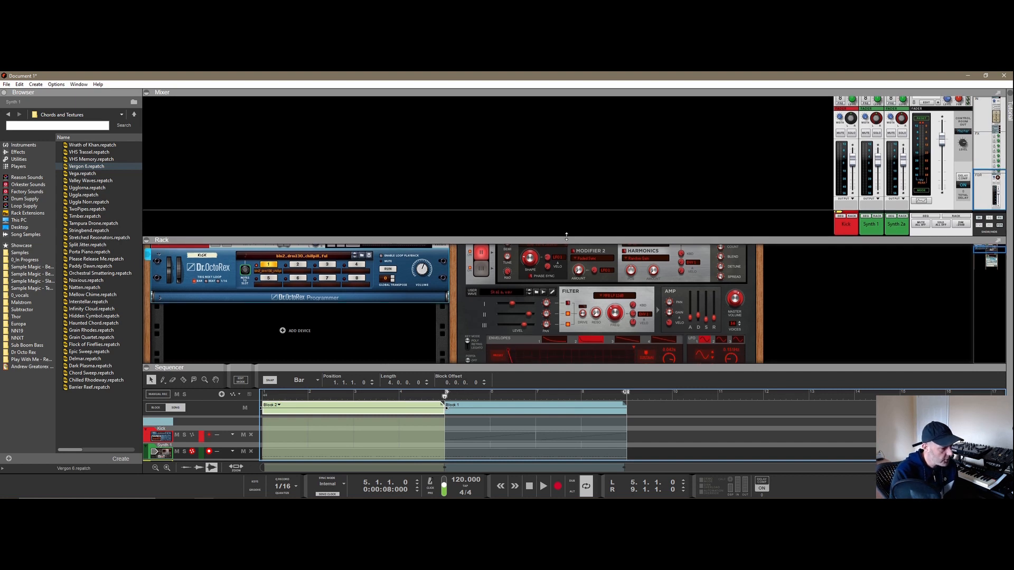
Step: Unfold the Kick's Dr. OctoRex programmer, run its loop and try out the filter frequency slider
{"action": "left_click", "coordinate": [159, 297]}
{"action": "scroll", "coordinate": [367, 313], "scroll_direction": "up", "scroll_amount": 2}
{"action": "scroll", "coordinate": [368, 314], "scroll_direction": "down", "scroll_amount": 3}
{"action": "scroll", "coordinate": [371, 312], "scroll_direction": "up", "scroll_amount": 1}
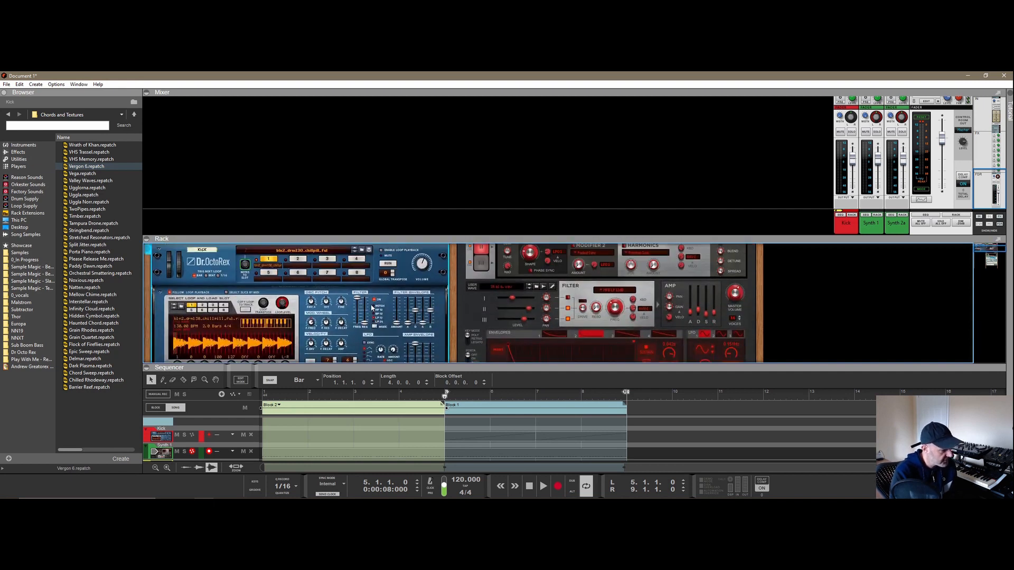
{"action": "left_click", "coordinate": [387, 263]}
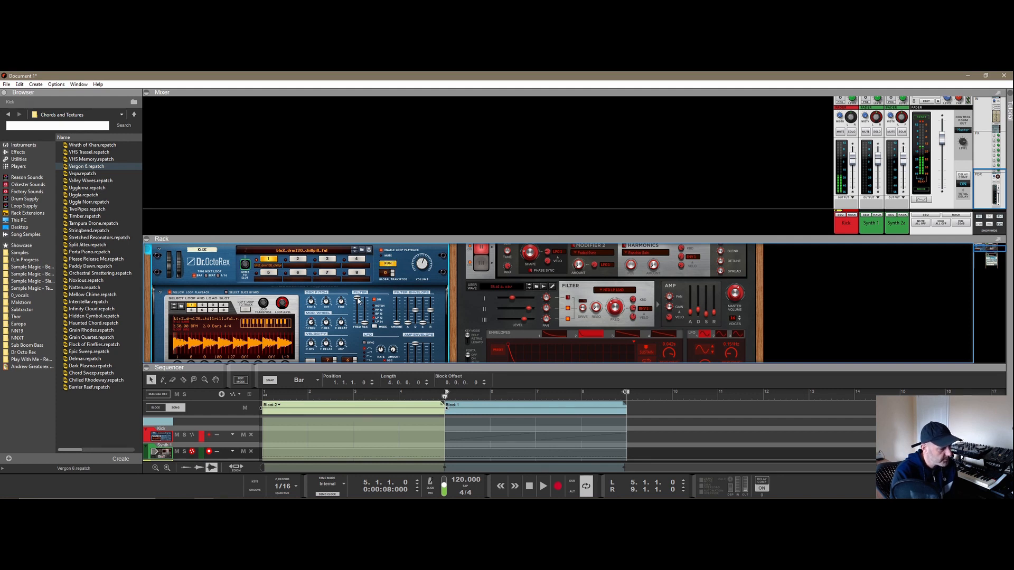
{"action": "mouse_move", "coordinate": [358, 301]}
{"action": "left_mouse_down"}
{"action": "mouse_move", "coordinate": [360, 323]}
{"action": "mouse_move", "coordinate": [358, 304]}
{"action": "mouse_move", "coordinate": [352, 315]}
{"action": "left_mouse_up"}
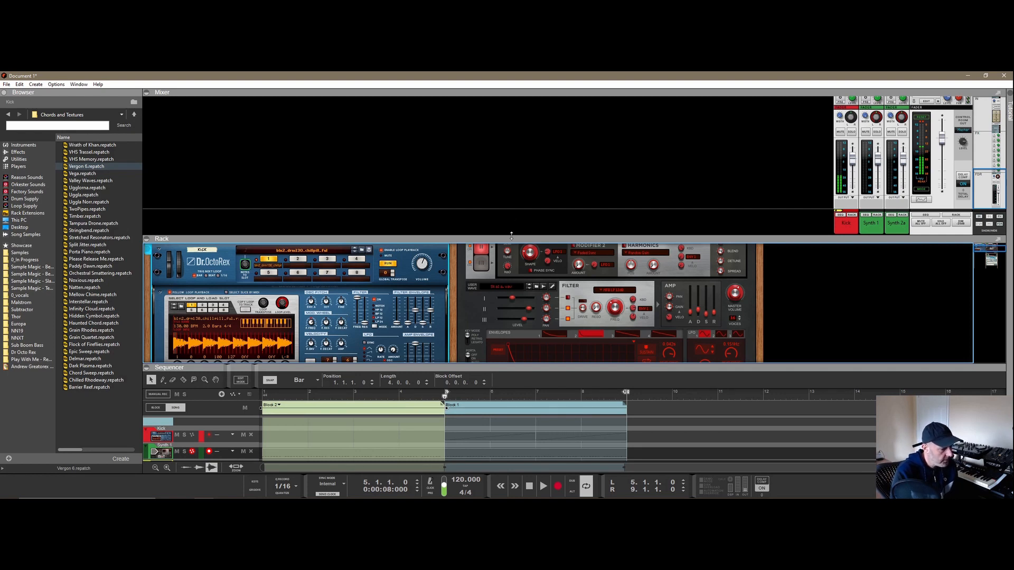
Step: Create an automation lane for the Kick's filter frequency, and resize the areas to give the sequencer more room
{"action": "left_click_drag", "start_coordinate": [511, 236], "coordinate": [512, 220]}
{"action": "left_click_drag", "start_coordinate": [500, 371], "coordinate": [500, 364]}
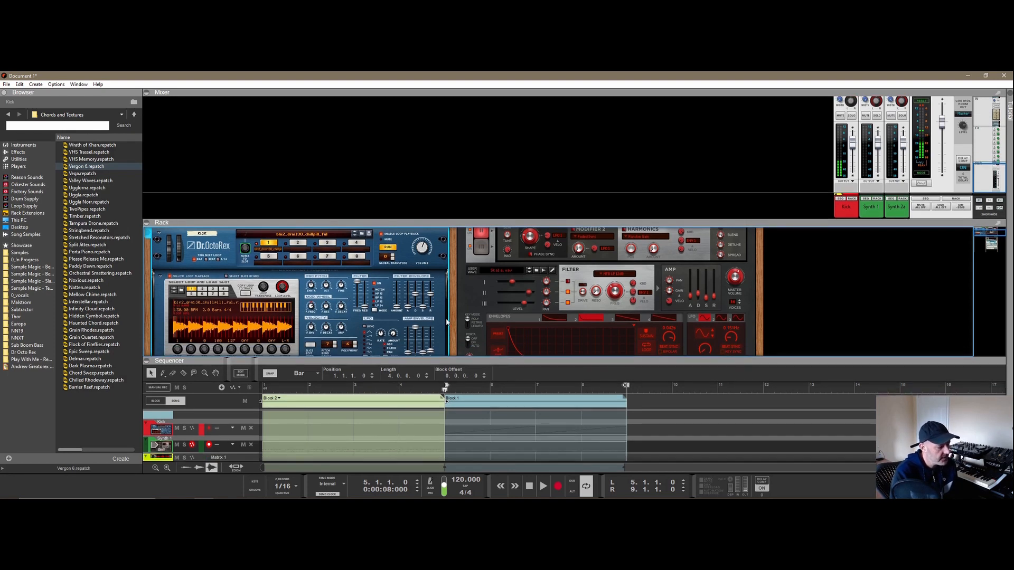
{"action": "right_click", "coordinate": [360, 285]}
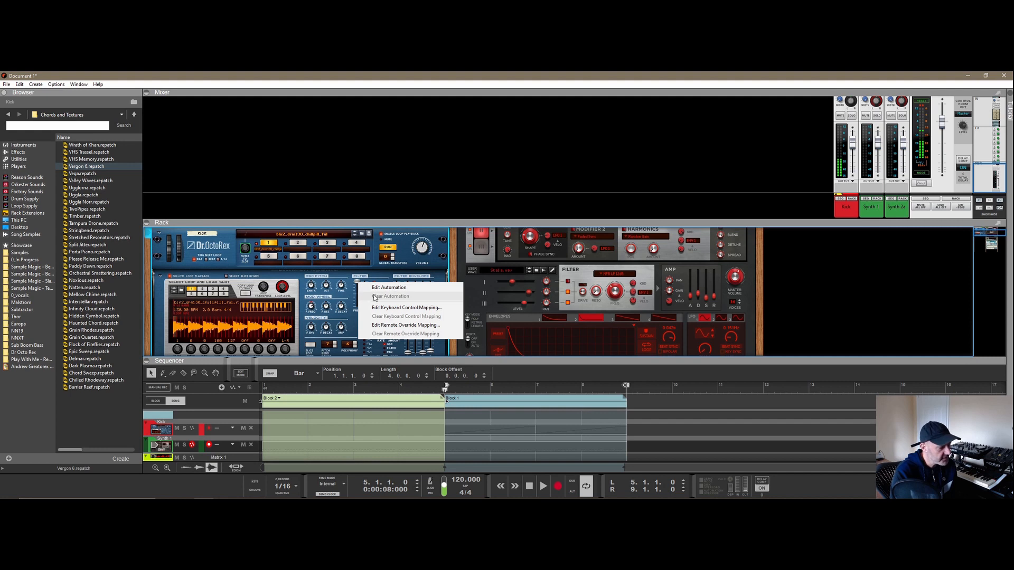
{"action": "left_click", "coordinate": [381, 289]}
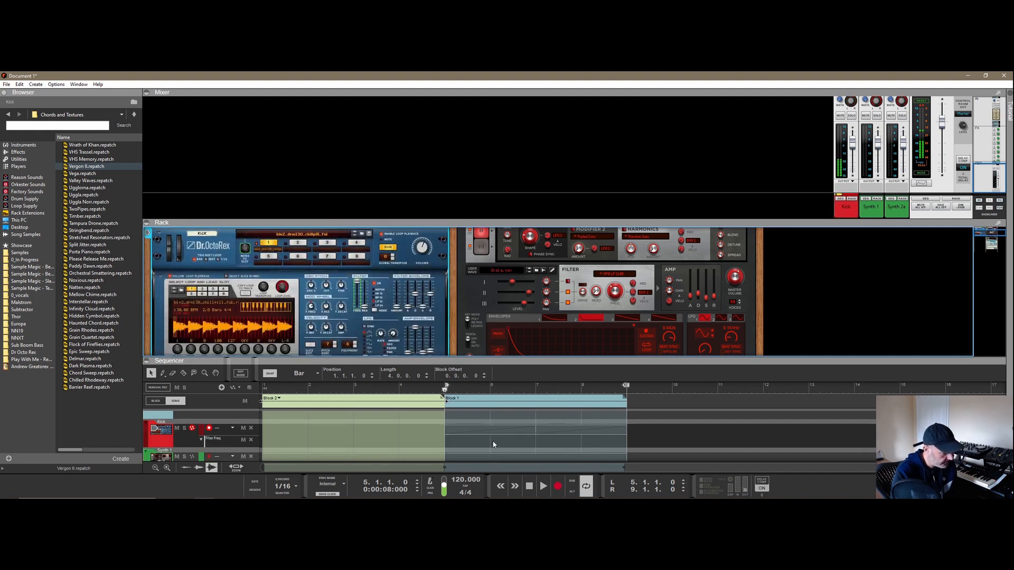
{"action": "left_click_drag", "start_coordinate": [509, 360], "coordinate": [510, 334]}
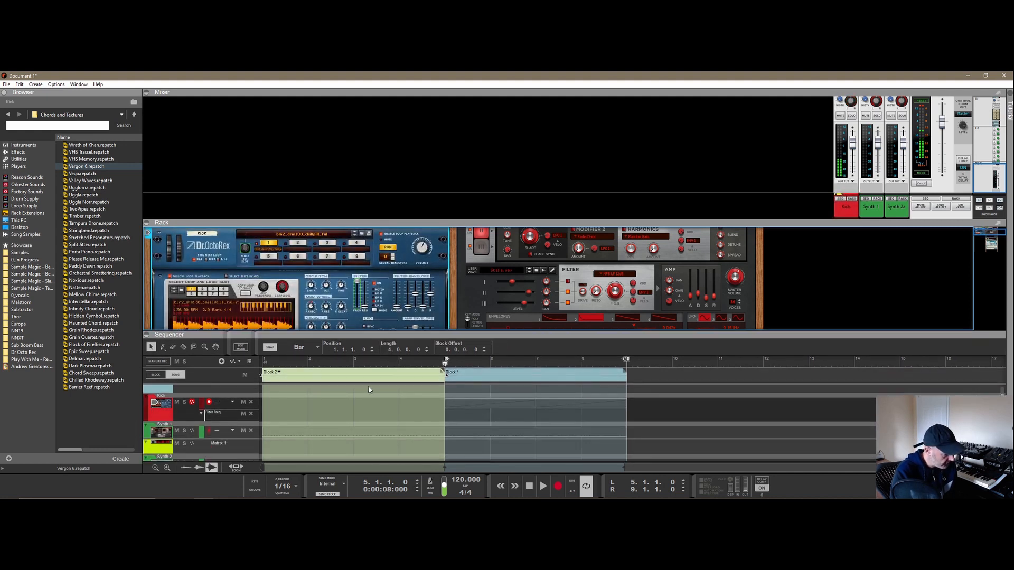
{"action": "left_click", "coordinate": [229, 419]}
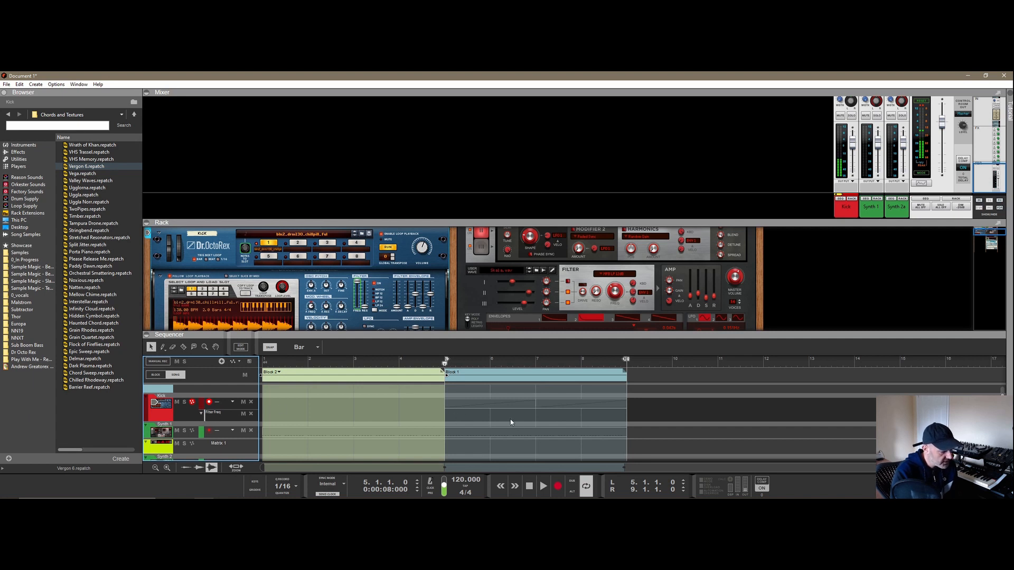
Step: Draw a Filter Freq automation clip from bar 5 to bar 9 and ramp its value from 2 up to 120
{"action": "scroll", "coordinate": [560, 436], "scroll_direction": "up", "scroll_amount": 1}
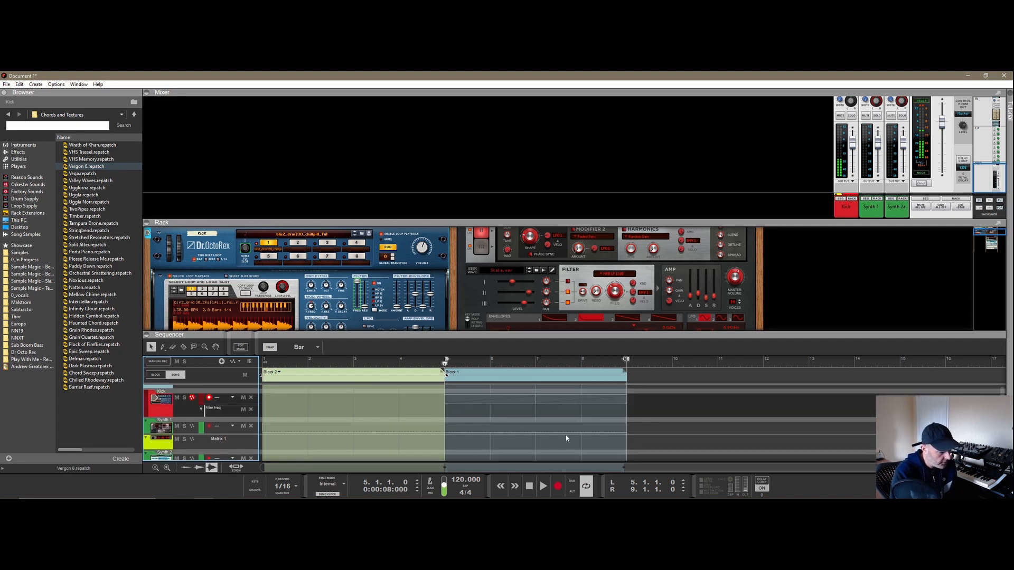
{"action": "scroll", "coordinate": [490, 426], "scroll_direction": "down", "scroll_amount": 1}
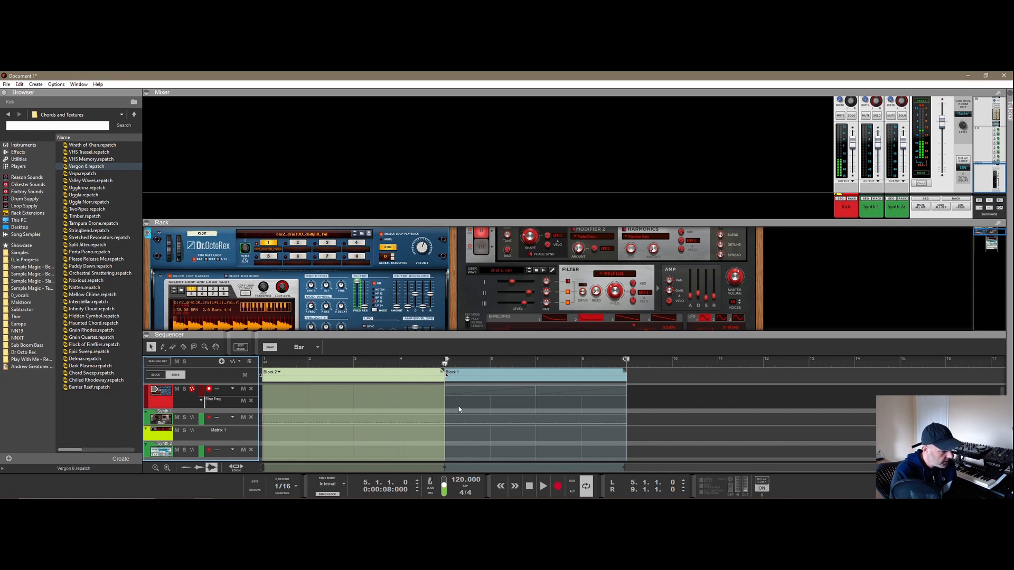
{"action": "left_click_drag", "start_coordinate": [458, 402], "coordinate": [627, 402]}
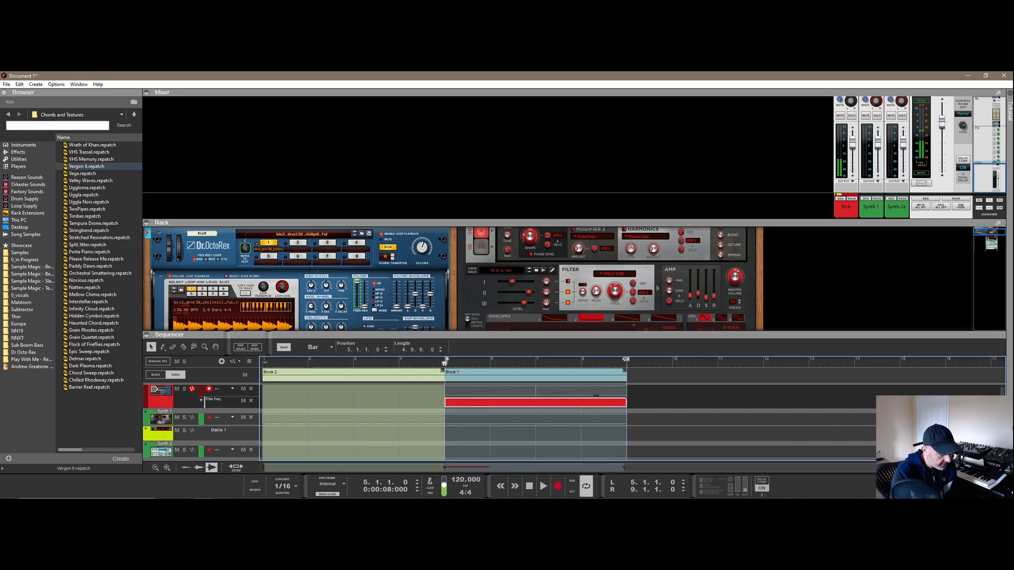
{"action": "double_click", "coordinate": [482, 407]}
{"action": "left_click", "coordinate": [447, 424]}
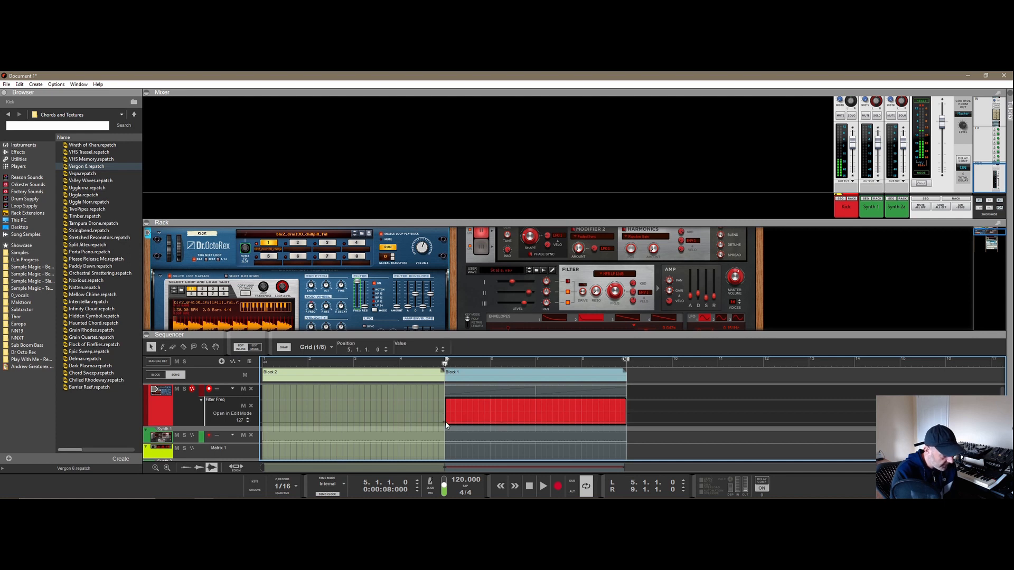
{"action": "left_click", "coordinate": [626, 402]}
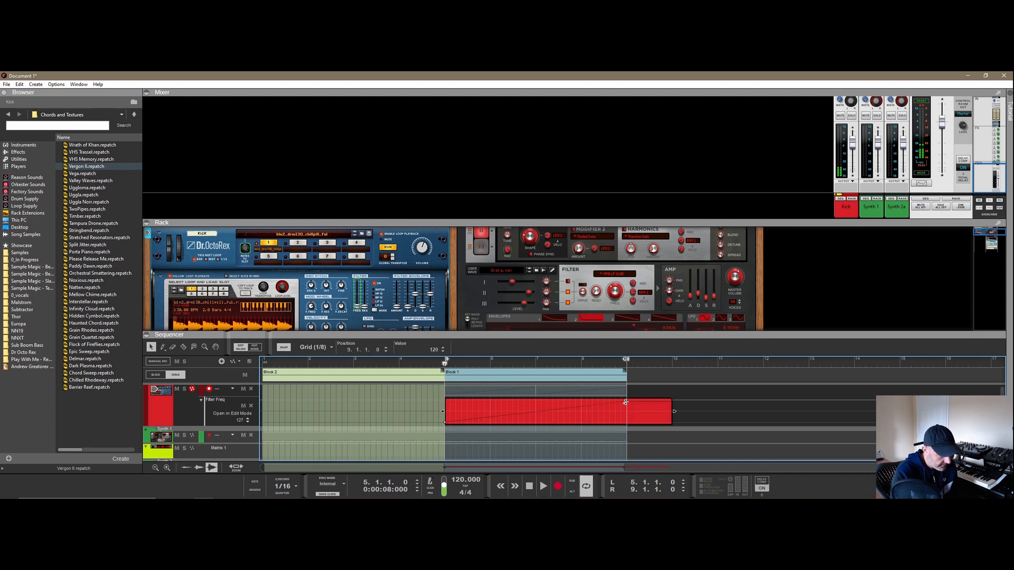
Step: Trim the Filter Freq automation clip to end at bar 9 and play the start of the filter sweep
{"action": "left_click_drag", "start_coordinate": [674, 411], "coordinate": [628, 412]}
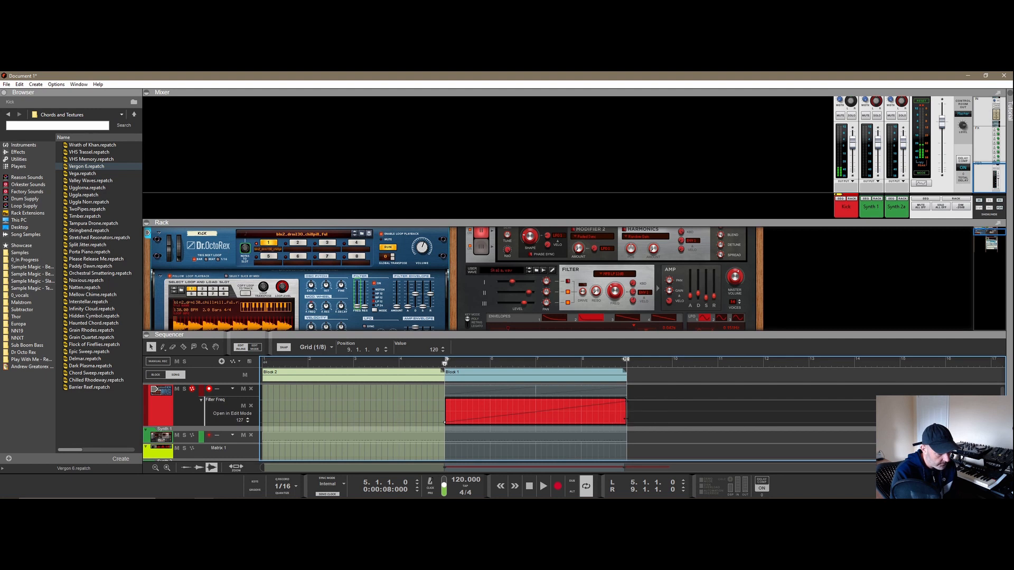
{"action": "mouse_move", "coordinate": [628, 413]}
{"action": "left_mouse_down"}
{"action": "mouse_move", "coordinate": [608, 413]}
{"action": "mouse_move", "coordinate": [636, 412]}
{"action": "mouse_move", "coordinate": [628, 411]}
{"action": "left_mouse_up"}
{"action": "left_click", "coordinate": [280, 347]}
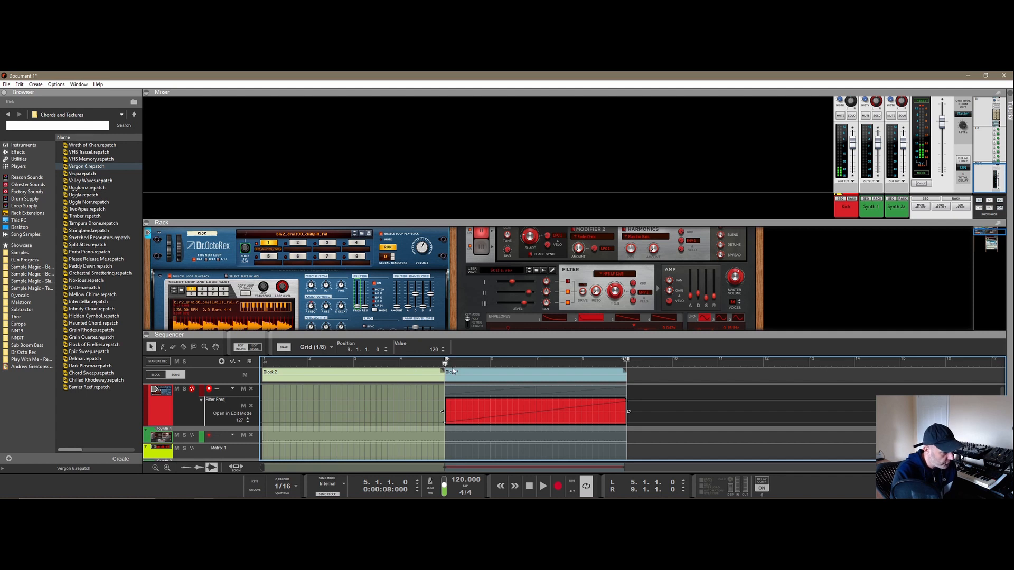
{"action": "key", "text": "space"}
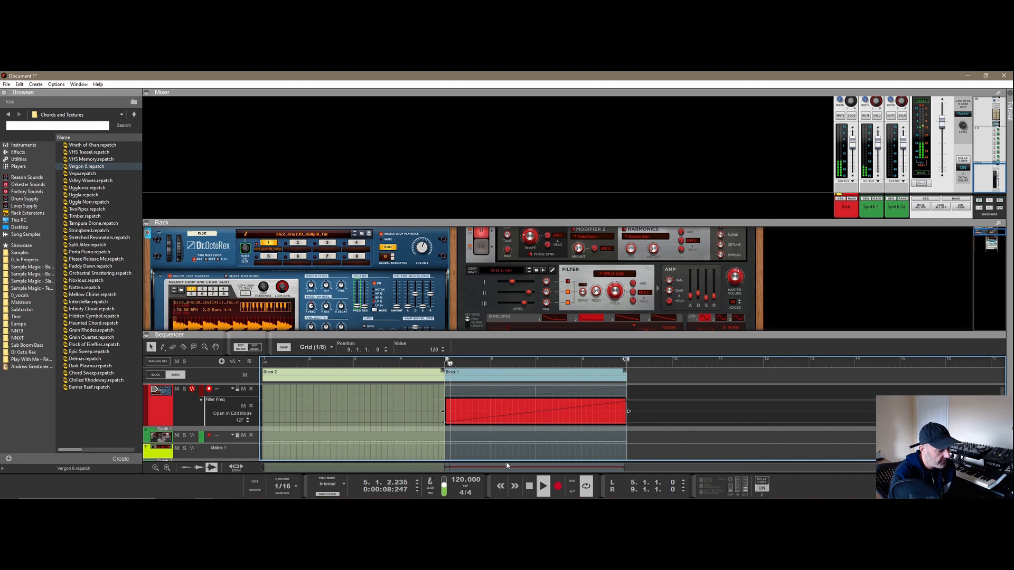
{"action": "left_click", "coordinate": [529, 491]}
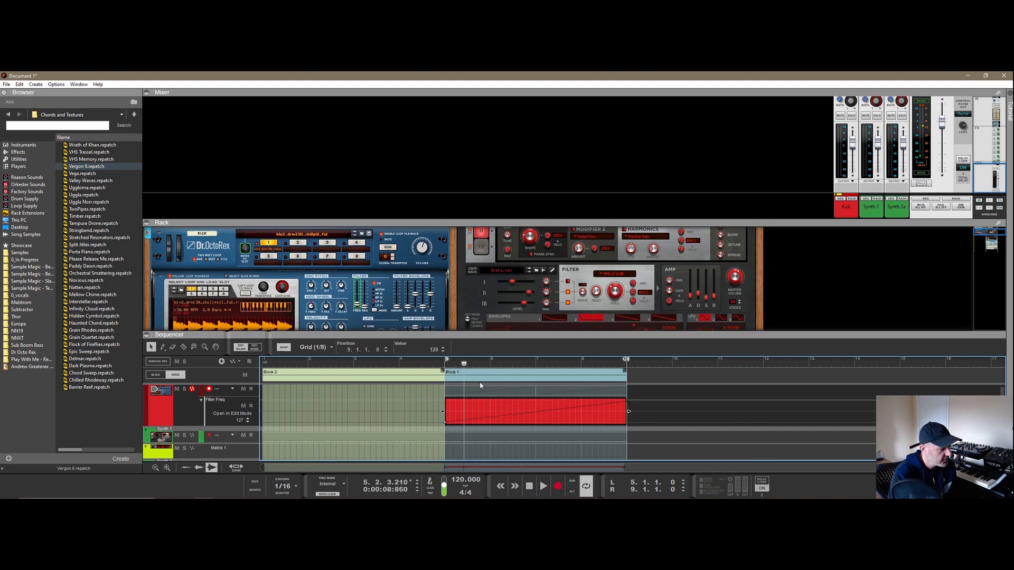
Step: Leave the automation clip's editing and delete the clip from the Kick's Filter Freq lane
{"action": "left_click", "coordinate": [653, 409]}
{"action": "left_click", "coordinate": [644, 399]}
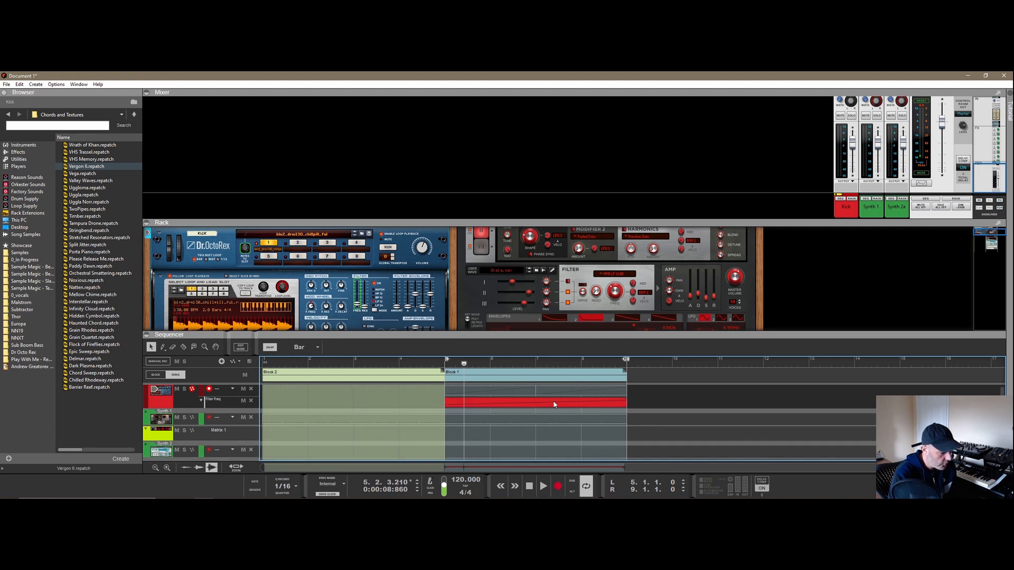
{"action": "right_click", "coordinate": [554, 404]}
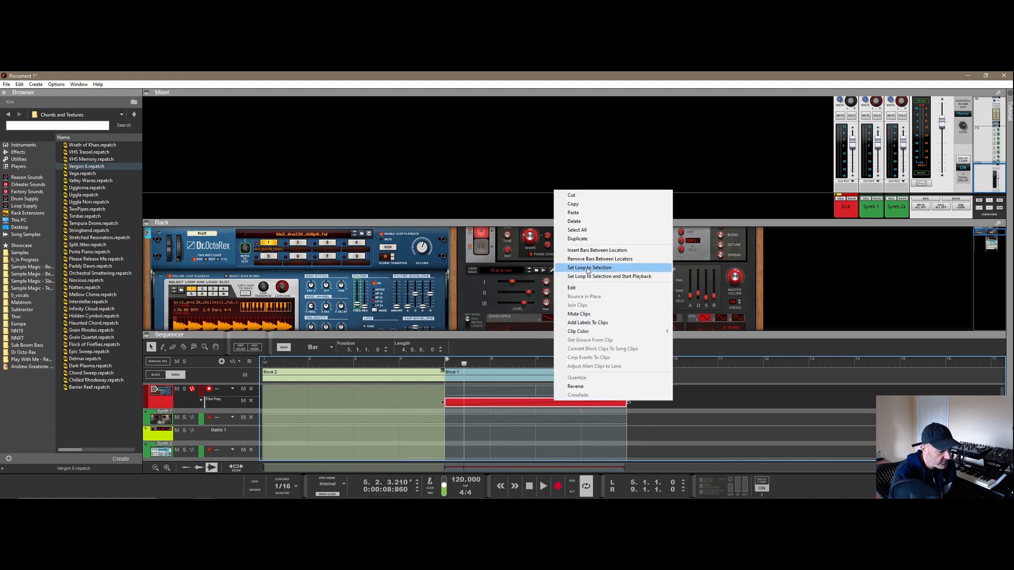
{"action": "left_click", "coordinate": [586, 223]}
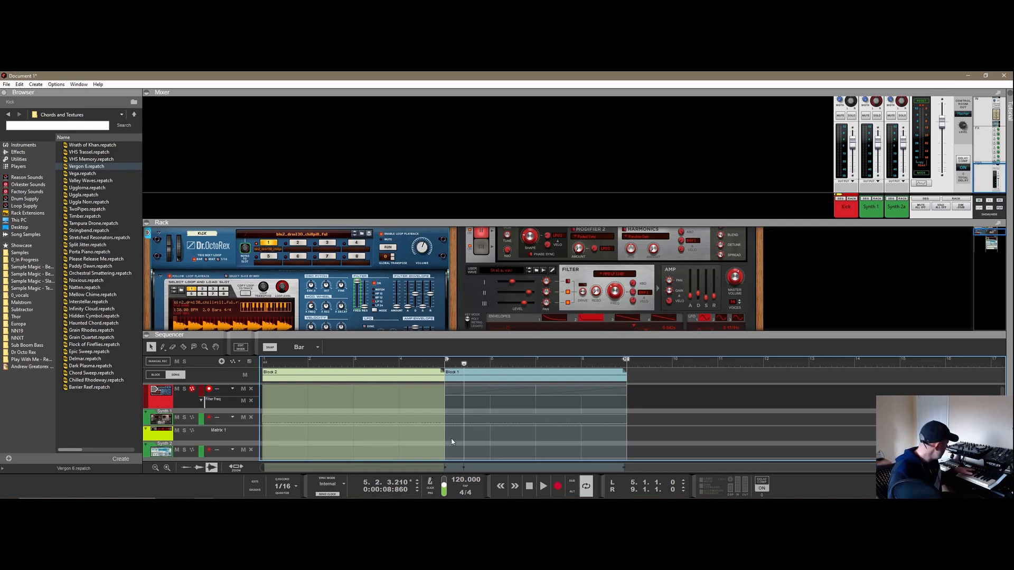
Step: Play and stop Block 1 briefly, then return the song position to bar 5 with the recording precount on
{"action": "key", "text": "space"}
{"action": "key", "text": "space"}
{"action": "key", "text": "space"}
{"action": "key", "text": "space"}
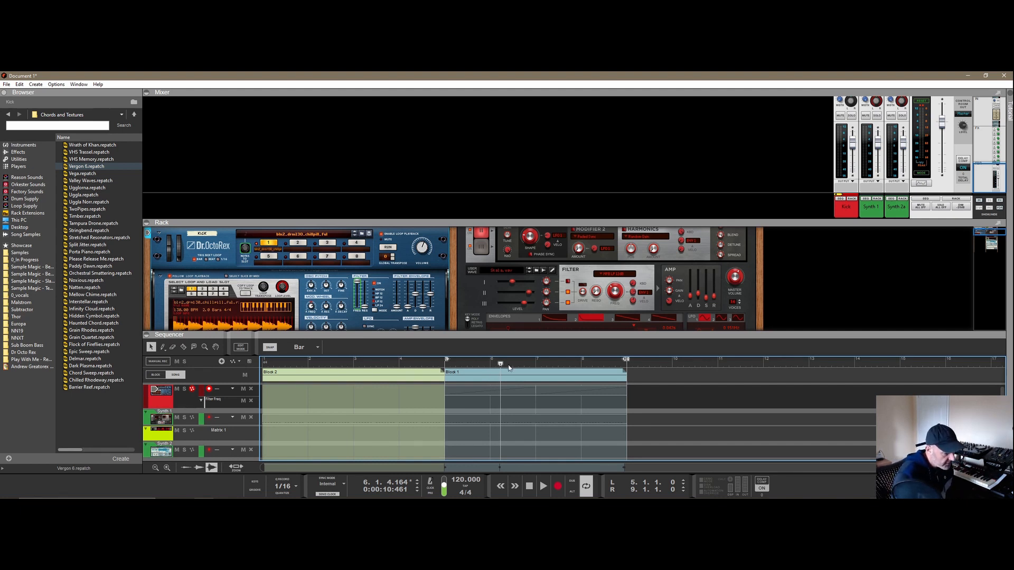
{"action": "left_click_drag", "start_coordinate": [501, 364], "coordinate": [455, 366]}
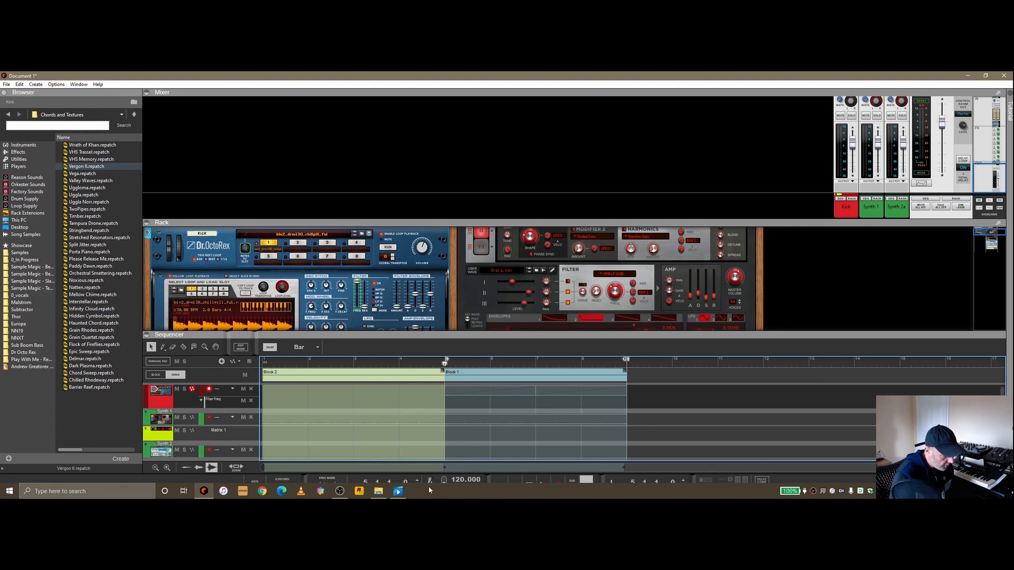
{"action": "left_click", "coordinate": [433, 493]}
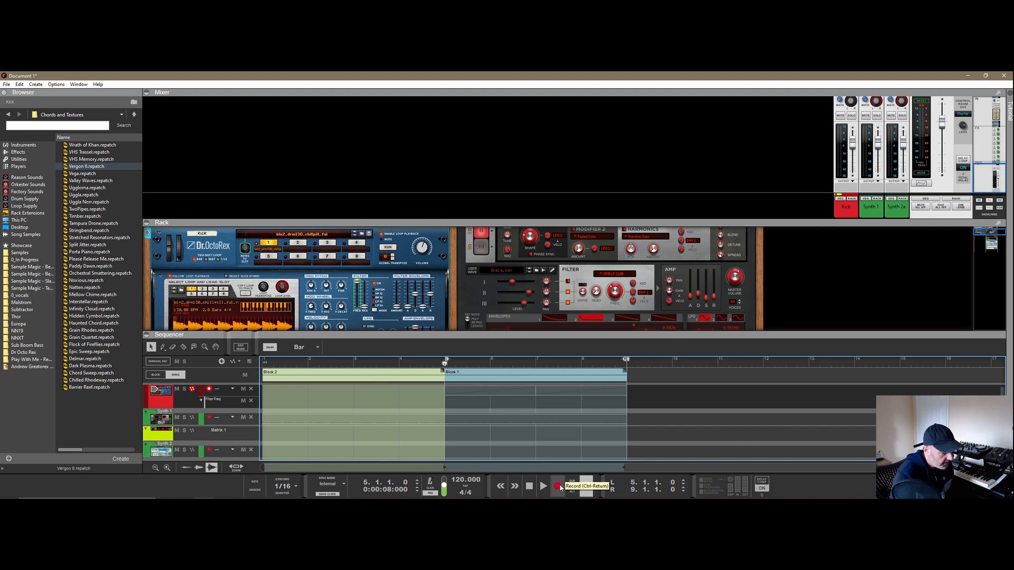
Step: Clear the automation from the Dr. OctoRex filter frequency and create its Filter Freq lane again
{"action": "right_click", "coordinate": [358, 285]}
{"action": "left_click", "coordinate": [372, 299]}
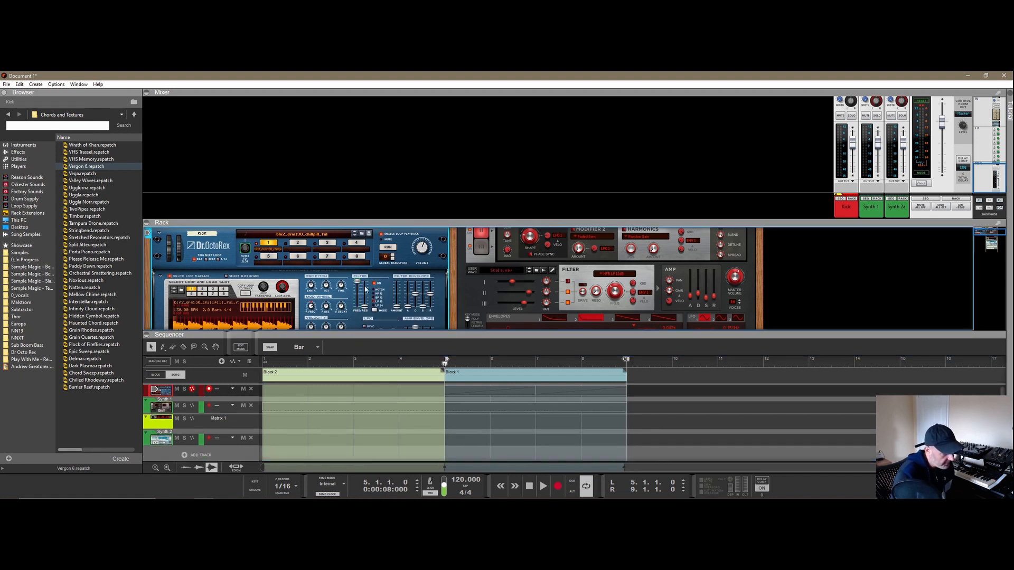
{"action": "right_click", "coordinate": [357, 290]}
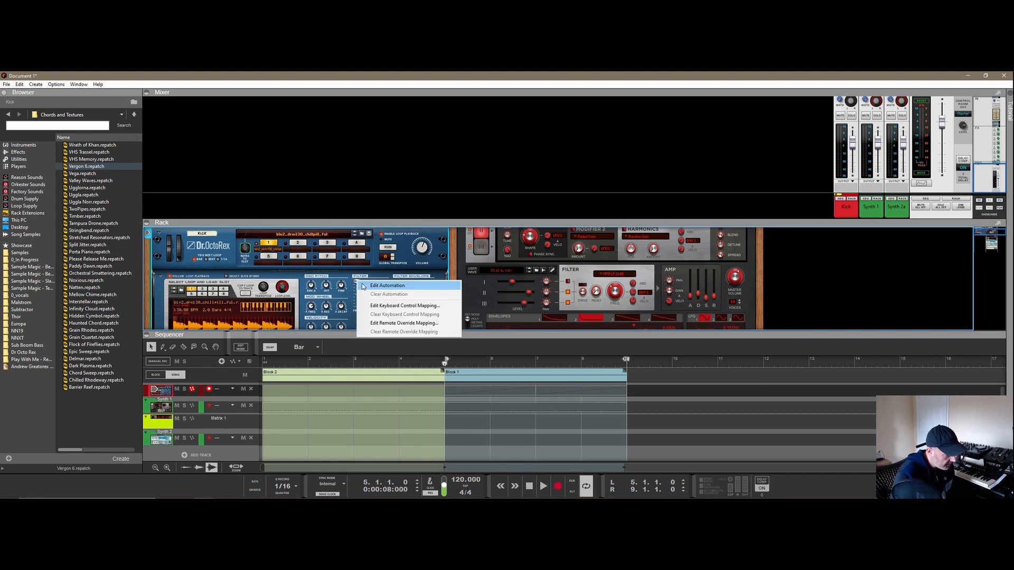
{"action": "left_click", "coordinate": [372, 299]}
{"action": "left_click", "coordinate": [455, 408]}
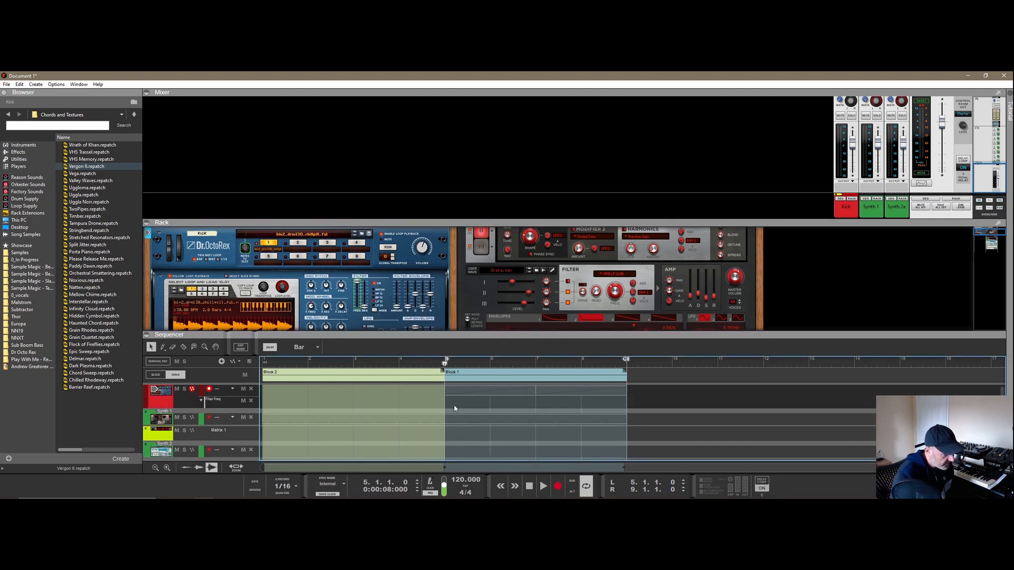
Step: Record a filter frequency sweep on the Kick's Dr. OctoRex over Block 1, stopping at the end of the loop
{"action": "left_click", "coordinate": [559, 478]}
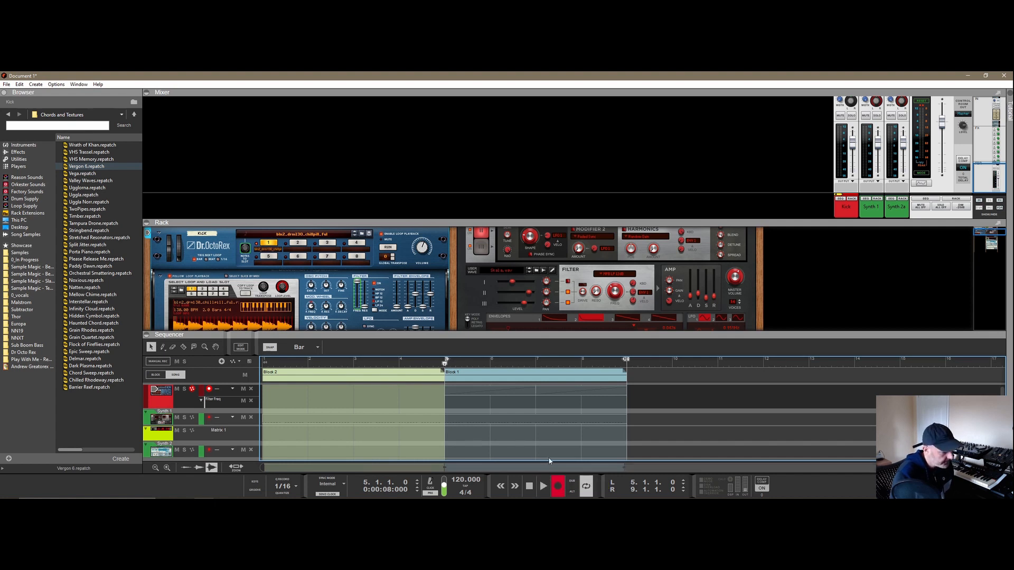
{"action": "mouse_move", "coordinate": [360, 288]}
{"action": "left_mouse_down"}
{"action": "mouse_move", "coordinate": [361, 303]}
{"action": "mouse_move", "coordinate": [363, 285]}
{"action": "left_mouse_up"}
{"action": "left_click", "coordinate": [530, 485]}
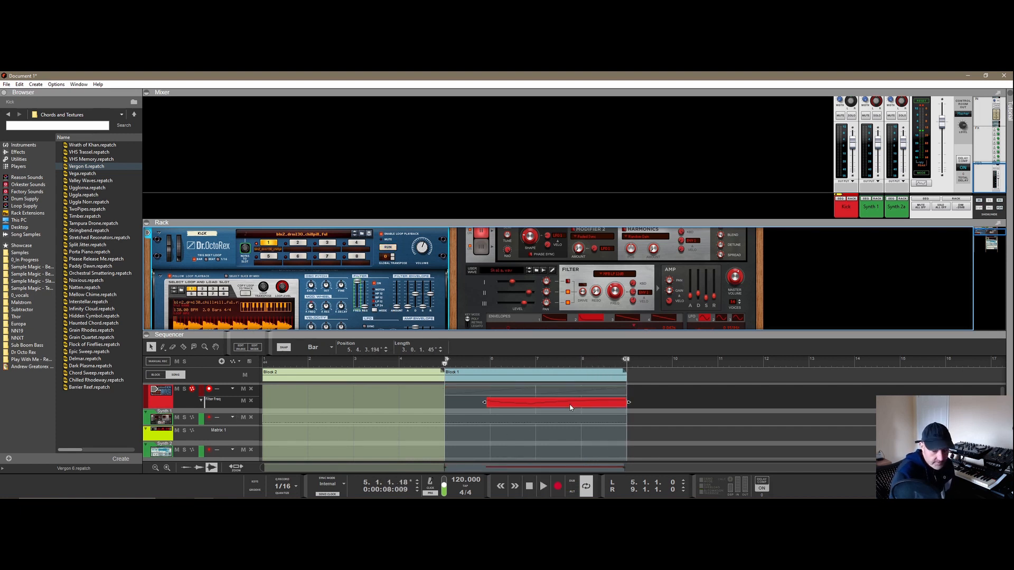
Step: Play back the recorded filter sweep in Block 1, then return to bar 5 and play it again
{"action": "left_click", "coordinate": [544, 486]}
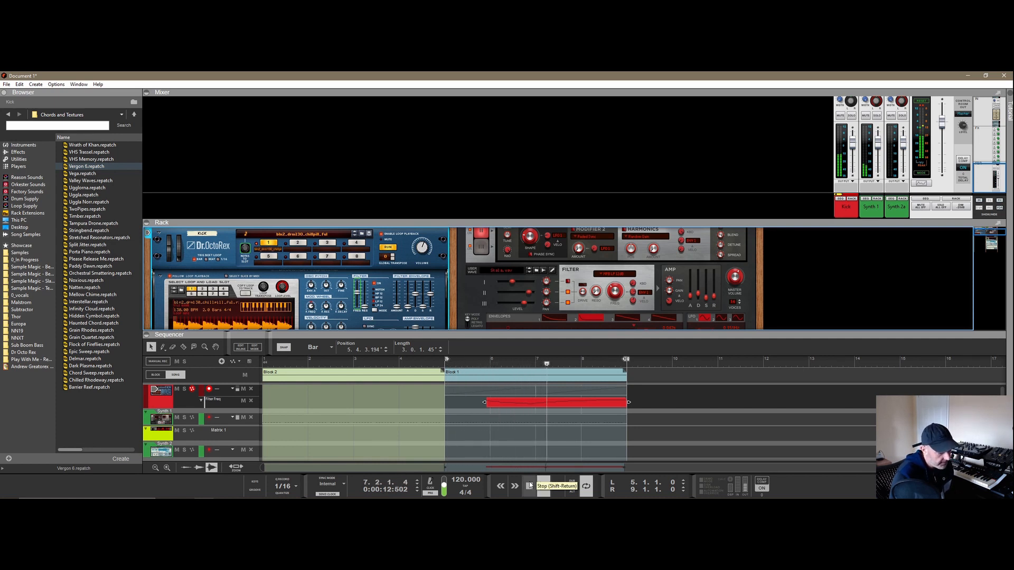
{"action": "left_click", "coordinate": [530, 486]}
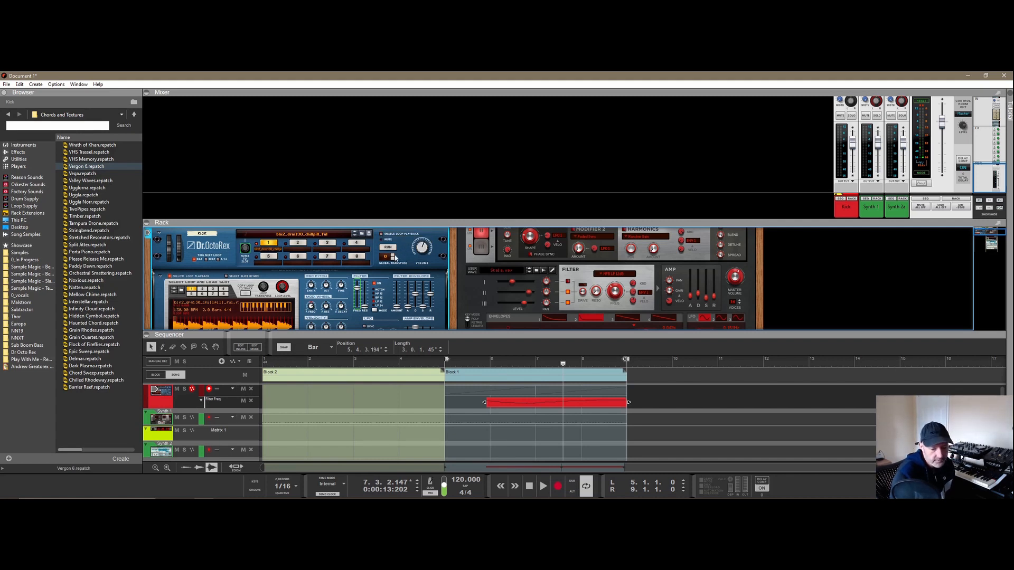
{"action": "left_click", "coordinate": [447, 362]}
{"action": "left_click", "coordinate": [542, 486]}
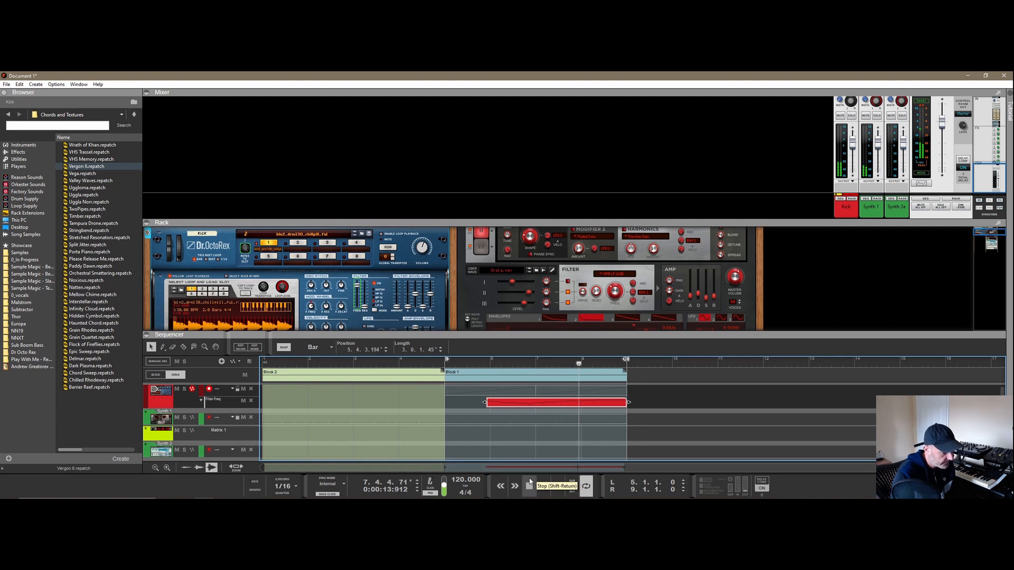
Step: Enlarge the mixer area and route the Synth 1 and Synth 2a channels to a new output bus
{"action": "left_click_drag", "start_coordinate": [567, 222], "coordinate": [567, 216]}
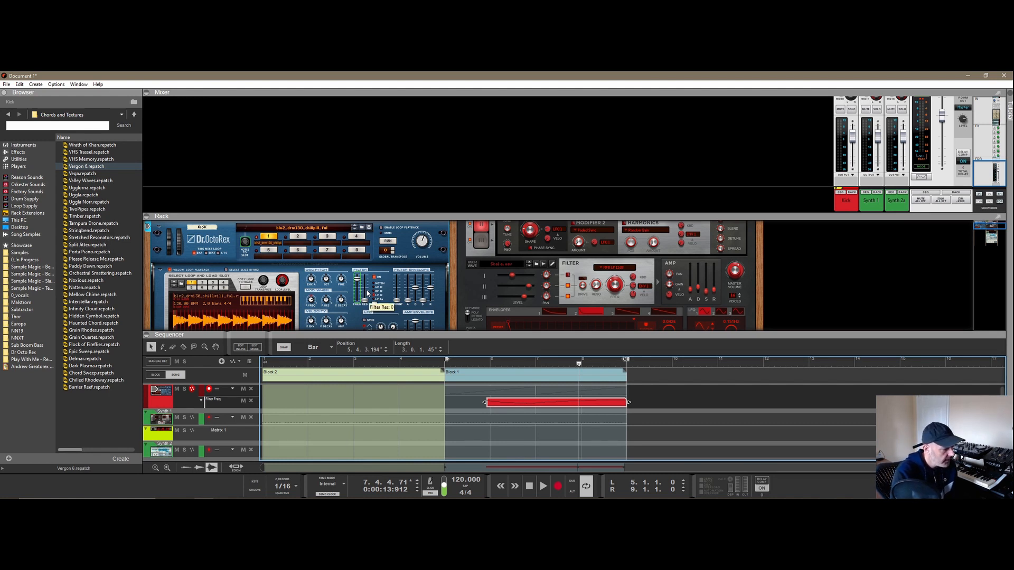
{"action": "left_click_drag", "start_coordinate": [435, 335], "coordinate": [434, 342]}
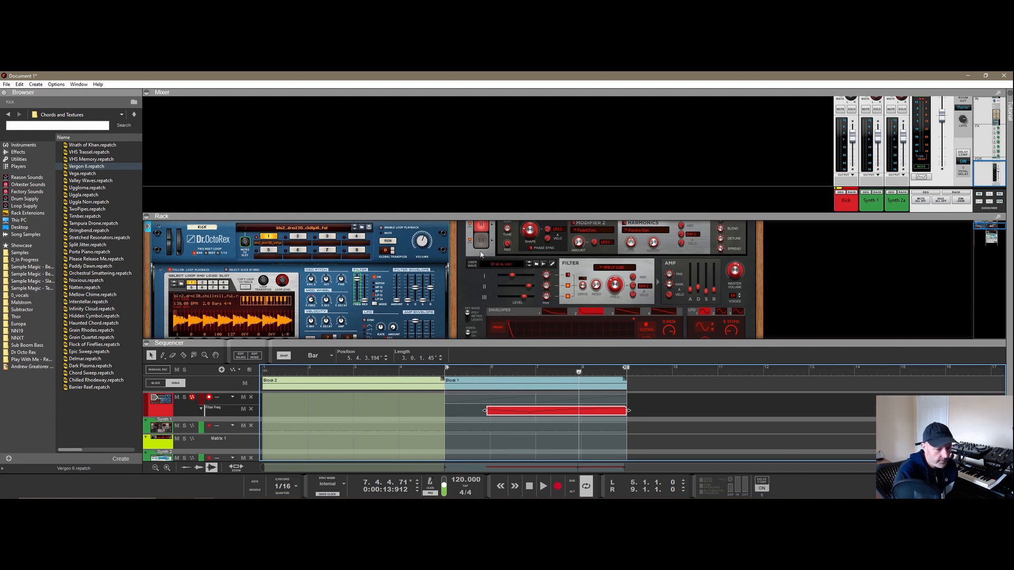
{"action": "left_click_drag", "start_coordinate": [536, 213], "coordinate": [515, 360]}
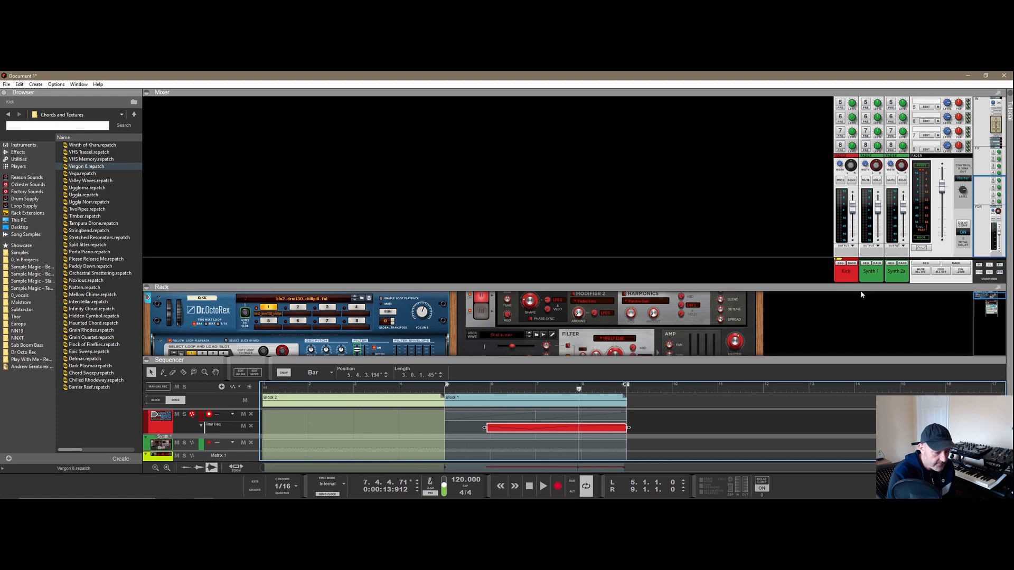
{"action": "left_click", "coordinate": [870, 274]}
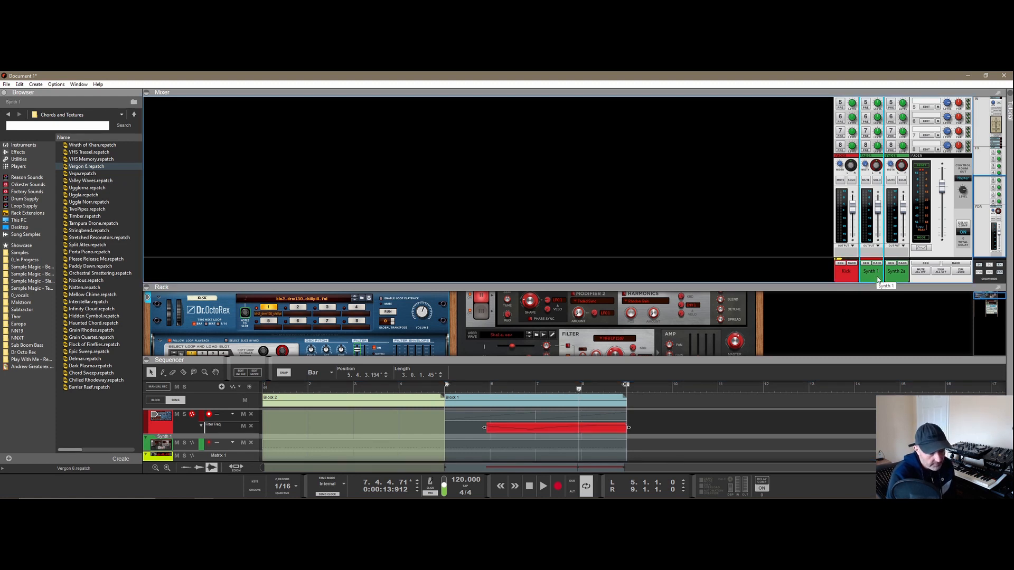
{"action": "left_click", "coordinate": [897, 274]}
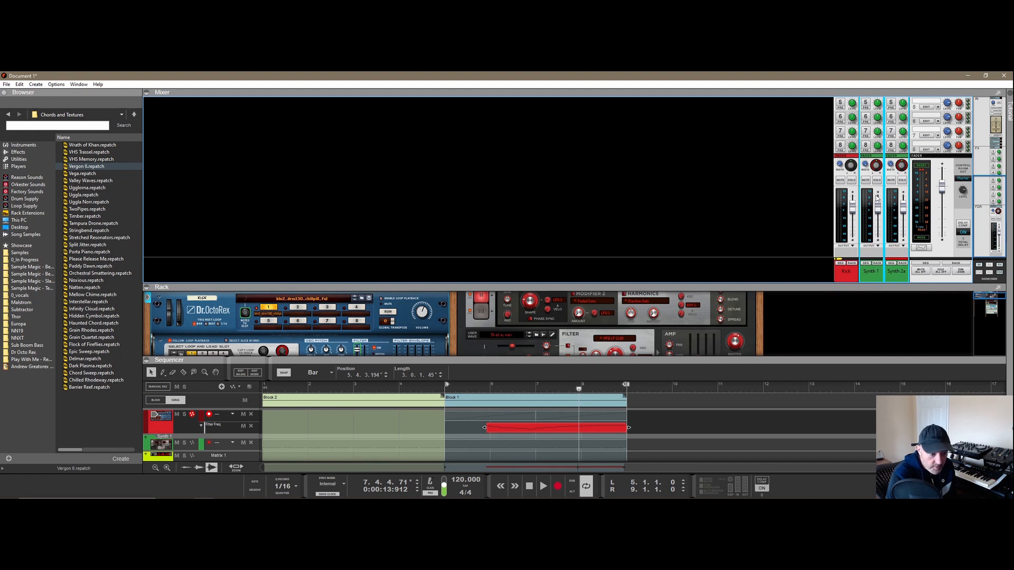
{"action": "right_click", "coordinate": [870, 273]}
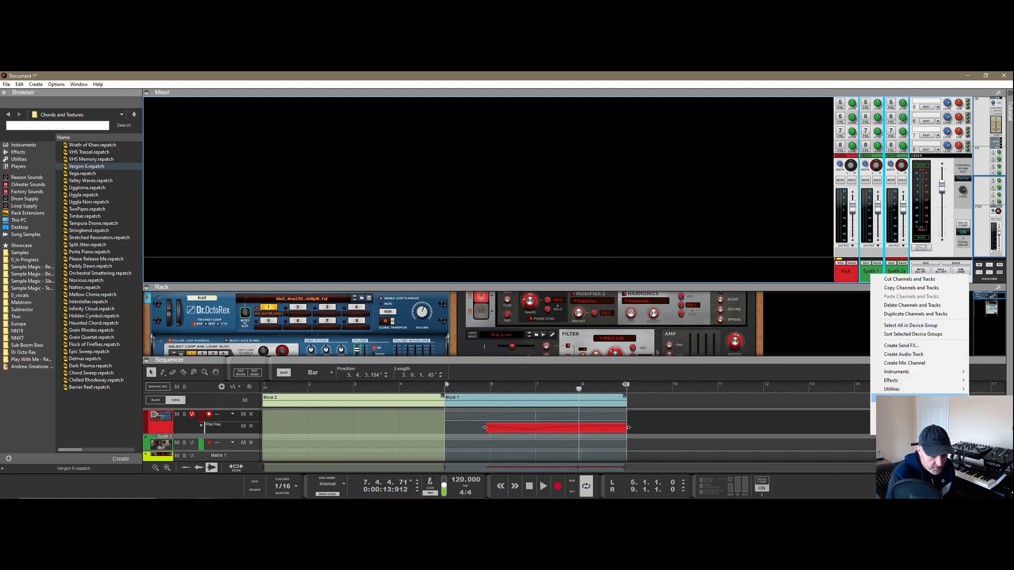
{"action": "mouse_move", "coordinate": [898, 409]}
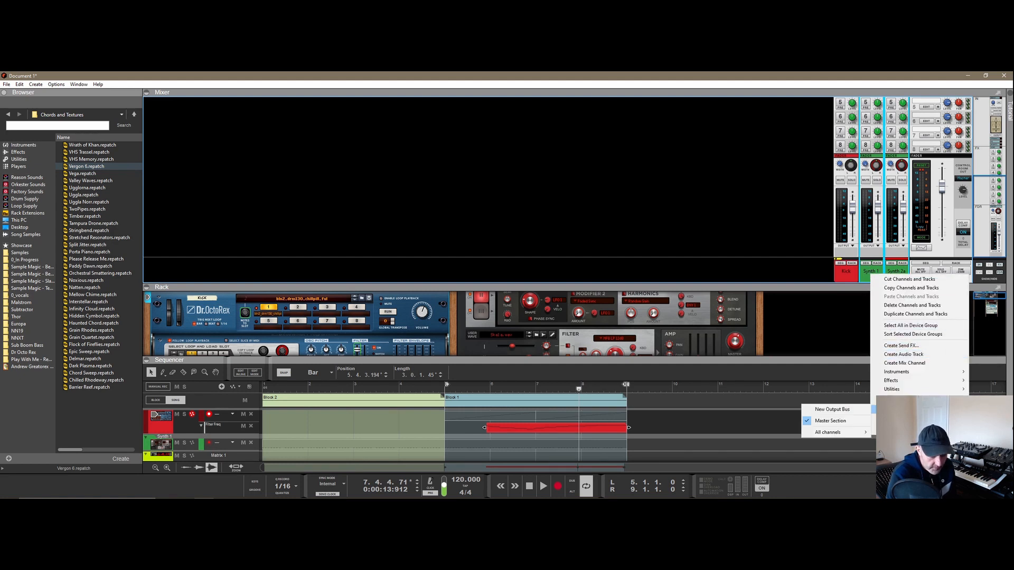
{"action": "left_click", "coordinate": [832, 410]}
{"action": "left_click_drag", "start_coordinate": [900, 275], "coordinate": [837, 273]}
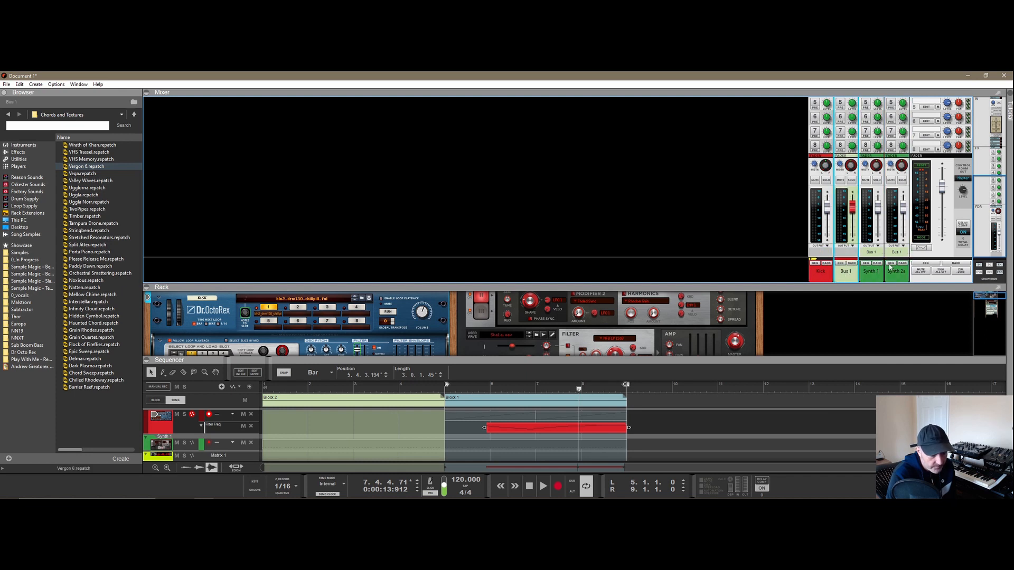
Step: Rename the new bus channel as Synths and set its channel color to Graphite
{"action": "double_click", "coordinate": [848, 273]}
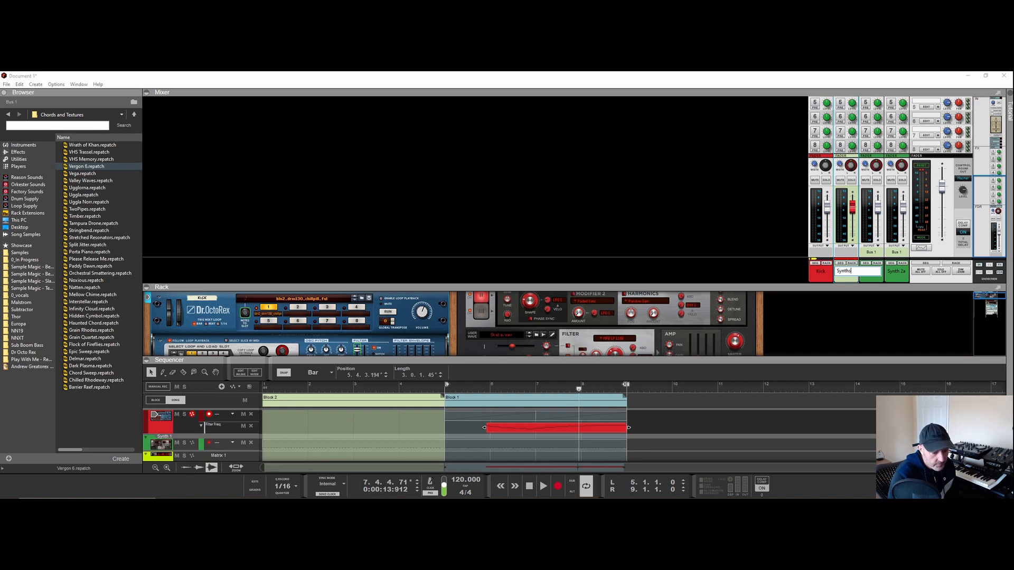
{"action": "key", "text": "Return"}
{"action": "right_click", "coordinate": [845, 271]}
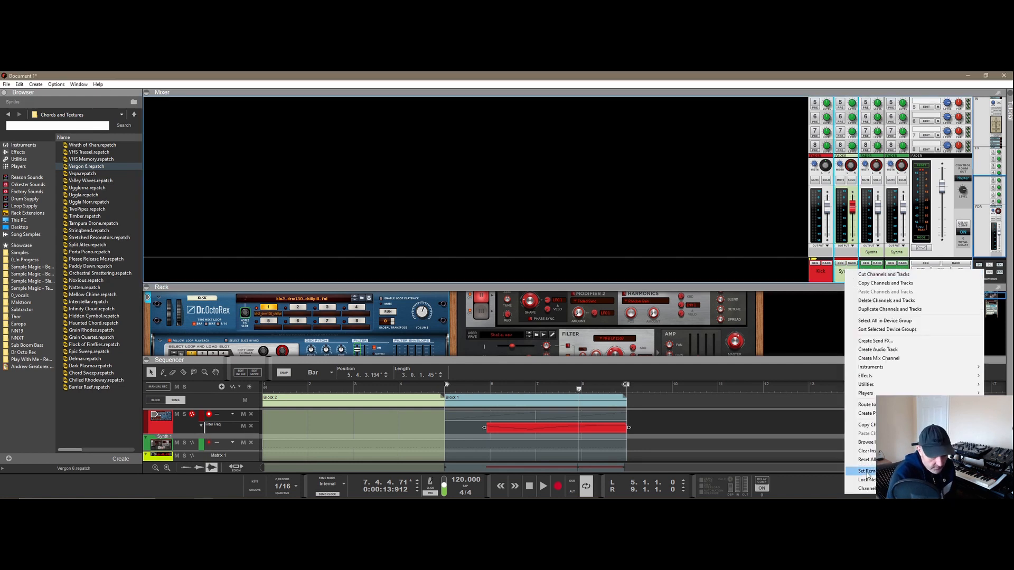
{"action": "mouse_move", "coordinate": [866, 488]}
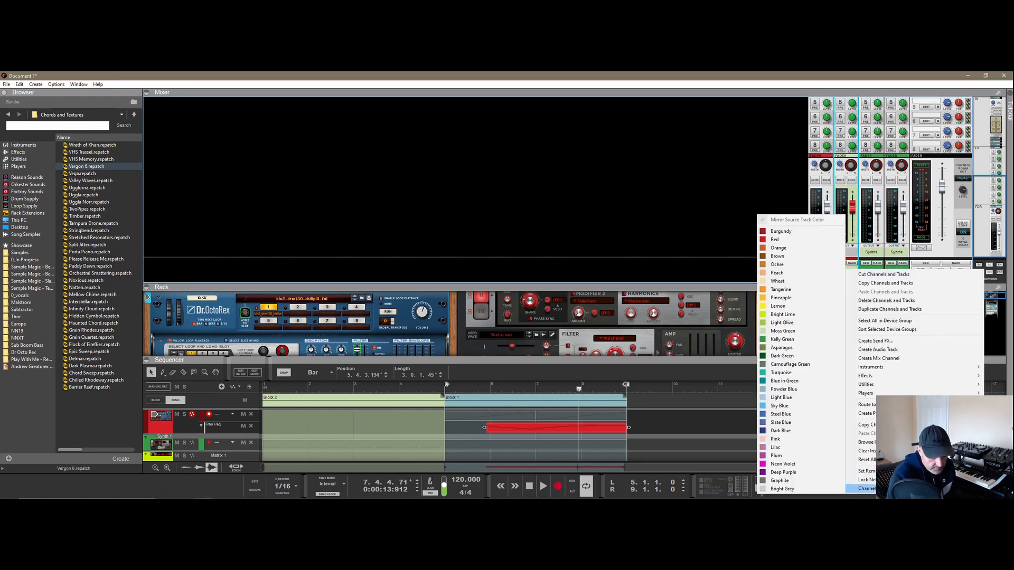
{"action": "left_click", "coordinate": [792, 481]}
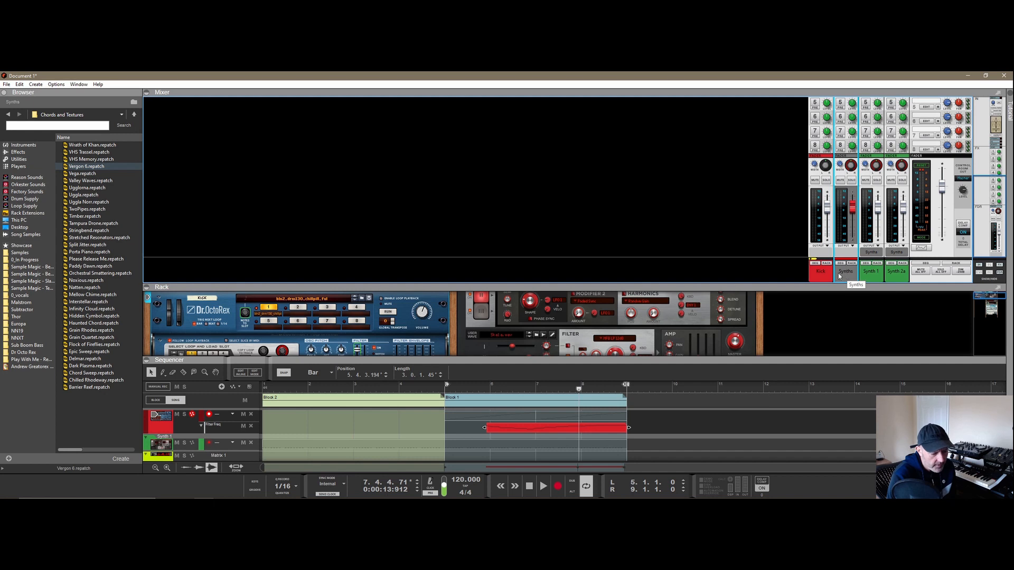
Step: Mute the Kick channel and play the song from bar 5
{"action": "left_click", "coordinate": [816, 180]}
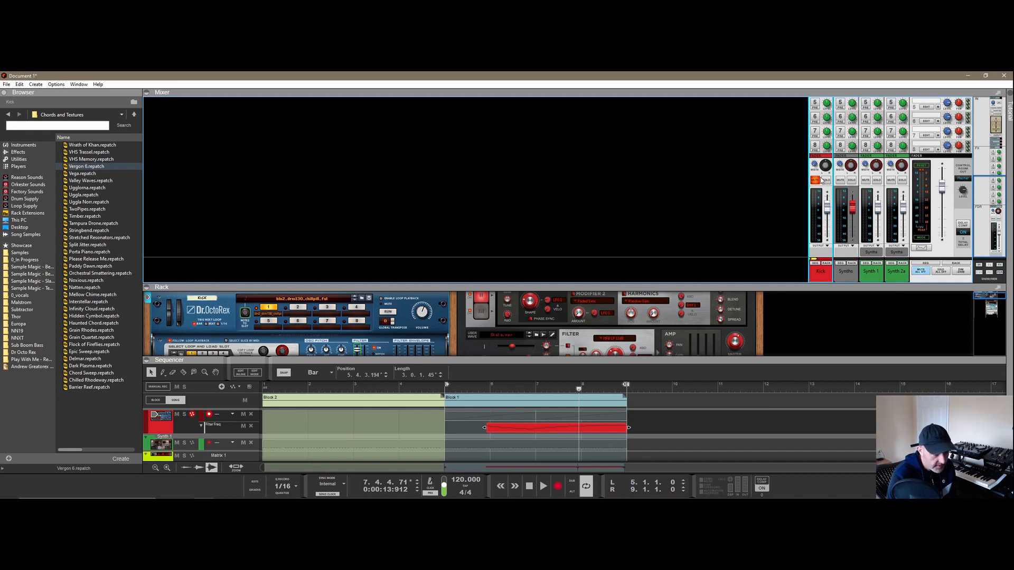
{"action": "left_click", "coordinate": [445, 390]}
{"action": "left_click", "coordinate": [545, 487]}
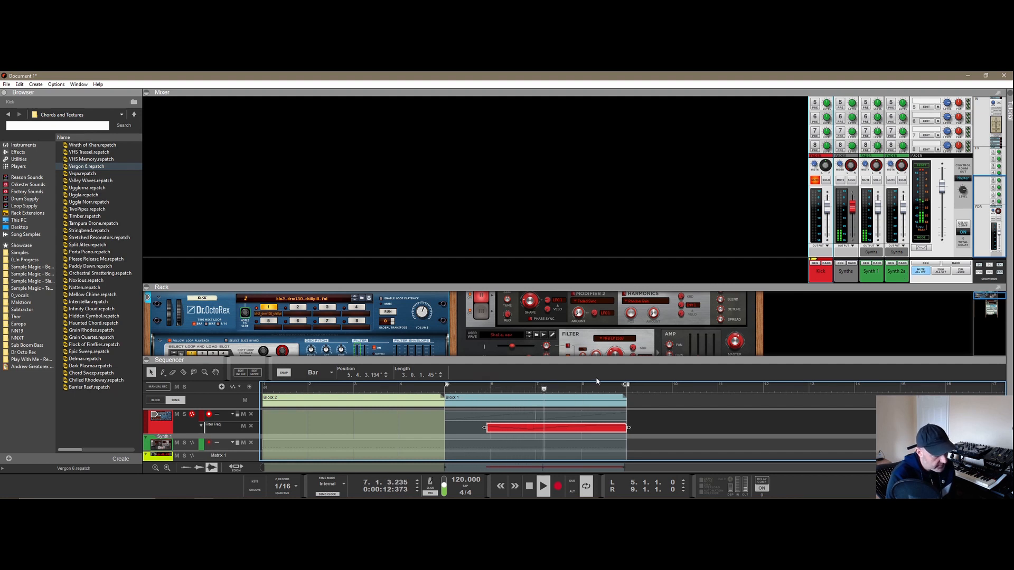
Step: Enable send 1 on the Synths bus and enlarge the sequencer area during playback
{"action": "scroll", "coordinate": [865, 123], "scroll_direction": "up", "scroll_amount": 4}
{"action": "left_click", "coordinate": [855, 120]}
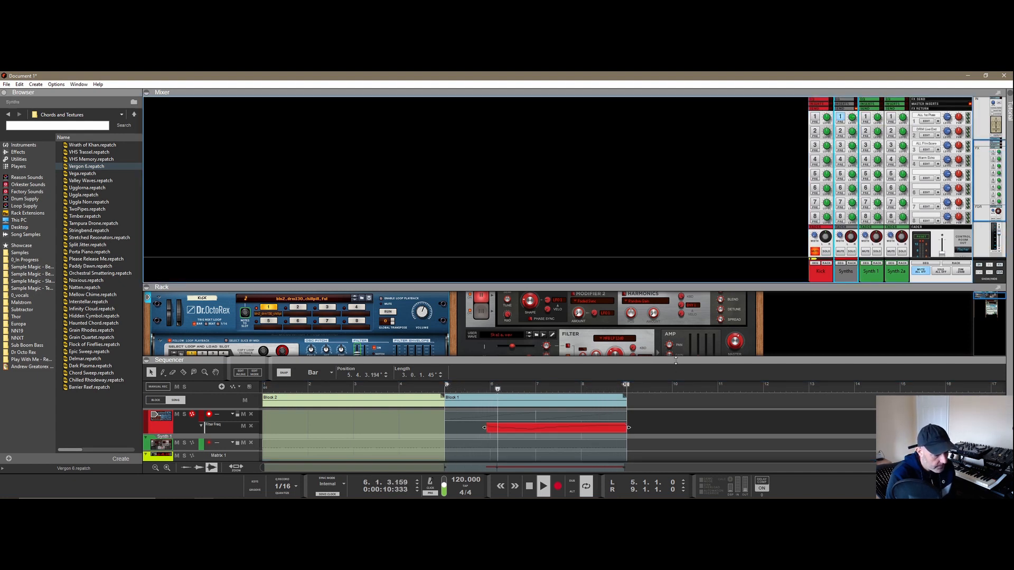
{"action": "left_click_drag", "start_coordinate": [676, 360], "coordinate": [677, 336]}
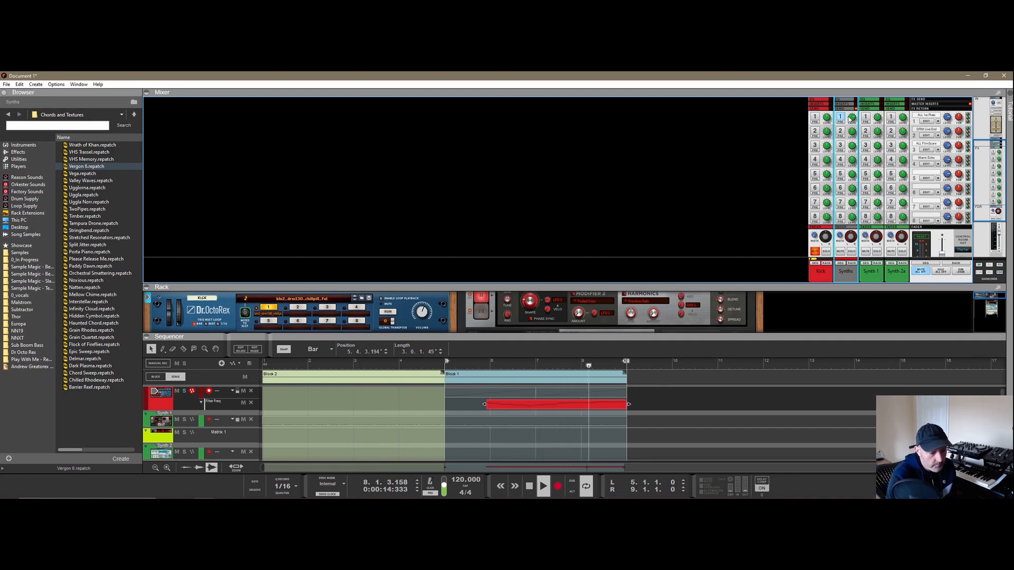
Step: Solo the Synths bus channel in the mixer
{"action": "scroll", "coordinate": [851, 210], "scroll_direction": "down", "scroll_amount": 3}
{"action": "left_click", "coordinate": [827, 181]}
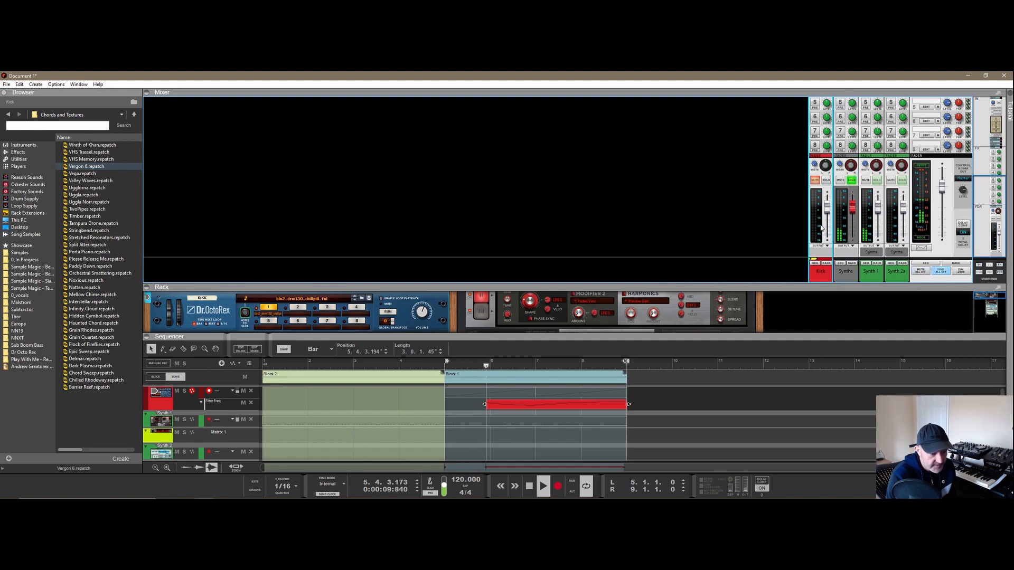
{"action": "left_click", "coordinate": [826, 181]}
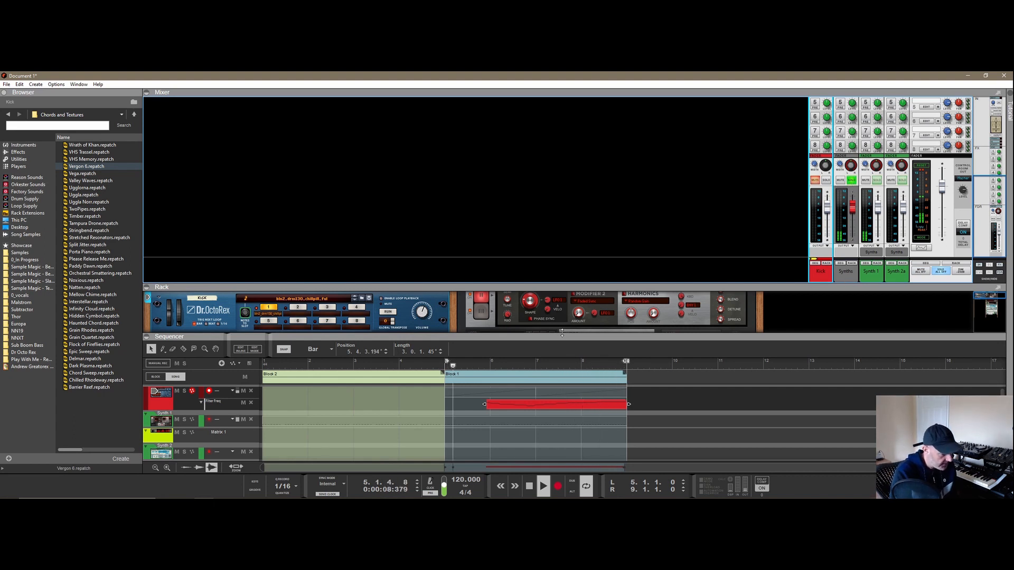
Step: Create a one-bar clip at bar 8 on the Synth 2 track and draw two C3 notes in it, the second at 8.3.3
{"action": "double_click", "coordinate": [600, 456]}
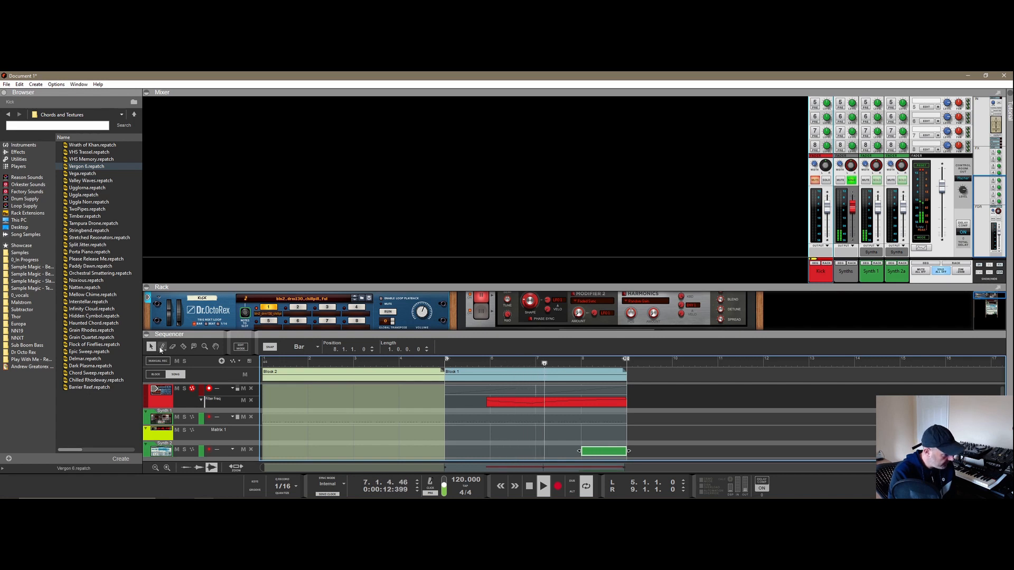
{"action": "double_click", "coordinate": [603, 452]}
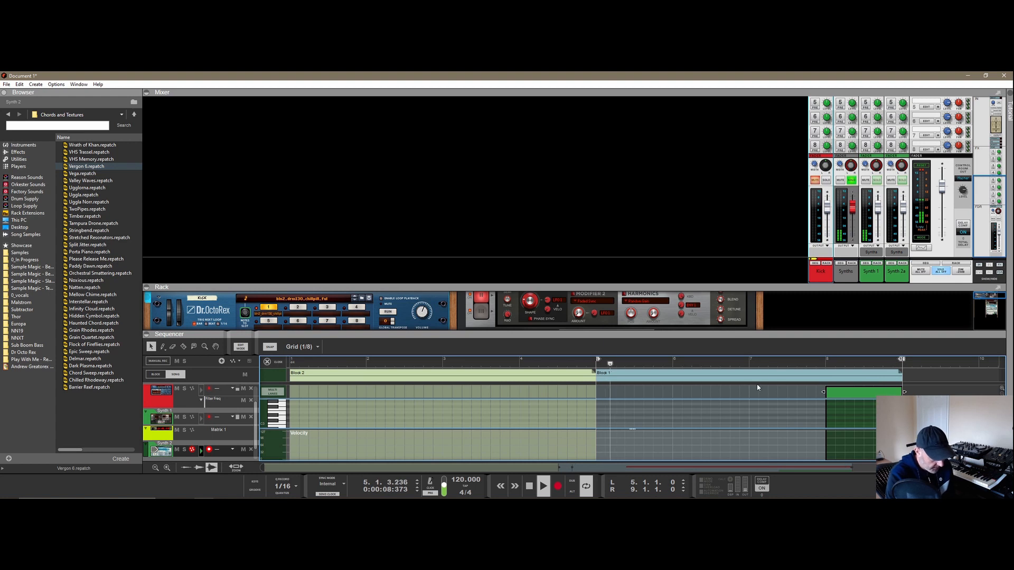
{"action": "double_click", "coordinate": [831, 423]}
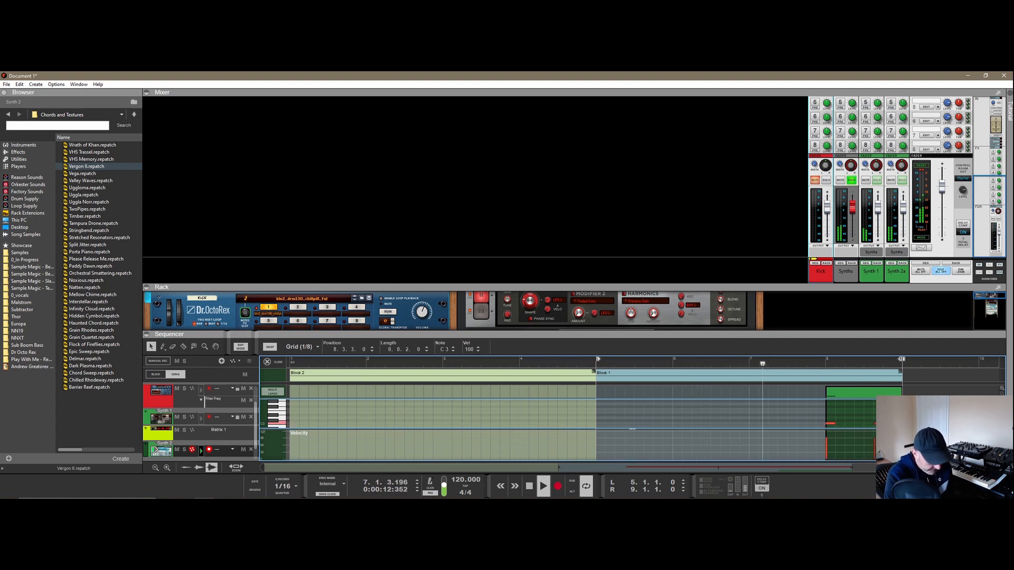
{"action": "double_click", "coordinate": [874, 423]}
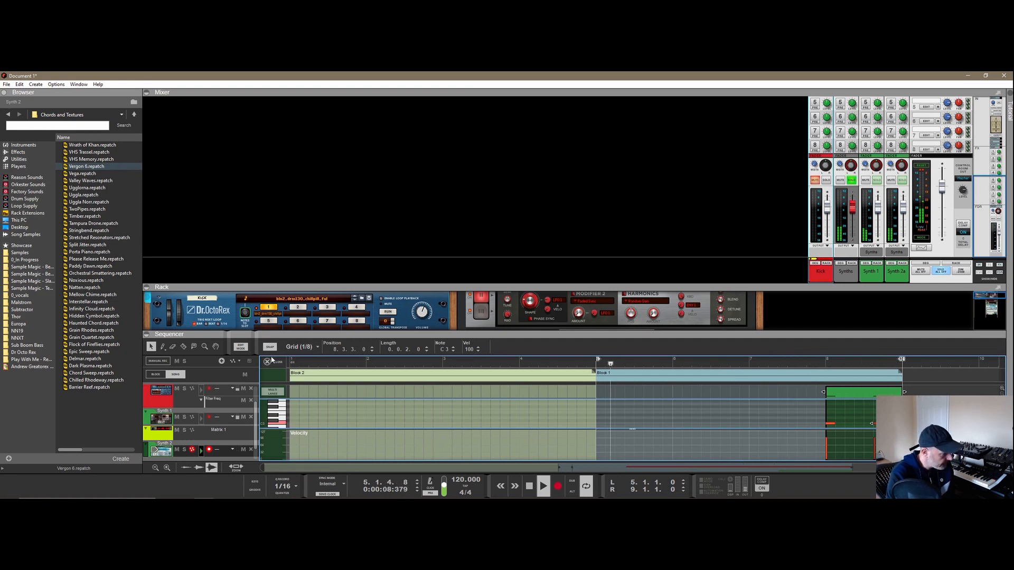
{"action": "key", "text": "ctrl+Tab"}
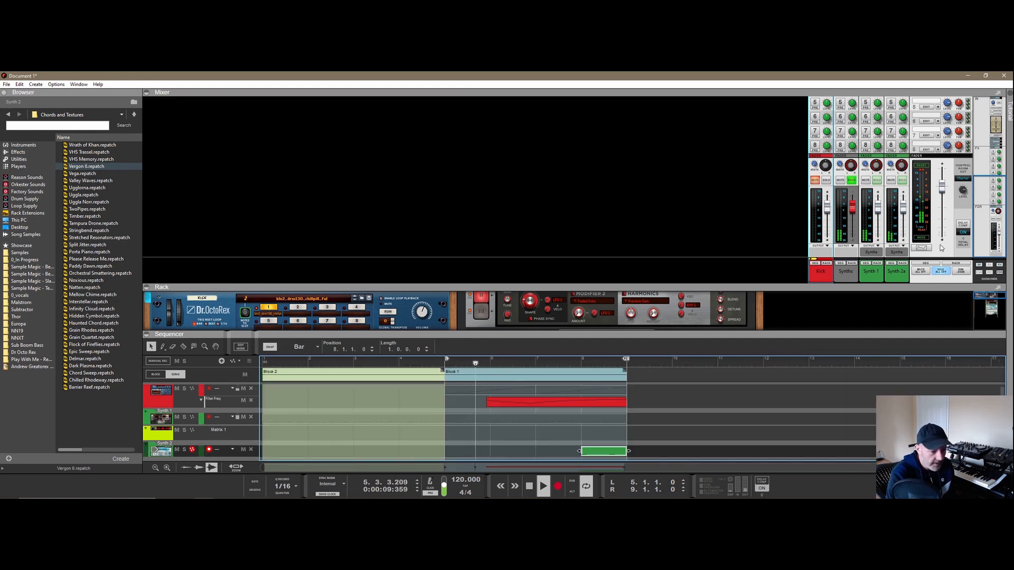
Step: Rename the Synth 2a mixer channel as Synth 2
{"action": "double_click", "coordinate": [897, 279]}
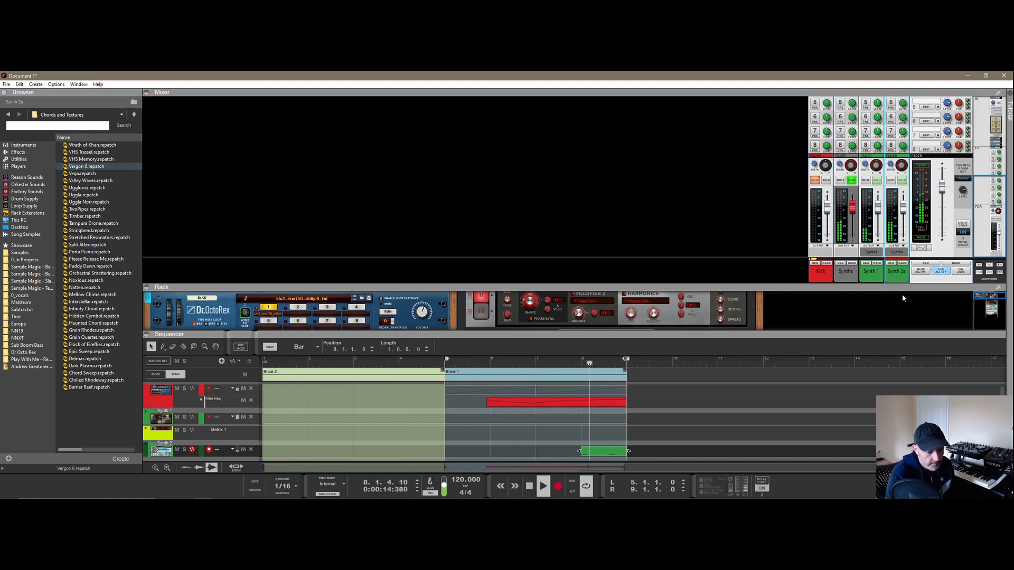
{"action": "key", "text": "BackSpace"}
{"action": "key", "text": "Return"}
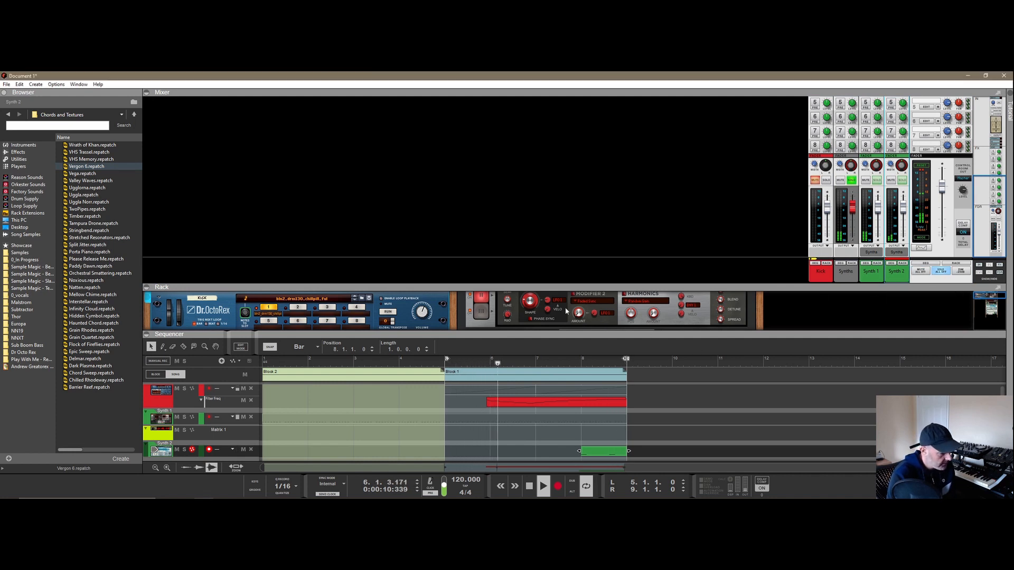
Step: Bring the Synth 2 channel's Grain device into view in the rack and move the left loop locator to bar 8
{"action": "left_click", "coordinate": [905, 263]}
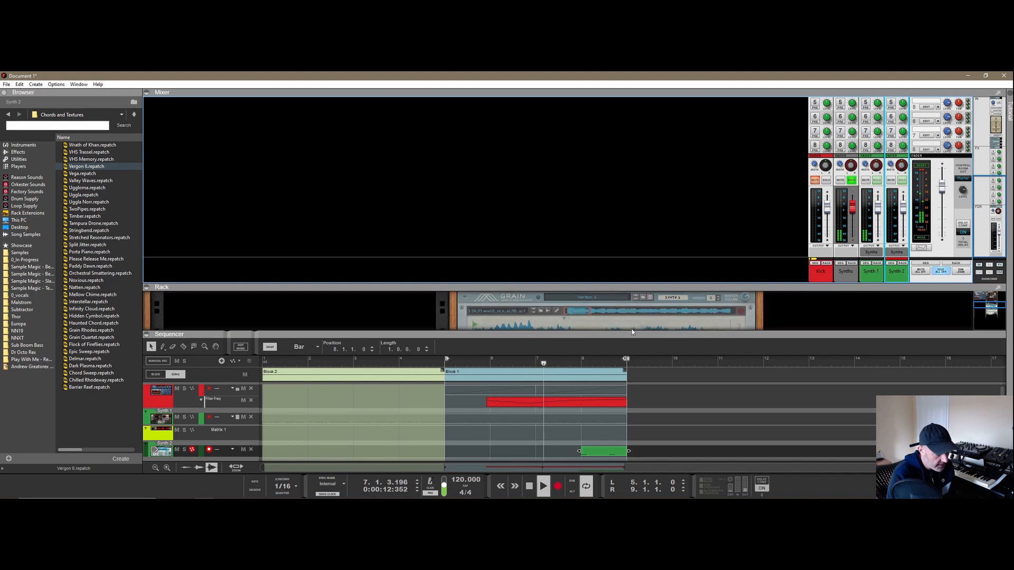
{"action": "left_click", "coordinate": [746, 297]}
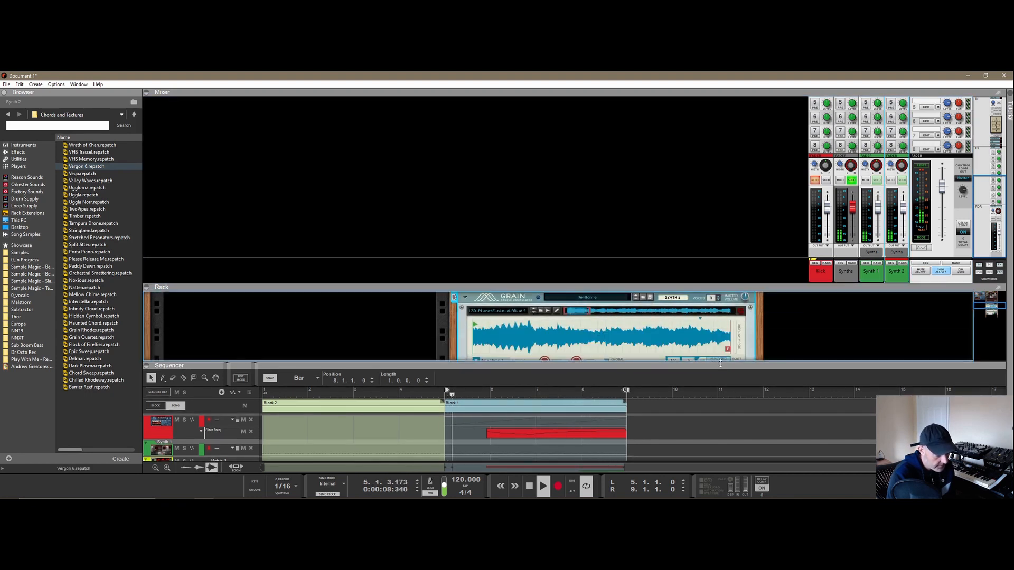
{"action": "left_click_drag", "start_coordinate": [715, 364], "coordinate": [712, 333]}
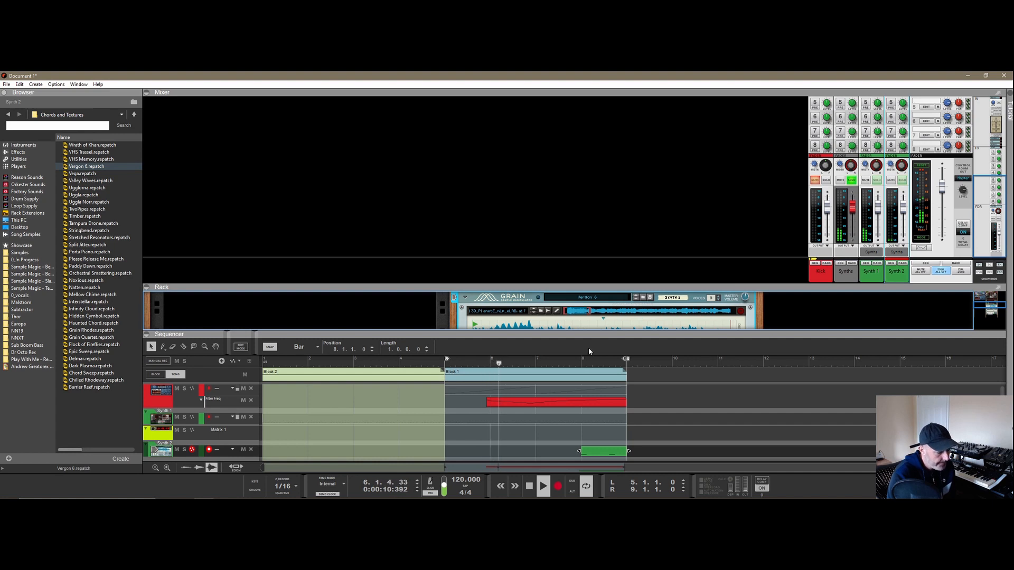
{"action": "left_click", "coordinate": [583, 360], "text": "alt"}
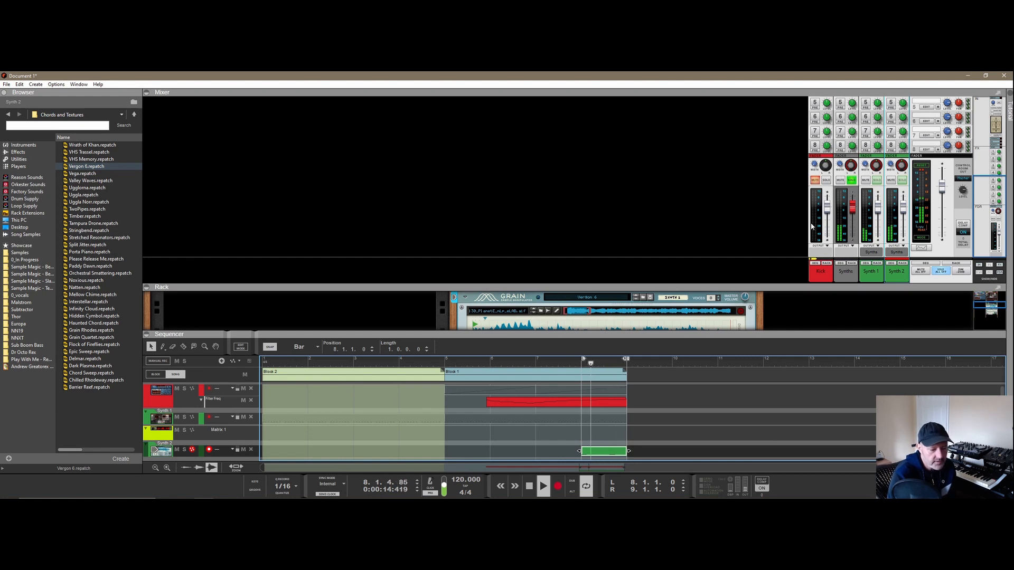
Step: Add a Scream 4 Distortion as an insert effect on the Synths bus channel in the rack
{"action": "left_click", "coordinate": [852, 263]}
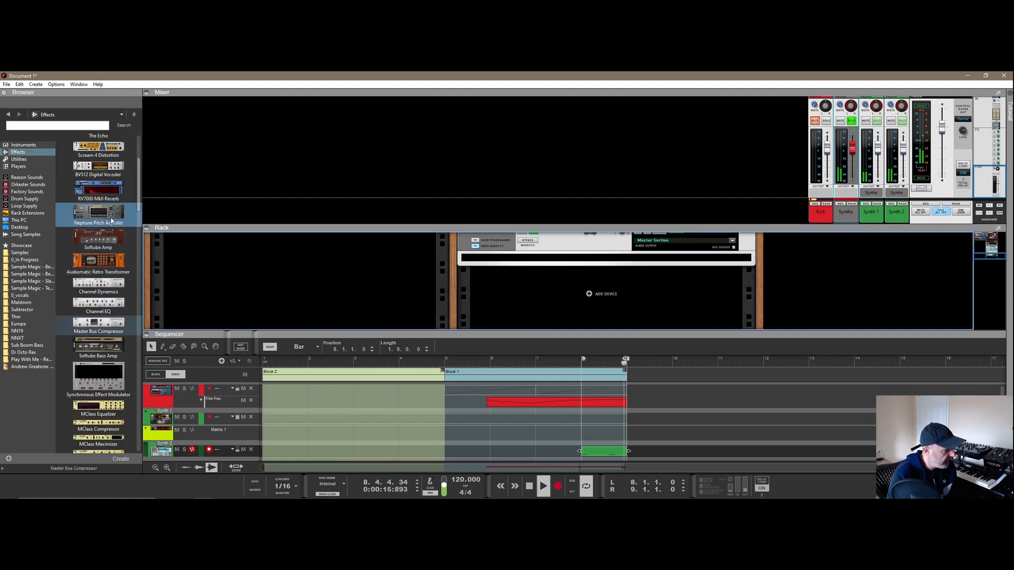
{"action": "mouse_move", "coordinate": [103, 137]}
{"action": "left_mouse_down"}
{"action": "mouse_move", "coordinate": [159, 160]}
{"action": "mouse_move", "coordinate": [196, 146]}
{"action": "mouse_move", "coordinate": [588, 268]}
{"action": "left_mouse_up"}
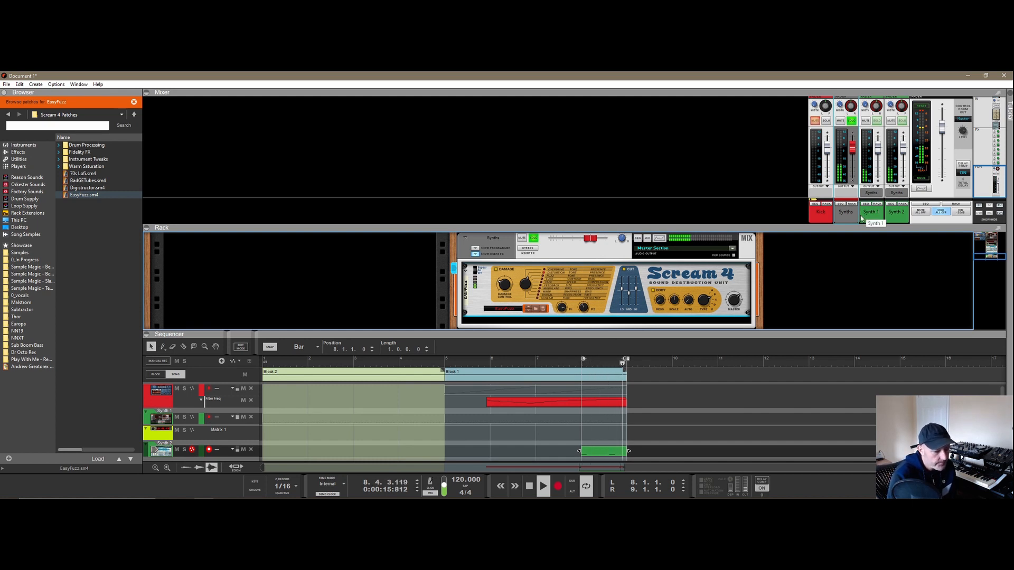
Step: Turn off solo on the Synths bus channel, locate its device in the rack and stop playback
{"action": "left_click", "coordinate": [852, 121]}
{"action": "left_click", "coordinate": [508, 265]}
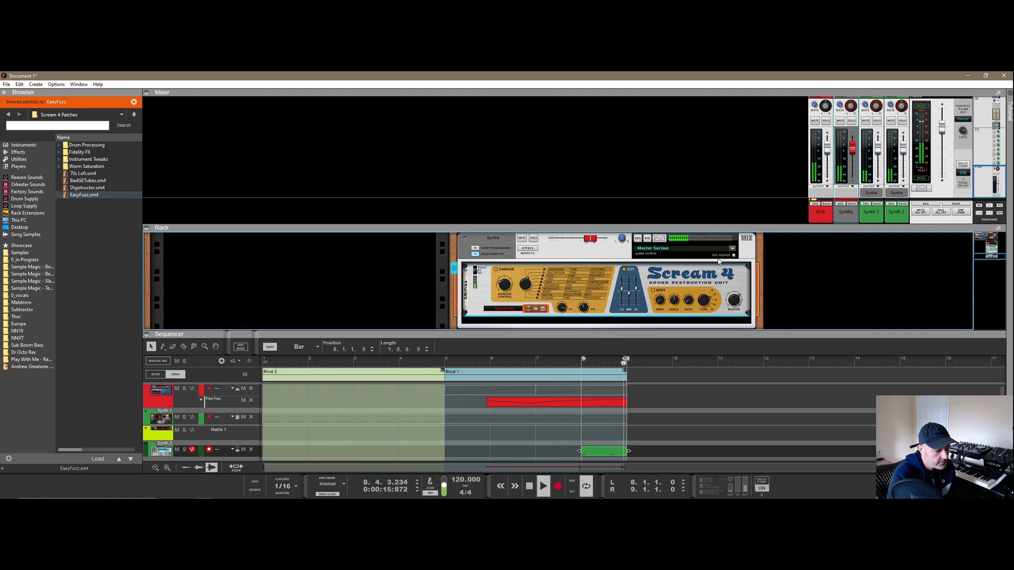
{"action": "left_click", "coordinate": [850, 204]}
{"action": "left_click", "coordinate": [530, 486]}
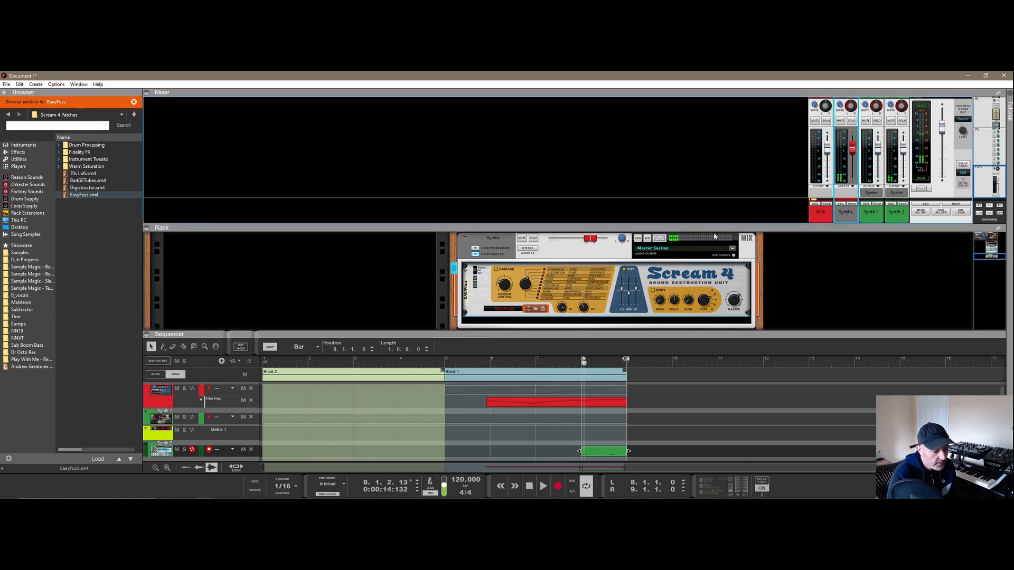
Step: Delete the Scream 4 device from the Synths bus inserts
{"action": "left_click", "coordinate": [596, 298]}
{"action": "right_click", "coordinate": [598, 297]}
{"action": "left_click", "coordinate": [592, 278]}
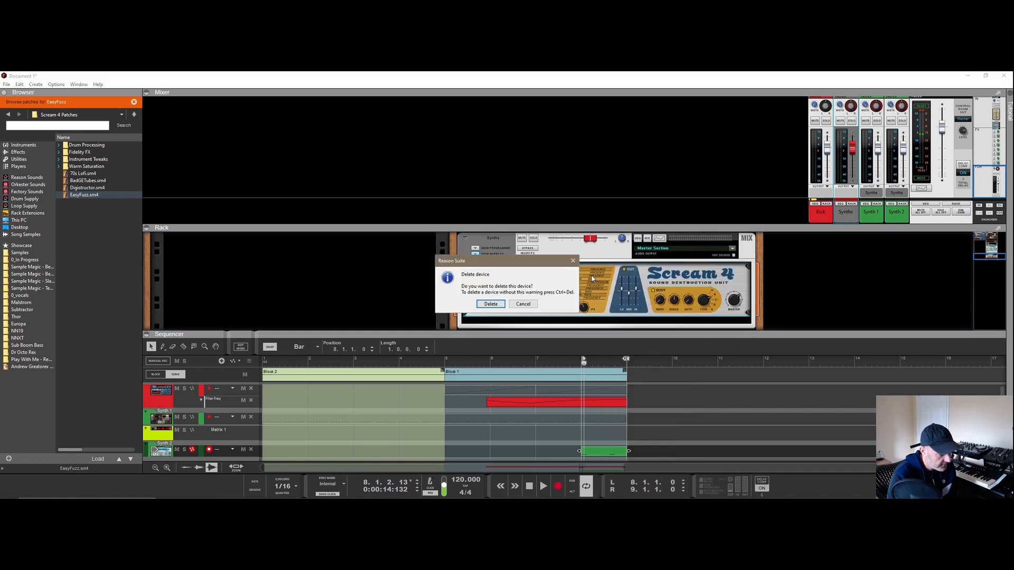
{"action": "left_click", "coordinate": [491, 304]}
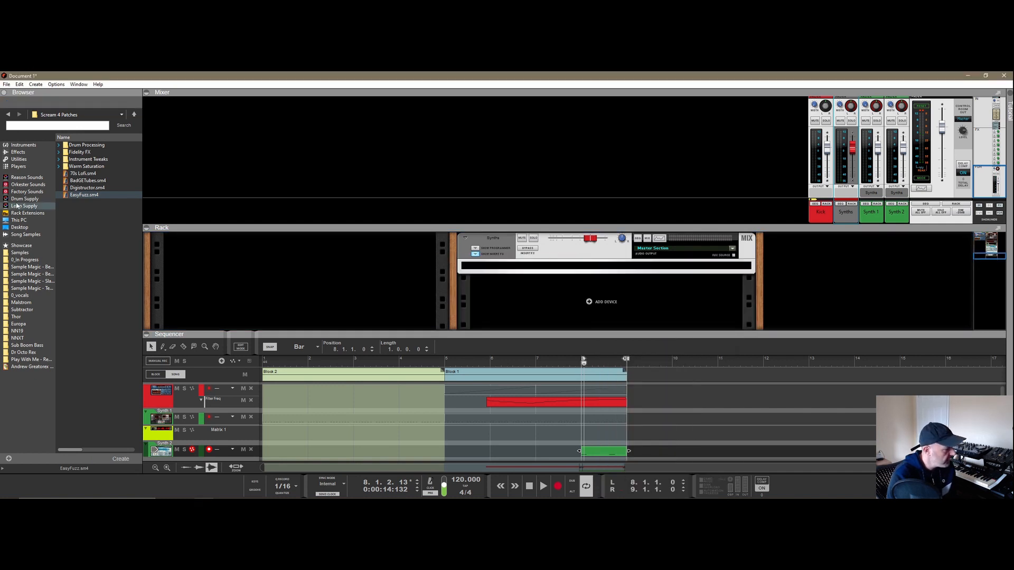
Step: Add the EasyFuzz Scream 4 patch beneath the Synths mix channel and delete that device again
{"action": "left_click_drag", "start_coordinate": [83, 195], "coordinate": [579, 279]}
{"action": "left_click", "coordinate": [600, 294]}
{"action": "key", "text": "Delete"}
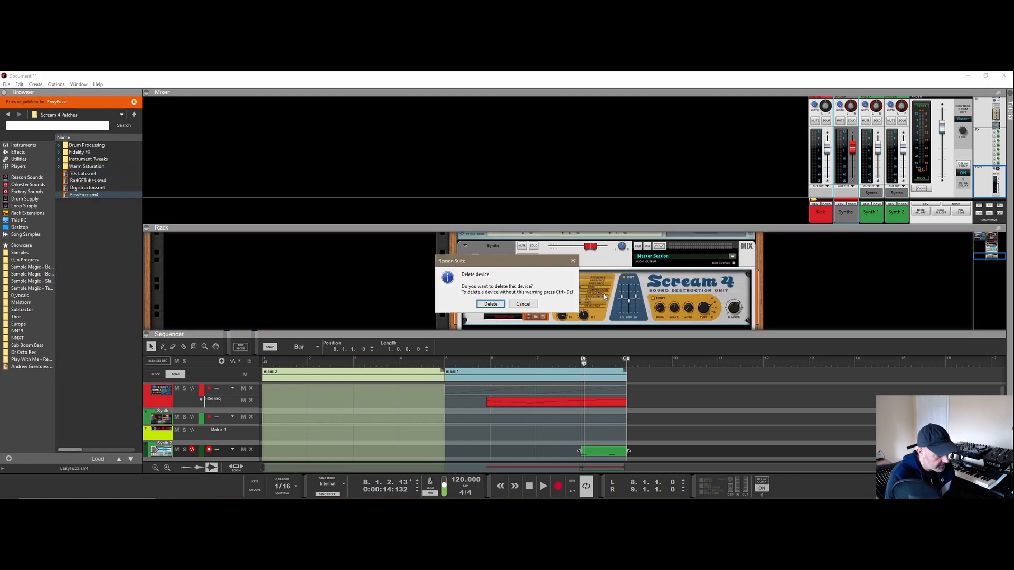
{"action": "left_click", "coordinate": [491, 304]}
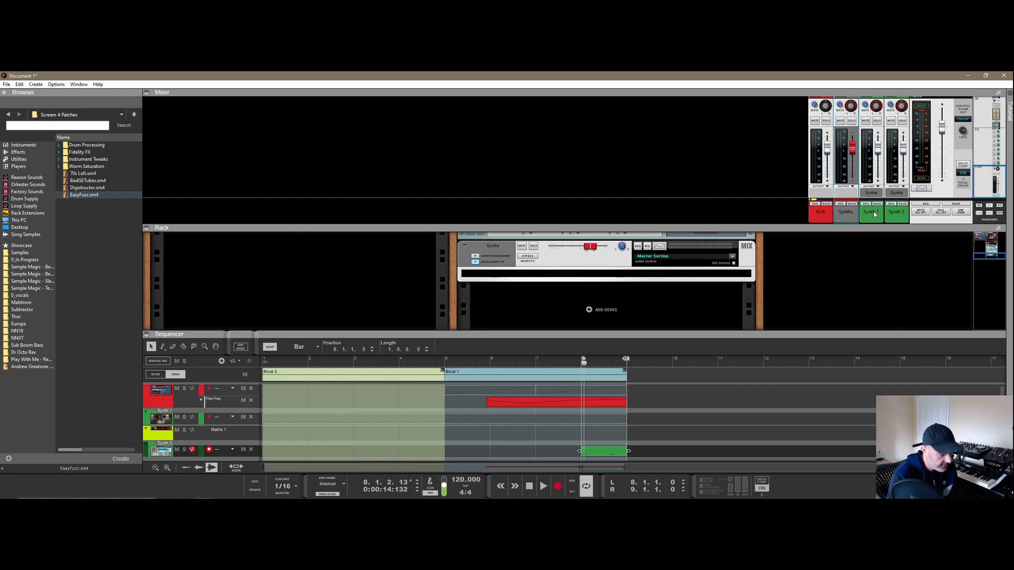
Step: Mute the Kick channel in the enlarged mixer and play the song from bar 8
{"action": "left_click_drag", "start_coordinate": [852, 226], "coordinate": [785, 342]}
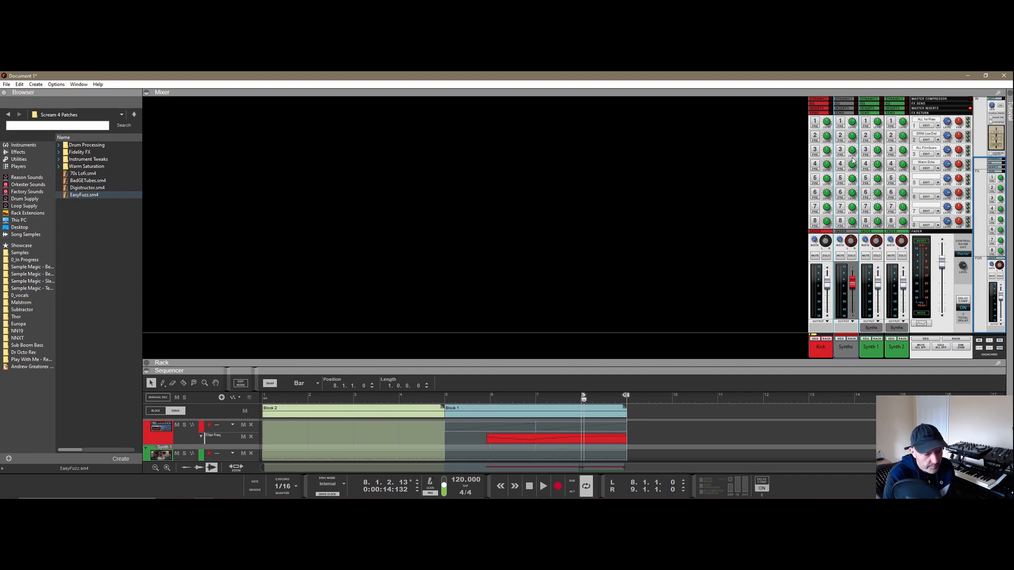
{"action": "left_click_drag", "start_coordinate": [756, 370], "coordinate": [753, 361]}
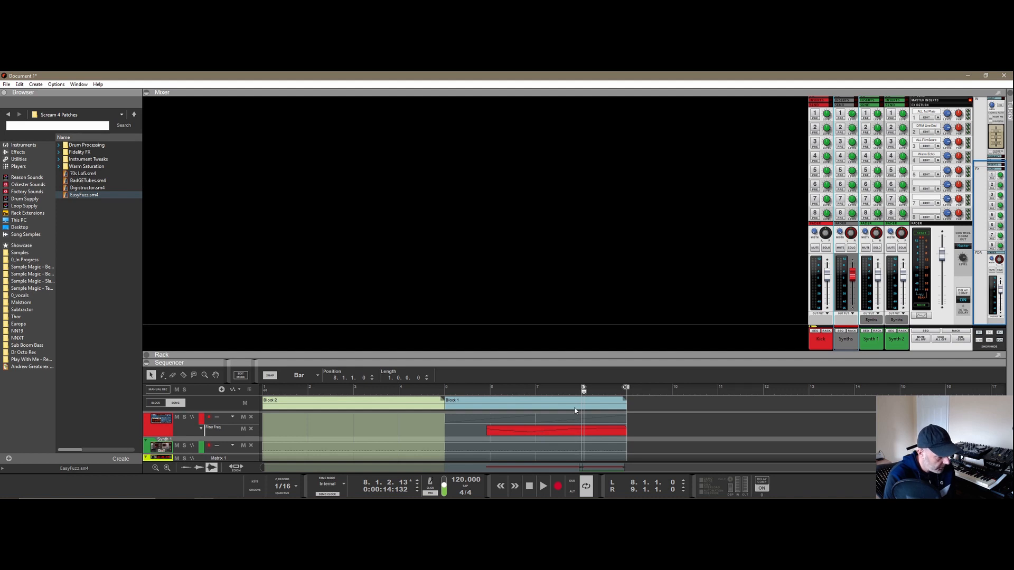
{"action": "left_click", "coordinate": [585, 394]}
{"action": "left_click", "coordinate": [816, 247]}
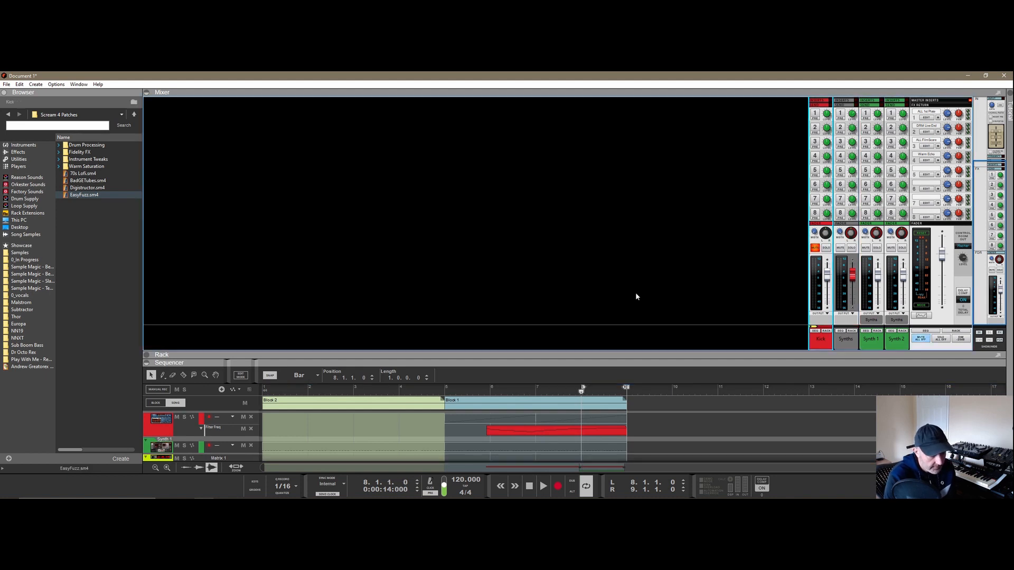
{"action": "left_click", "coordinate": [544, 483]}
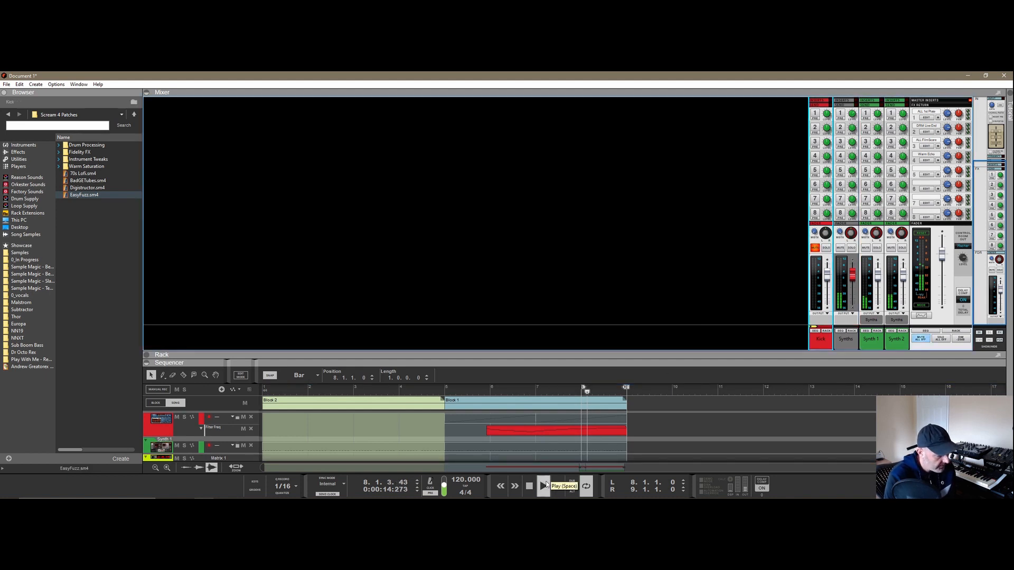
Step: Open the Spectrum EQ from the Master Section and compare the frequency spectra of the Synth 1 and Synth 2 channels
{"action": "left_click", "coordinate": [921, 315]}
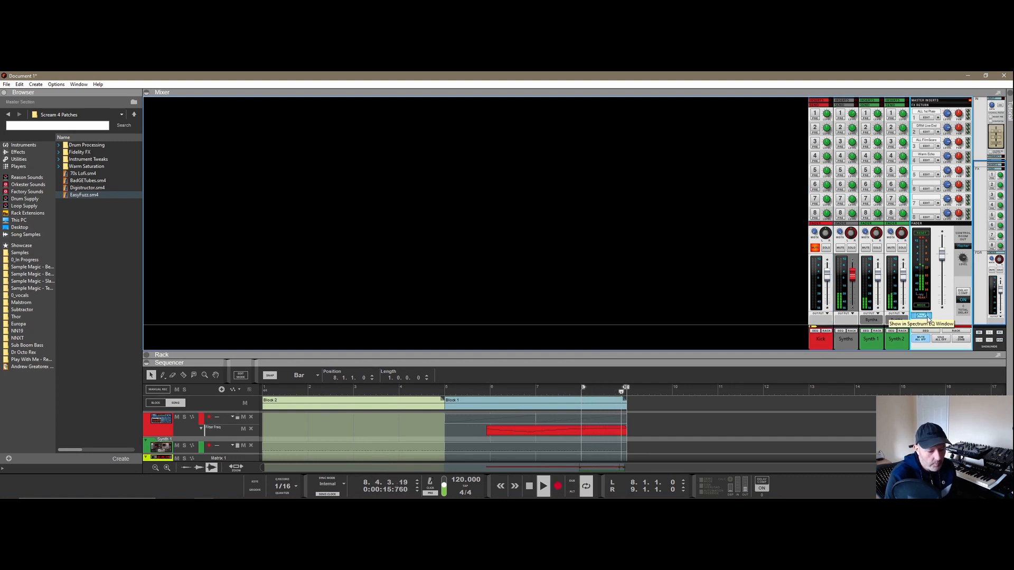
{"action": "left_click_drag", "start_coordinate": [625, 134], "coordinate": [427, 128]}
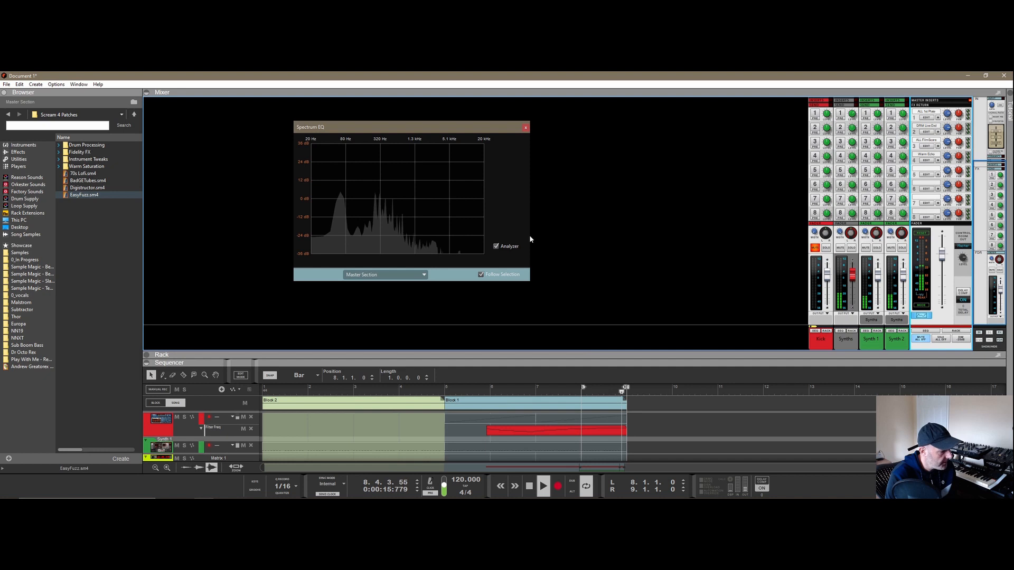
{"action": "left_click", "coordinate": [872, 346]}
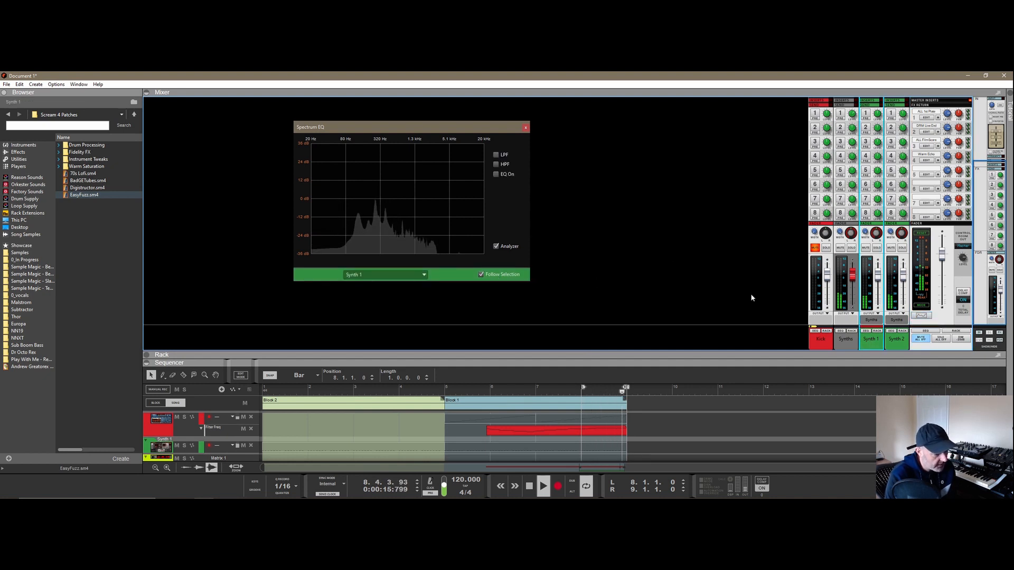
{"action": "left_click", "coordinate": [889, 346]}
{"action": "left_click", "coordinate": [878, 346]}
{"action": "left_click", "coordinate": [890, 347]}
{"action": "left_click", "coordinate": [878, 347]}
{"action": "left_click", "coordinate": [889, 347]}
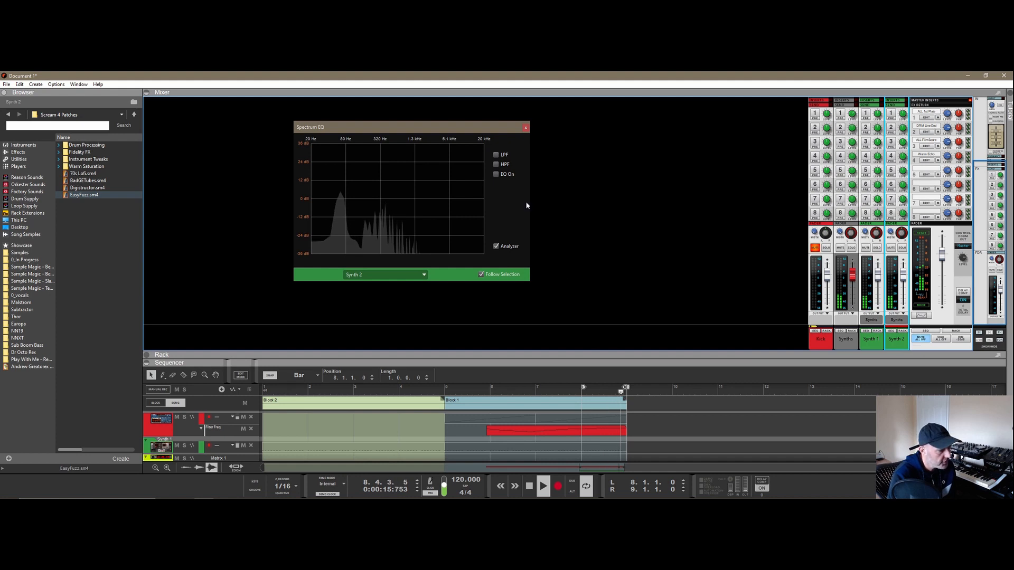
Step: Enable the Synth 2 channel's high-pass filter at 93.0 Hz and its low-pass filter at about 2.20 kHz
{"action": "left_click", "coordinate": [496, 164]}
{"action": "mouse_move", "coordinate": [364, 203]}
{"action": "left_mouse_down"}
{"action": "mouse_move", "coordinate": [328, 201]}
{"action": "mouse_move", "coordinate": [349, 199]}
{"action": "left_mouse_up"}
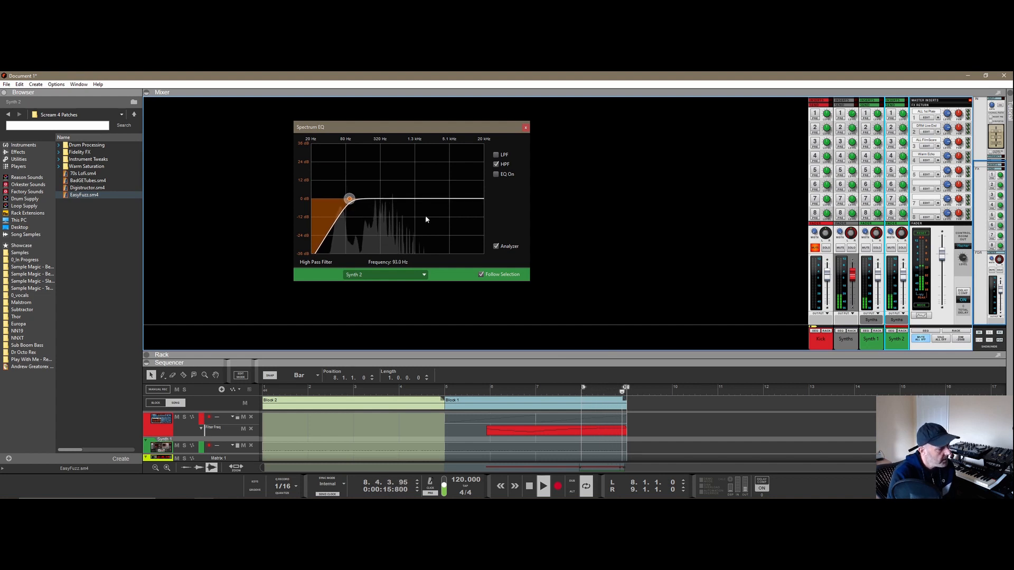
{"action": "left_click", "coordinate": [496, 155]}
{"action": "left_click_drag", "start_coordinate": [446, 199], "coordinate": [381, 203]}
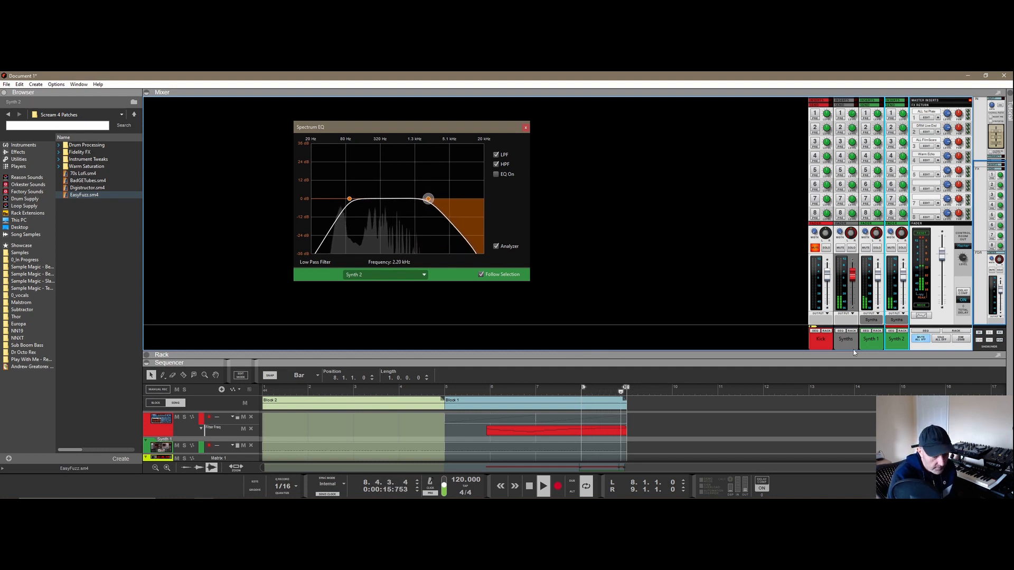
Step: Enable the Synth 1 channel's high-pass and low-pass filters, raising the high-pass cutoff and setting the low-pass to 9.94 kHz
{"action": "left_click", "coordinate": [871, 341]}
{"action": "left_click", "coordinate": [496, 164]}
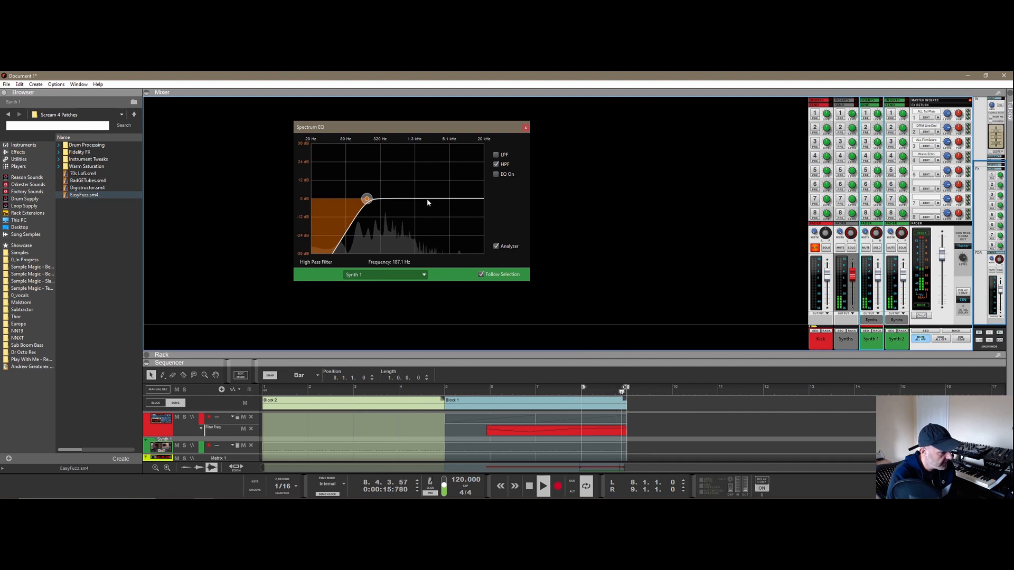
{"action": "left_click_drag", "start_coordinate": [355, 191], "coordinate": [369, 192]}
{"action": "left_click", "coordinate": [495, 155]}
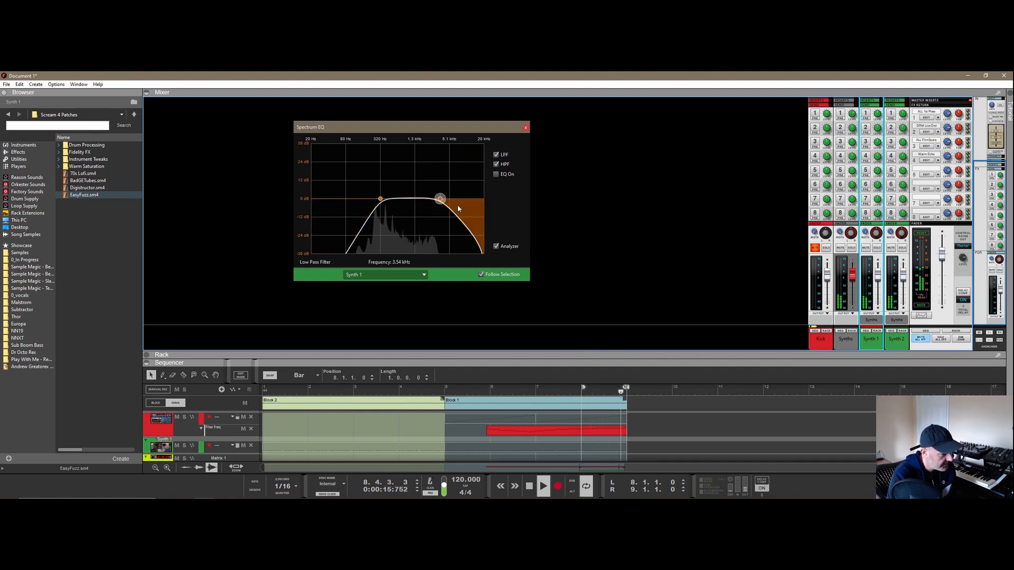
{"action": "left_click_drag", "start_coordinate": [436, 204], "coordinate": [470, 207]}
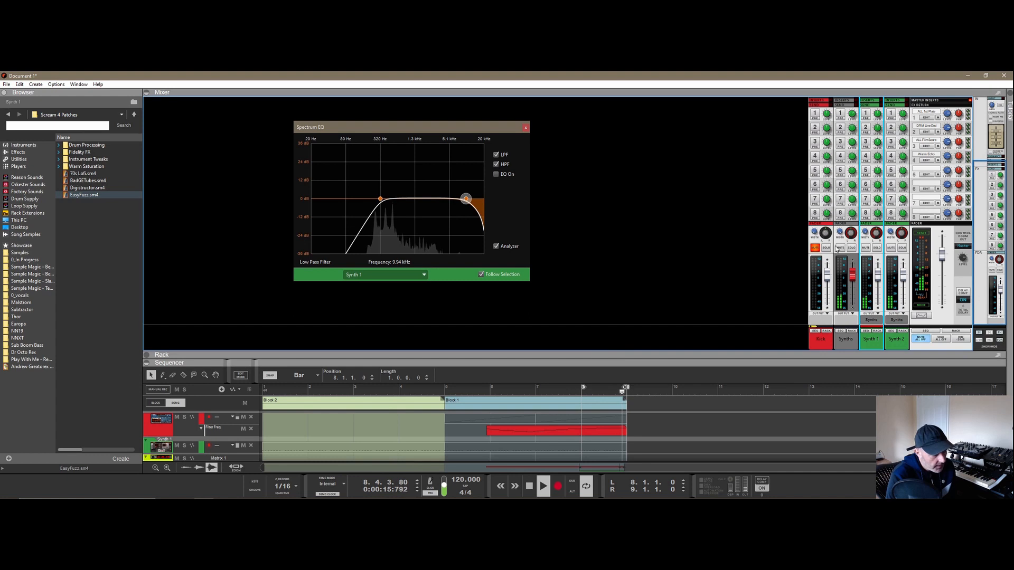
Step: Unmute the Kick channel, low-pass filter it at 329.4 Hz and mute it again
{"action": "left_click", "coordinate": [817, 252]}
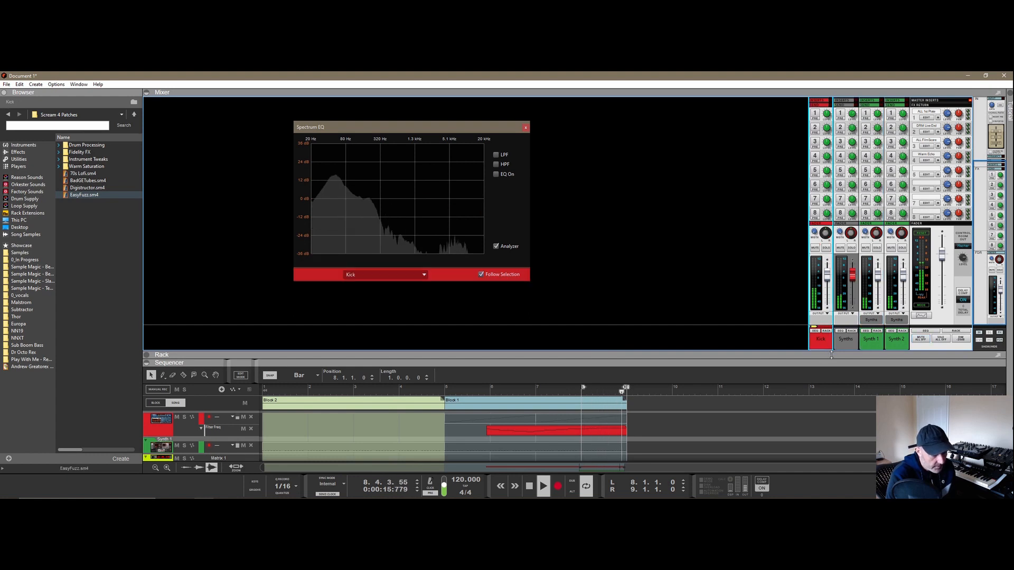
{"action": "left_click", "coordinate": [496, 155]}
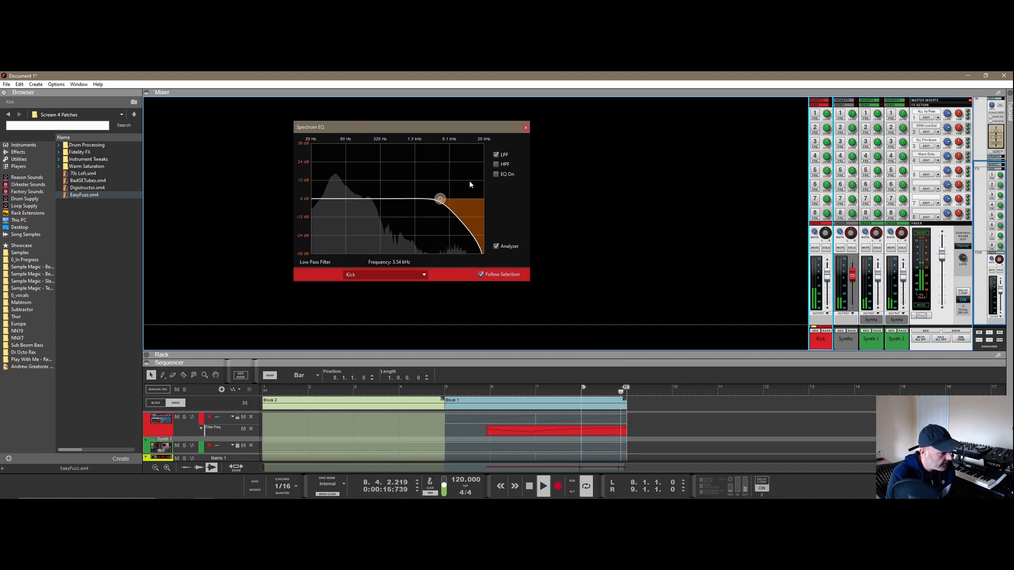
{"action": "left_click_drag", "start_coordinate": [437, 204], "coordinate": [384, 208]}
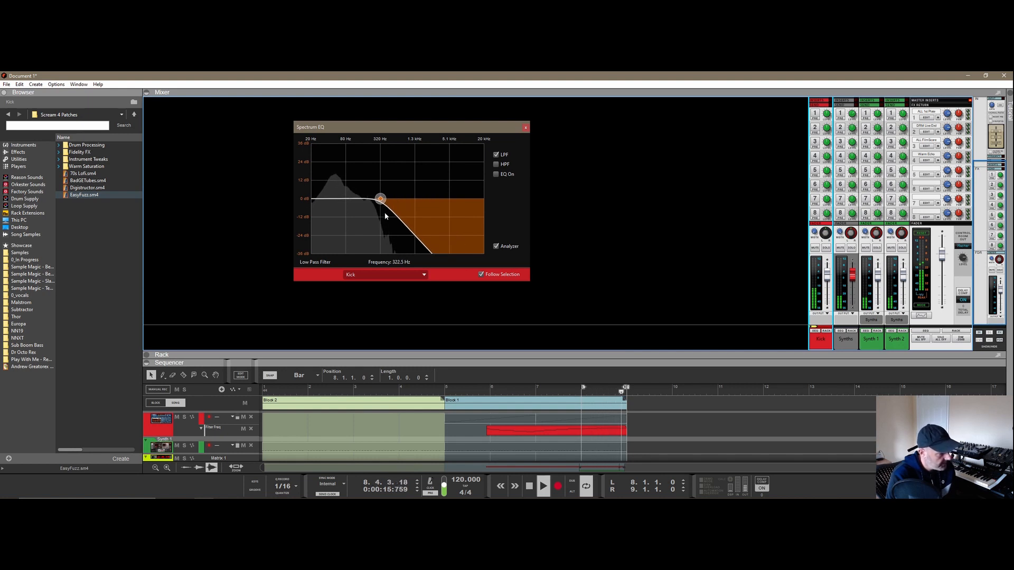
{"action": "mouse_move", "coordinate": [380, 199]}
{"action": "left_mouse_down"}
{"action": "mouse_move", "coordinate": [346, 200]}
{"action": "mouse_move", "coordinate": [381, 199]}
{"action": "left_mouse_up"}
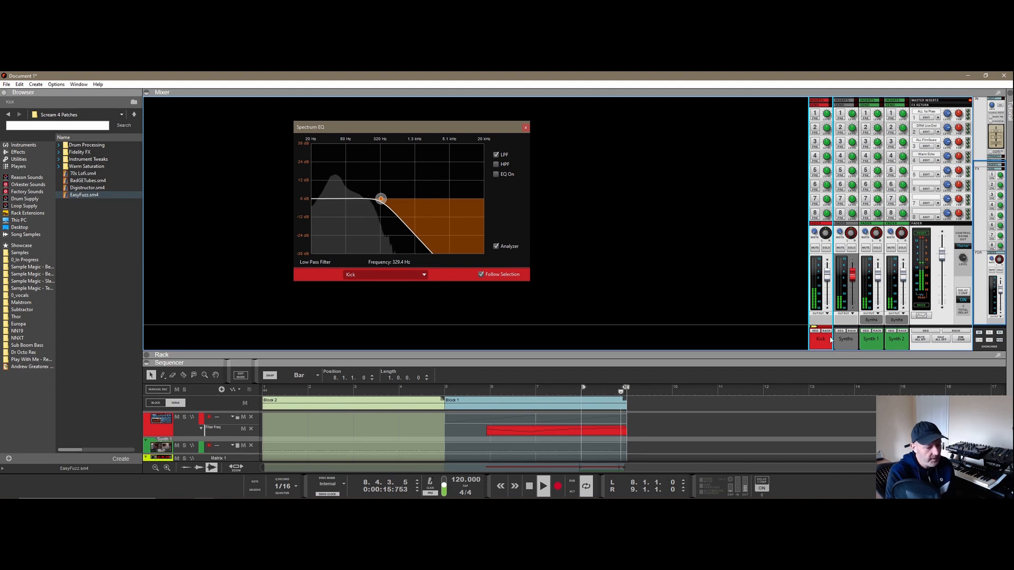
{"action": "left_click", "coordinate": [815, 248]}
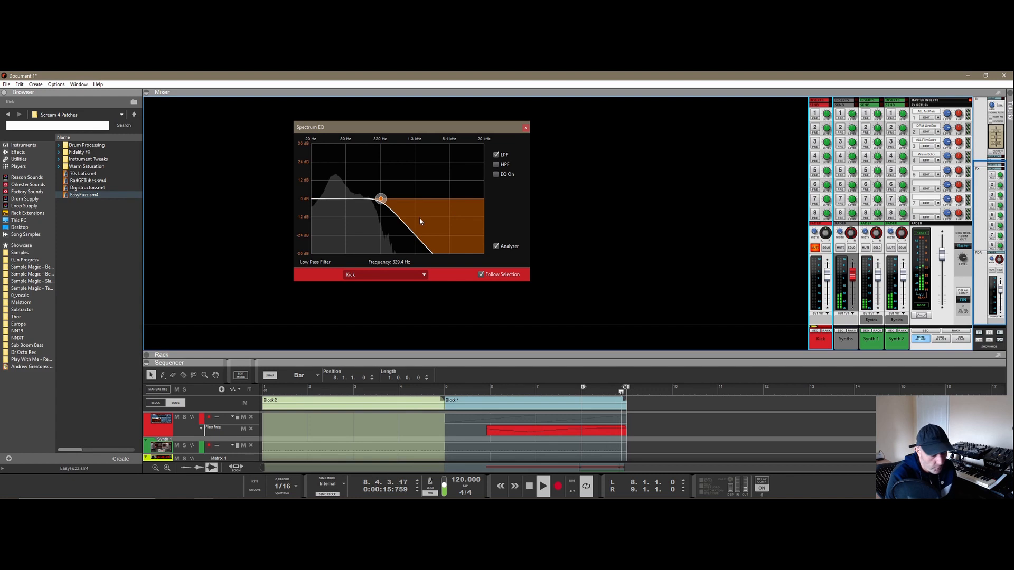
Step: Lower the Synth 1 high-pass filter frequency to 249.1 Hz with its knob on the mixer channel strip
{"action": "left_click", "coordinate": [896, 341]}
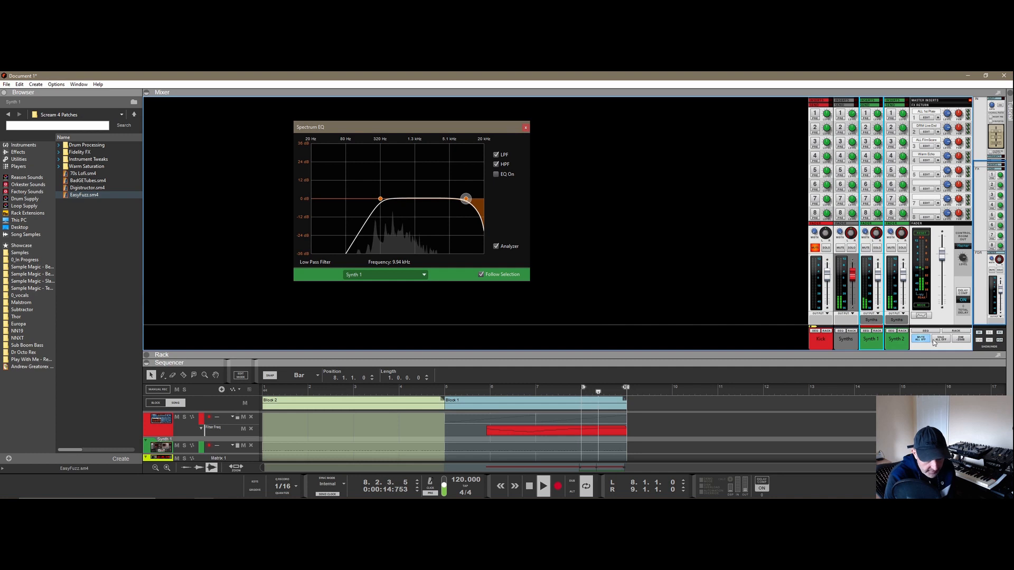
{"action": "left_click", "coordinate": [988, 340], "text": "alt"}
{"action": "scroll", "coordinate": [888, 284], "scroll_direction": "up", "scroll_amount": 10}
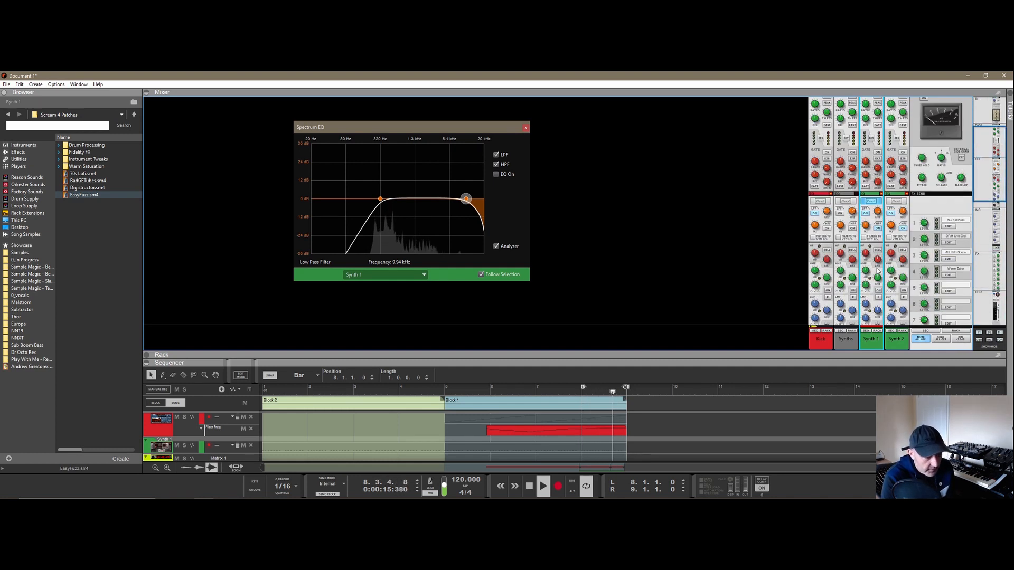
{"action": "scroll", "coordinate": [866, 220], "scroll_direction": "down", "scroll_amount": 3}
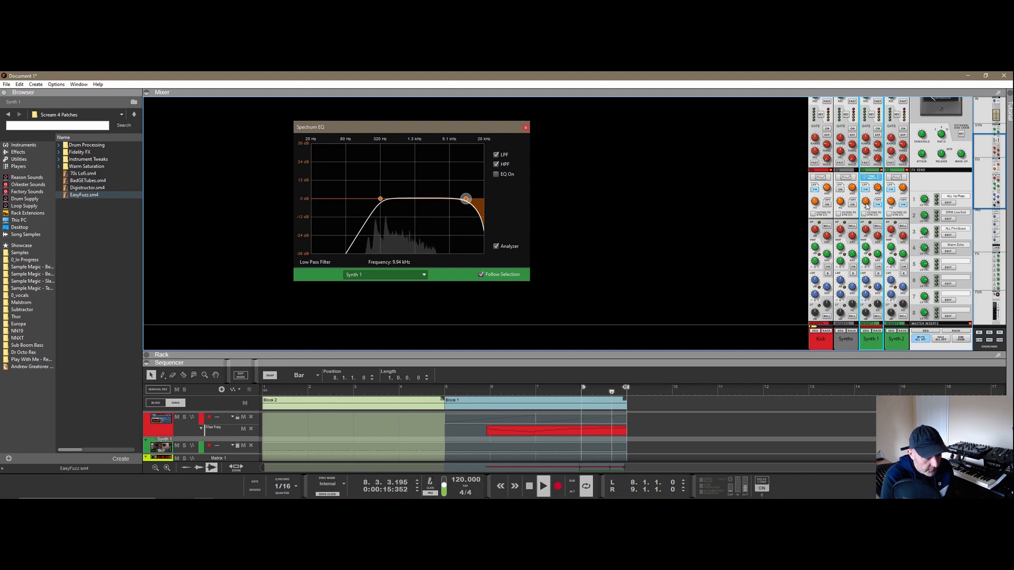
{"action": "left_click_drag", "start_coordinate": [866, 205], "coordinate": [864, 208]}
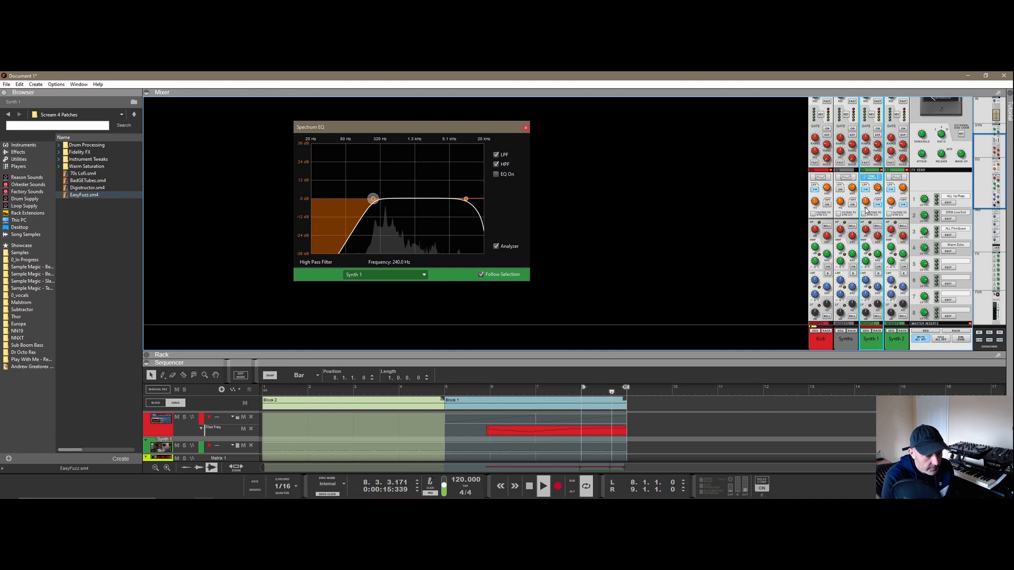
Step: Create a high-pass frequency automation lane for the Synth 1 channel with a clip spanning bars 5 to 9
{"action": "right_click", "coordinate": [865, 202]}
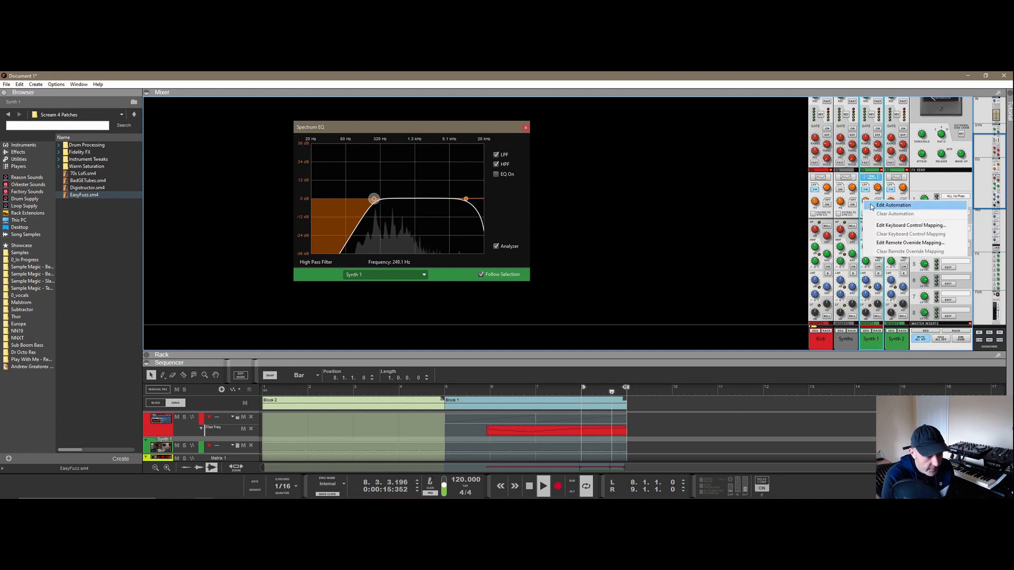
{"action": "left_click", "coordinate": [874, 206]}
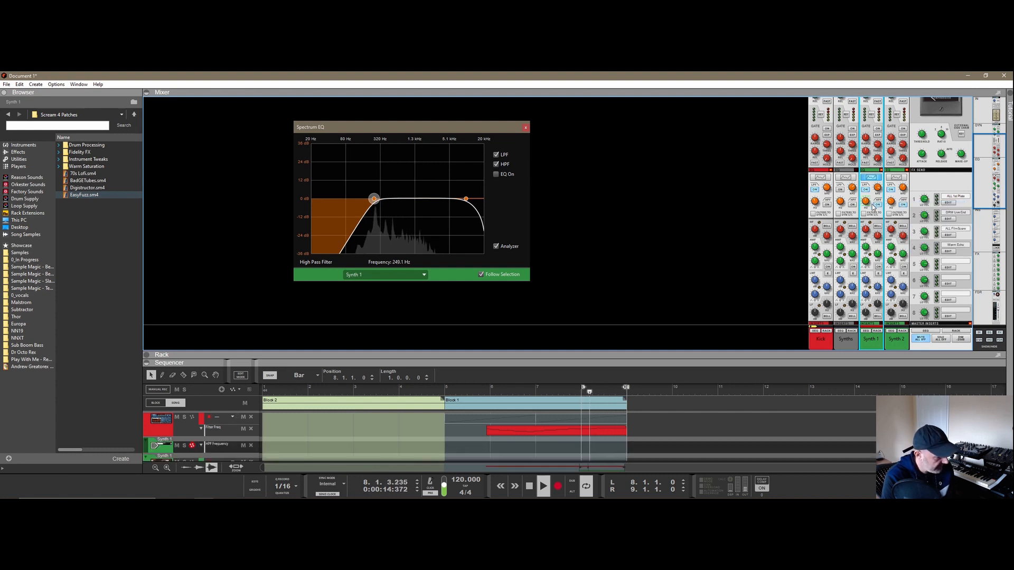
{"action": "double_click", "coordinate": [487, 446]}
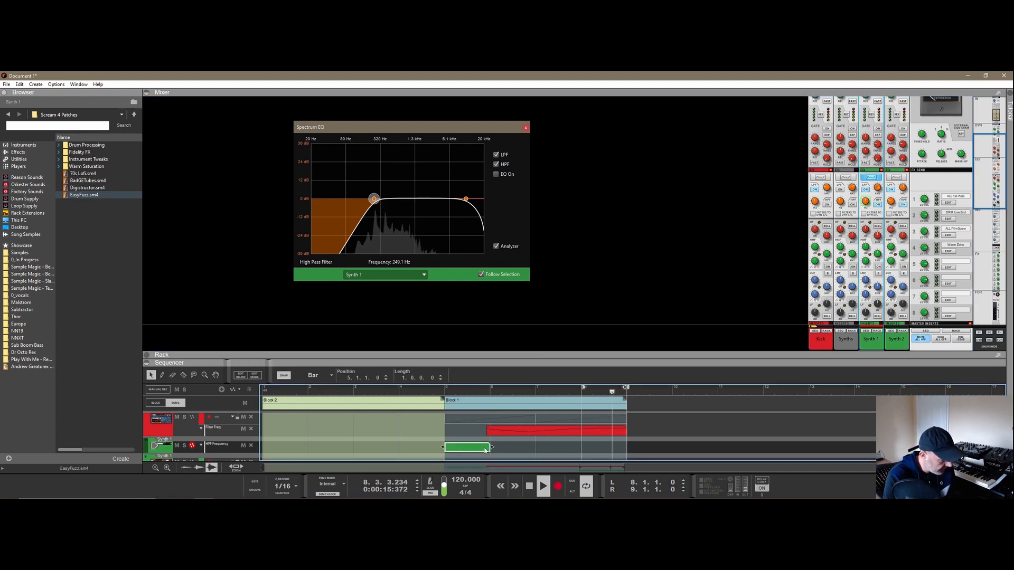
{"action": "left_click_drag", "start_coordinate": [488, 448], "coordinate": [627, 448]}
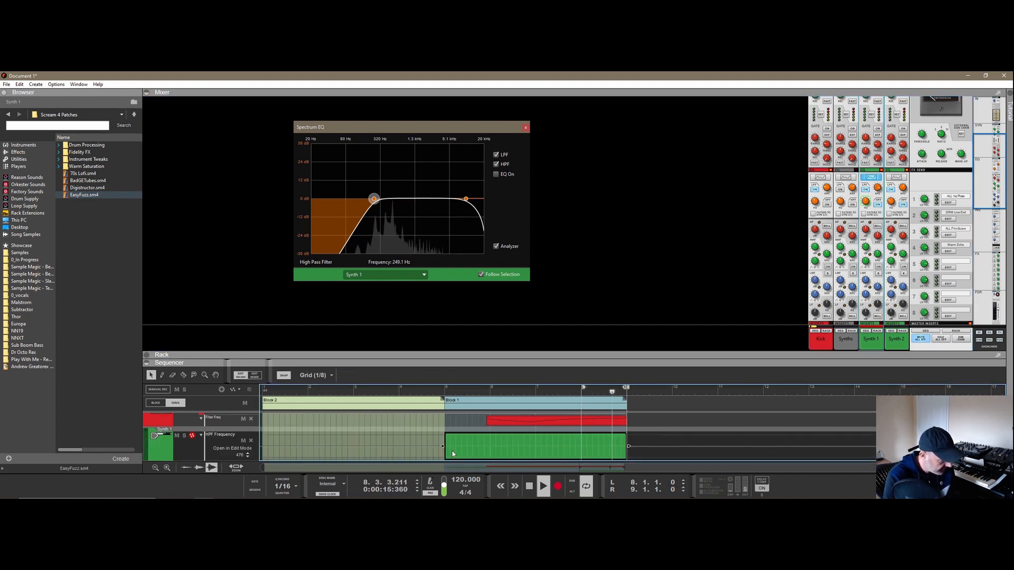
Step: Draw a high-pass frequency rise from 88 near bar 5 to 1000 at bar 9, and set the loop start to bar 5
{"action": "left_click", "coordinate": [451, 455]}
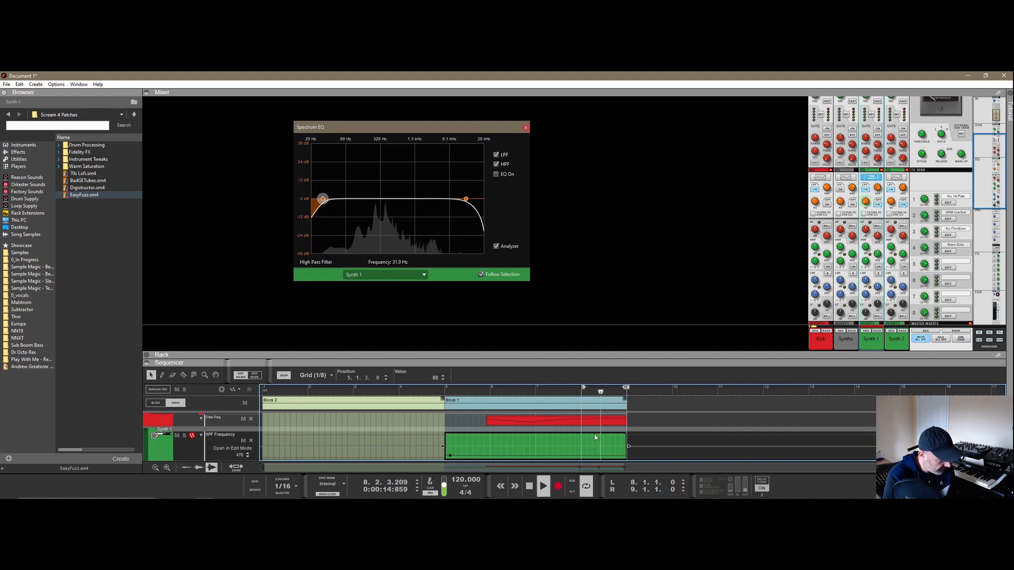
{"action": "left_click", "coordinate": [627, 437]}
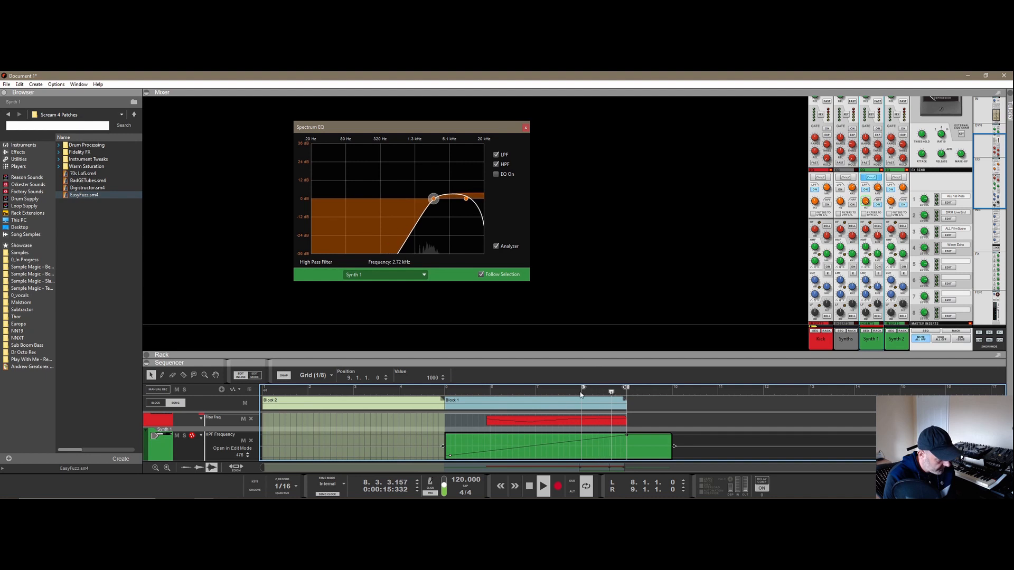
{"action": "left_click_drag", "start_coordinate": [582, 391], "coordinate": [447, 404]}
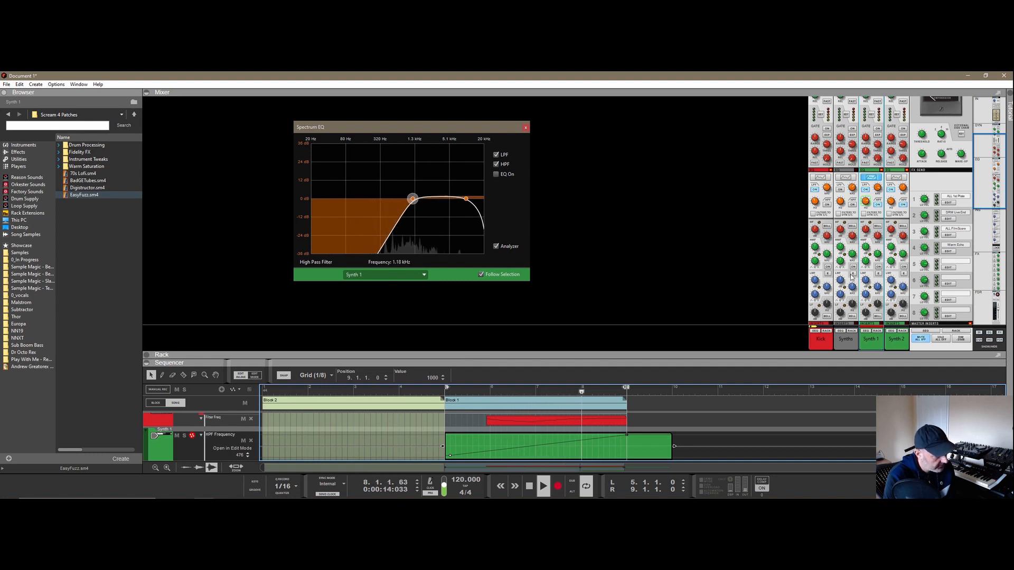
Step: Unmute the Kick channel and close the Spectrum EQ window
{"action": "scroll", "coordinate": [845, 274], "scroll_direction": "down", "scroll_amount": 6}
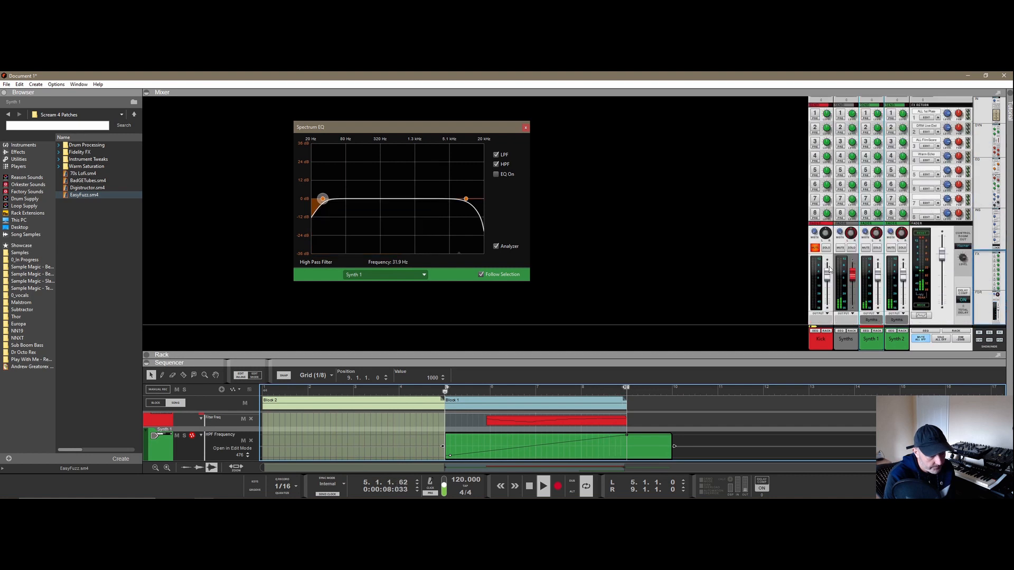
{"action": "left_click", "coordinate": [815, 249]}
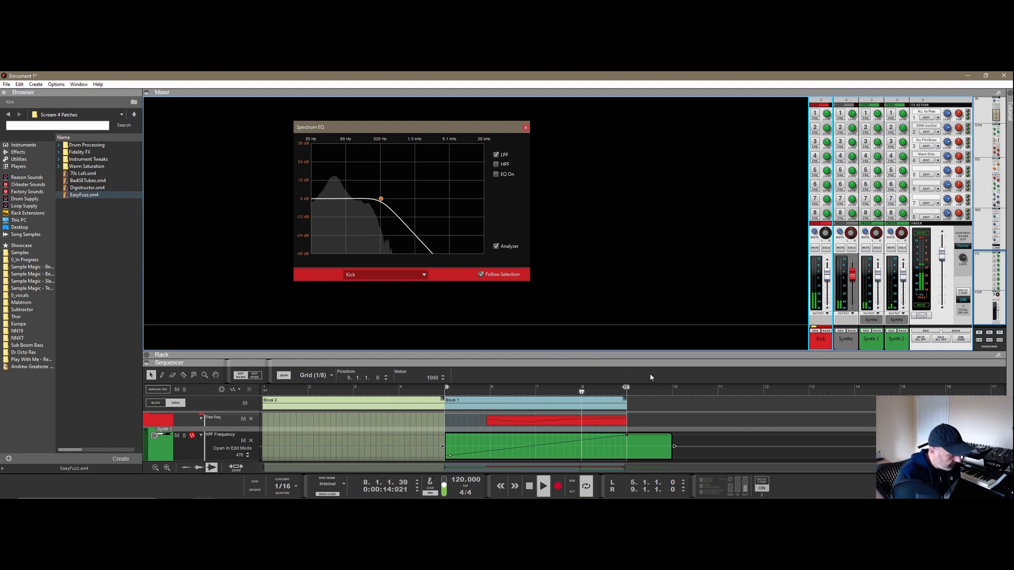
{"action": "left_click", "coordinate": [526, 127]}
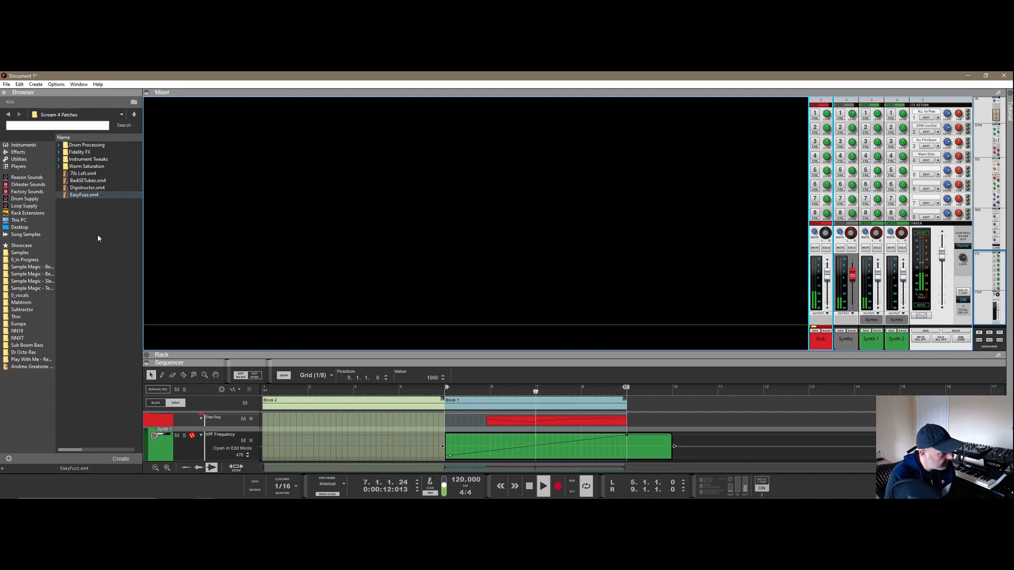
Step: Look through the available effects devices in the browser and the processing sections of the mixer channel strips
{"action": "left_click", "coordinate": [18, 152]}
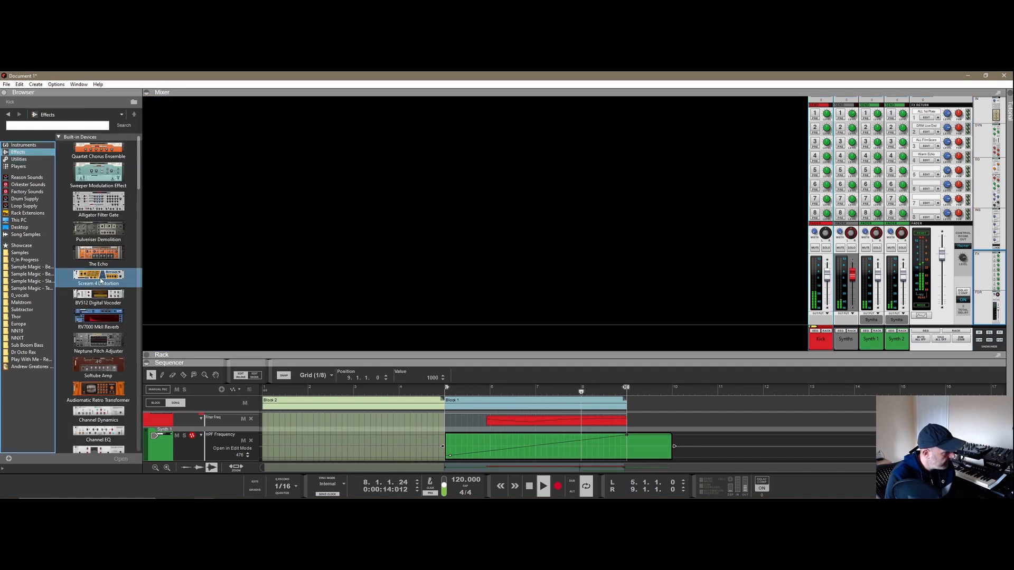
{"action": "scroll", "coordinate": [120, 330], "scroll_direction": "down", "scroll_amount": 15}
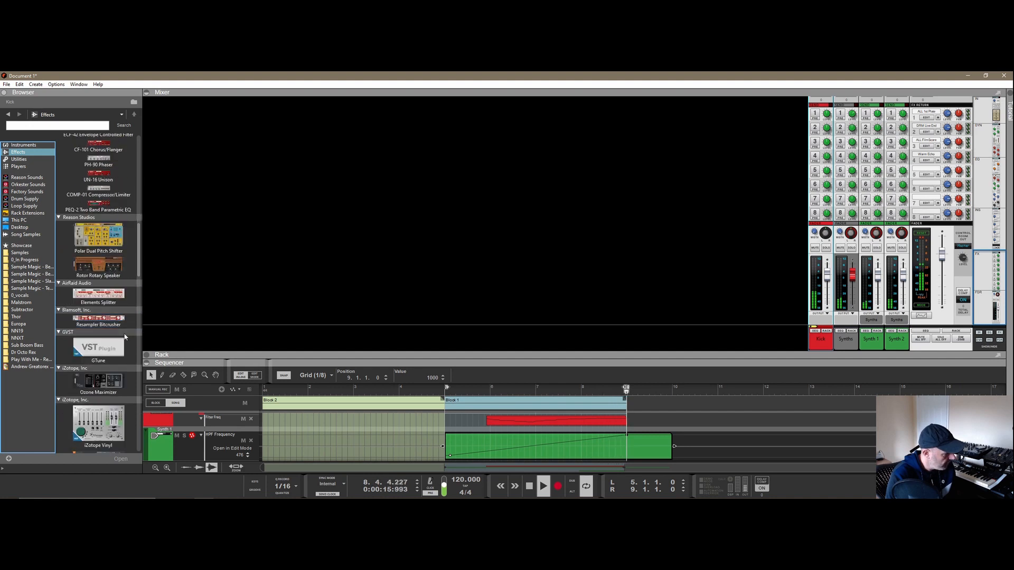
{"action": "scroll", "coordinate": [121, 335], "scroll_direction": "down", "scroll_amount": 15}
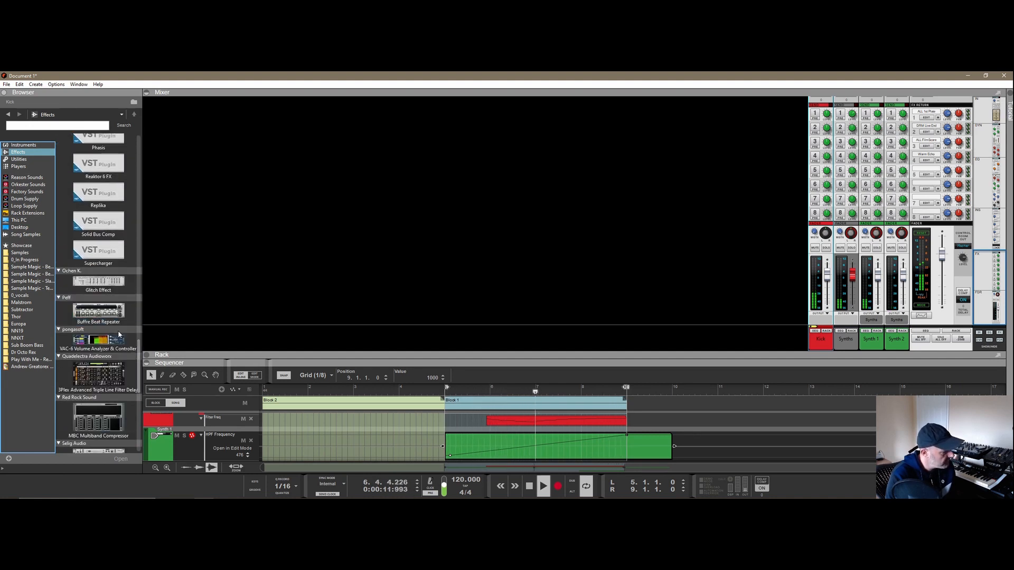
{"action": "scroll", "coordinate": [119, 334], "scroll_direction": "down", "scroll_amount": 15}
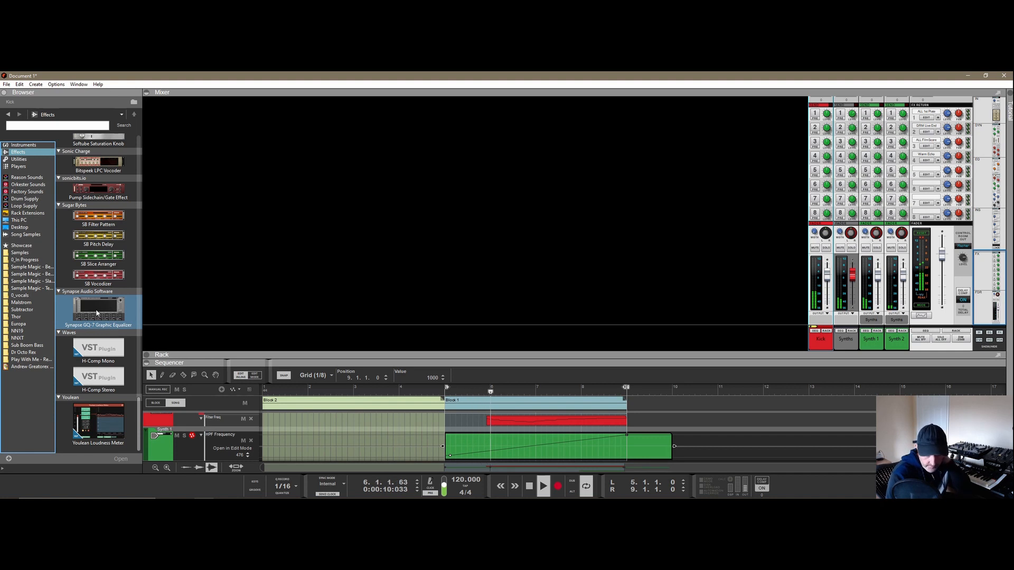
{"action": "scroll", "coordinate": [866, 190], "scroll_direction": "up", "scroll_amount": 10}
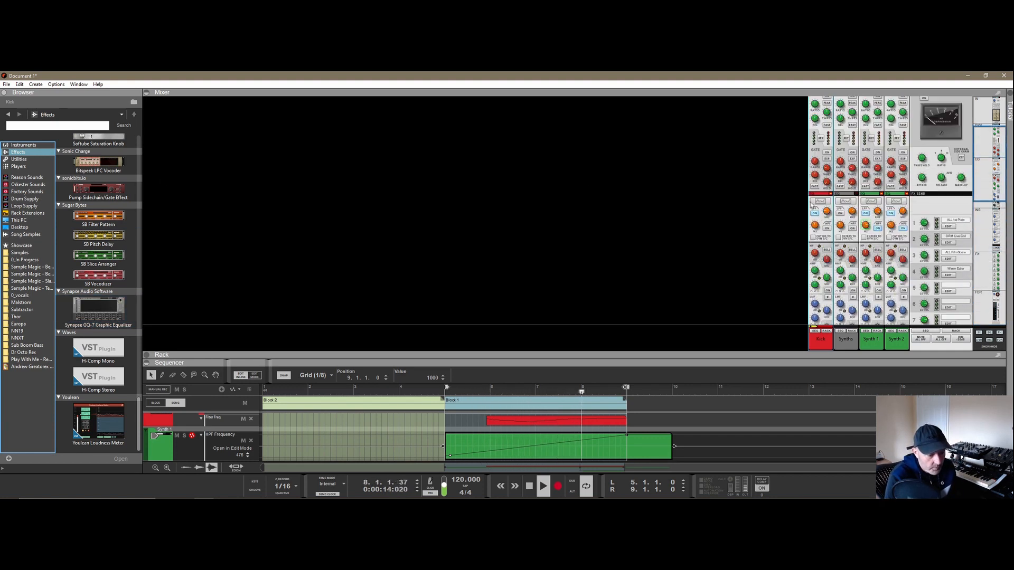
{"action": "scroll", "coordinate": [718, 200], "scroll_direction": "up", "scroll_amount": 5}
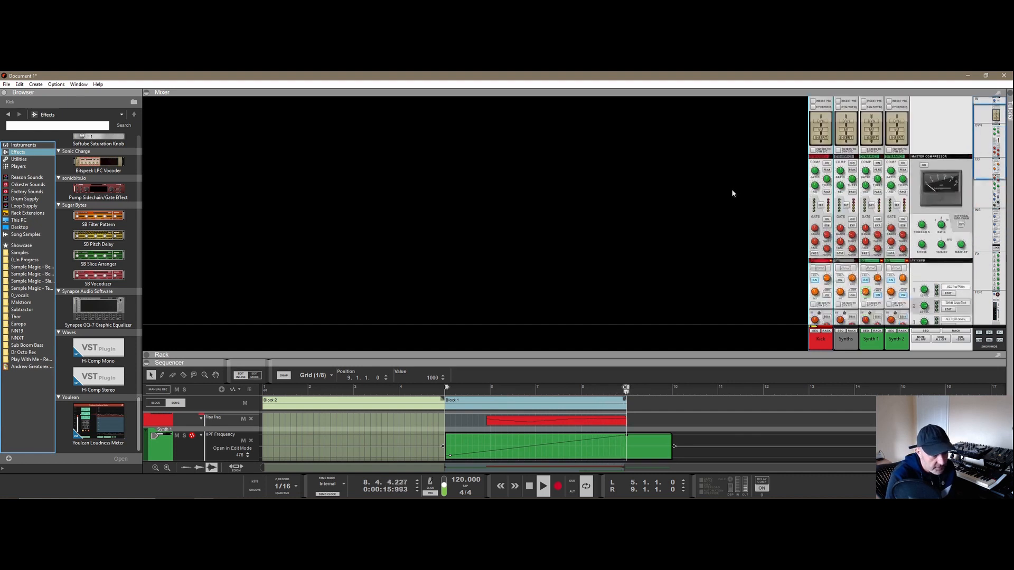
{"action": "scroll", "coordinate": [878, 183], "scroll_direction": "down", "scroll_amount": 5}
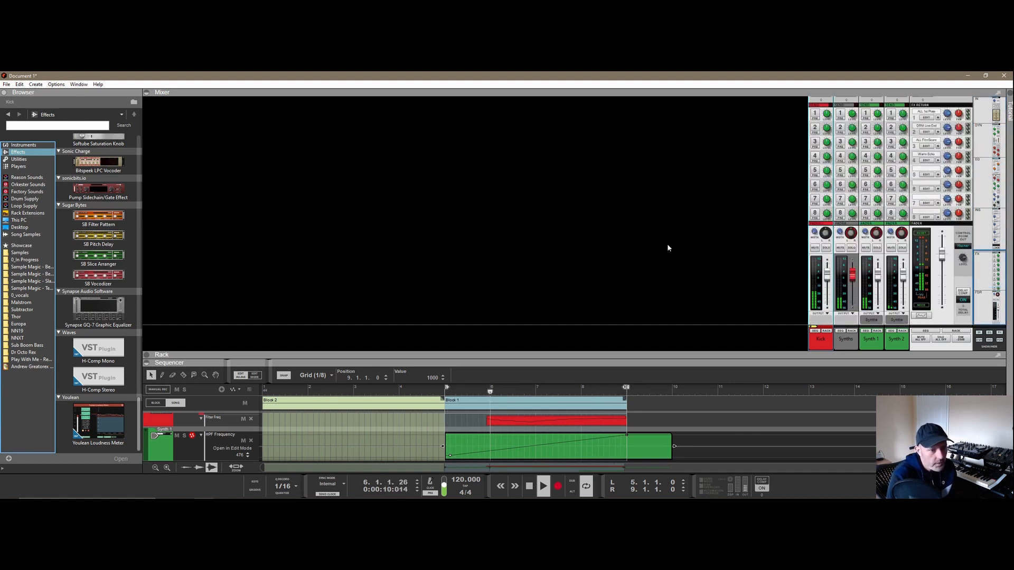
Step: Stop playback and shorten the high-pass frequency automation clip so it ends at bar 9
{"action": "key", "text": "space"}
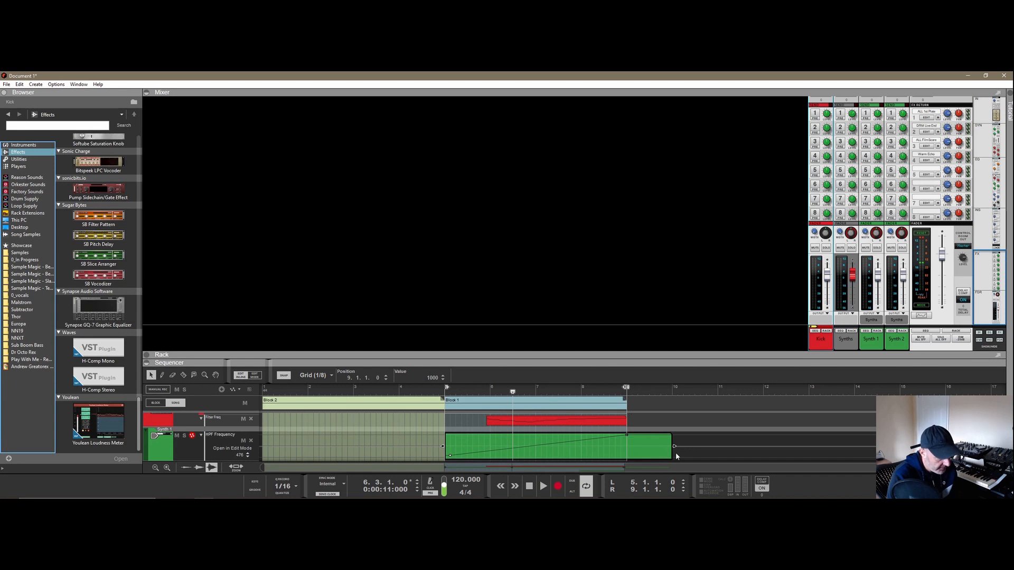
{"action": "left_click_drag", "start_coordinate": [674, 446], "coordinate": [628, 447]}
{"action": "left_click", "coordinate": [530, 486]}
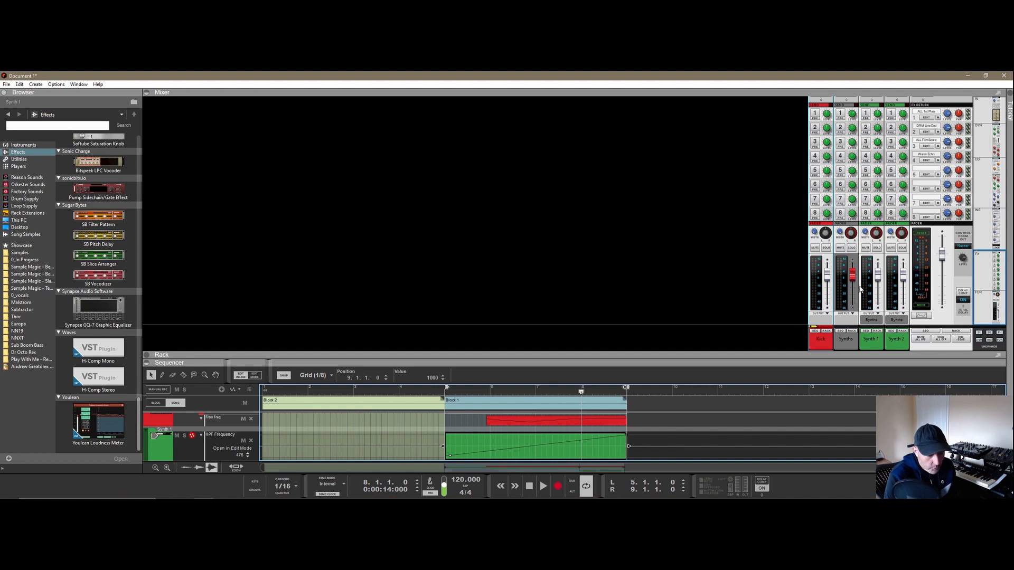
Step: Enable the master compressor in the mixer's master section and play the song through it
{"action": "left_click", "coordinate": [989, 105]}
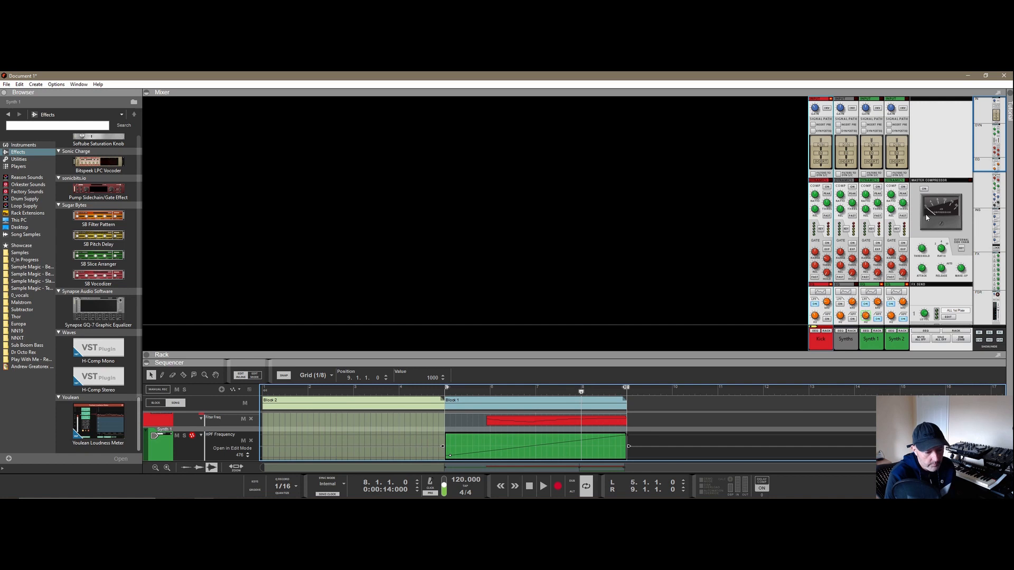
{"action": "left_click", "coordinate": [925, 191]}
{"action": "key", "text": "space"}
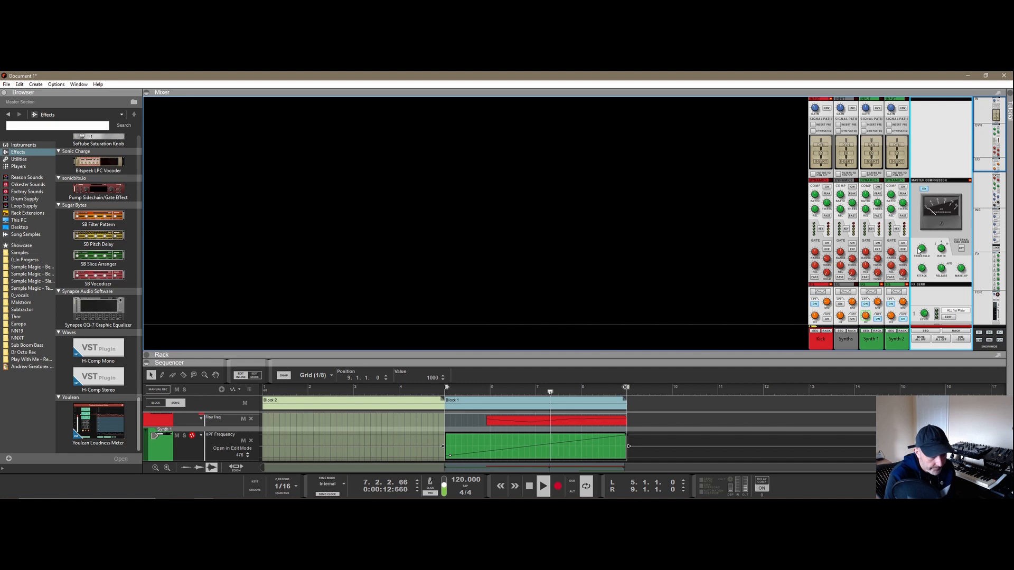
{"action": "scroll", "coordinate": [907, 246], "scroll_direction": "down", "scroll_amount": 8}
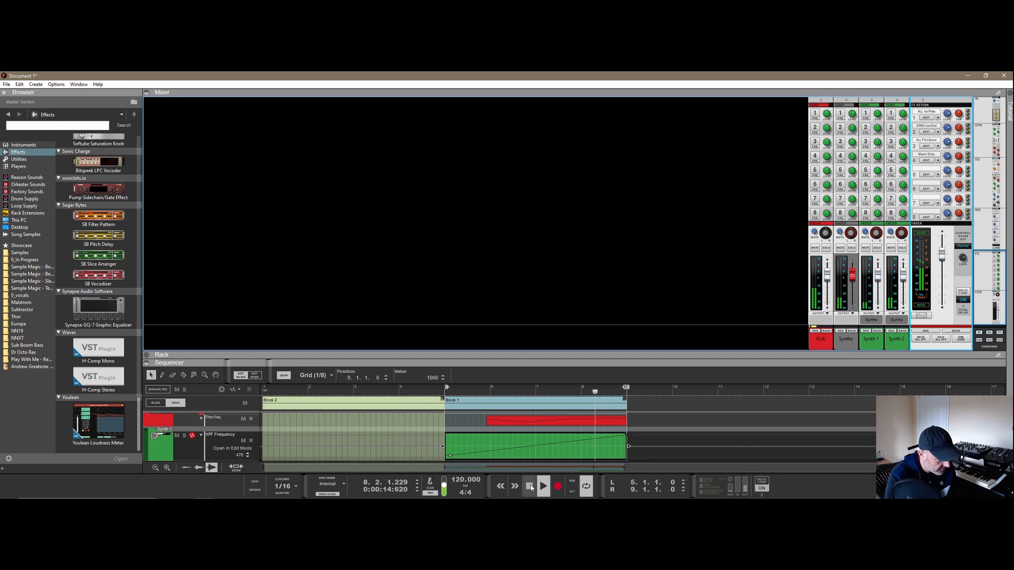
Step: Set the loop start to bar 1 and enlarge the rack between the mixer and sequencer to show Synth 1's Europa
{"action": "left_click_drag", "start_coordinate": [446, 389], "coordinate": [212, 405]}
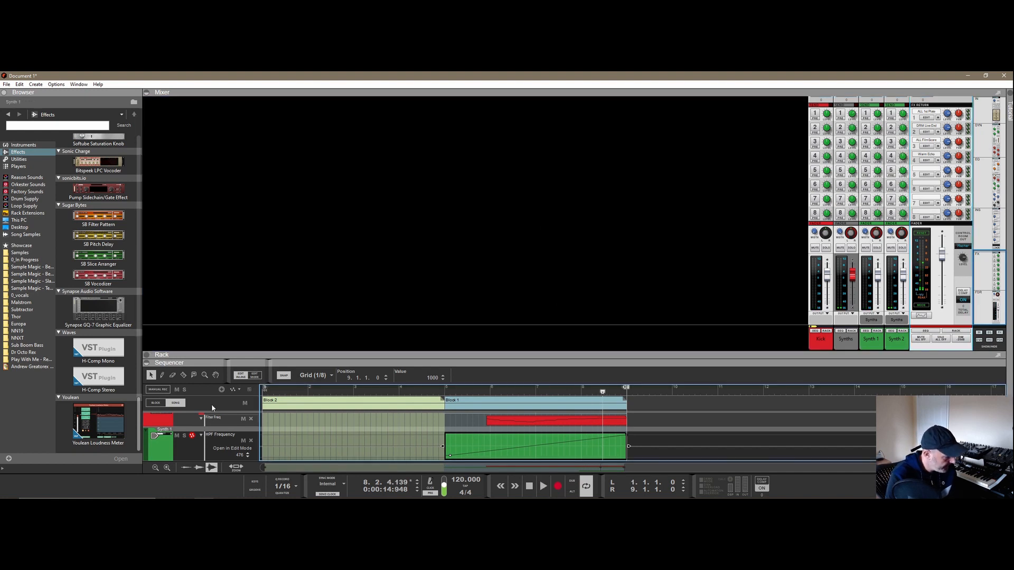
{"action": "left_click_drag", "start_coordinate": [546, 355], "coordinate": [548, 204]}
{"action": "left_click_drag", "start_coordinate": [570, 362], "coordinate": [572, 397]}
{"action": "left_click_drag", "start_coordinate": [994, 229], "coordinate": [989, 209]}
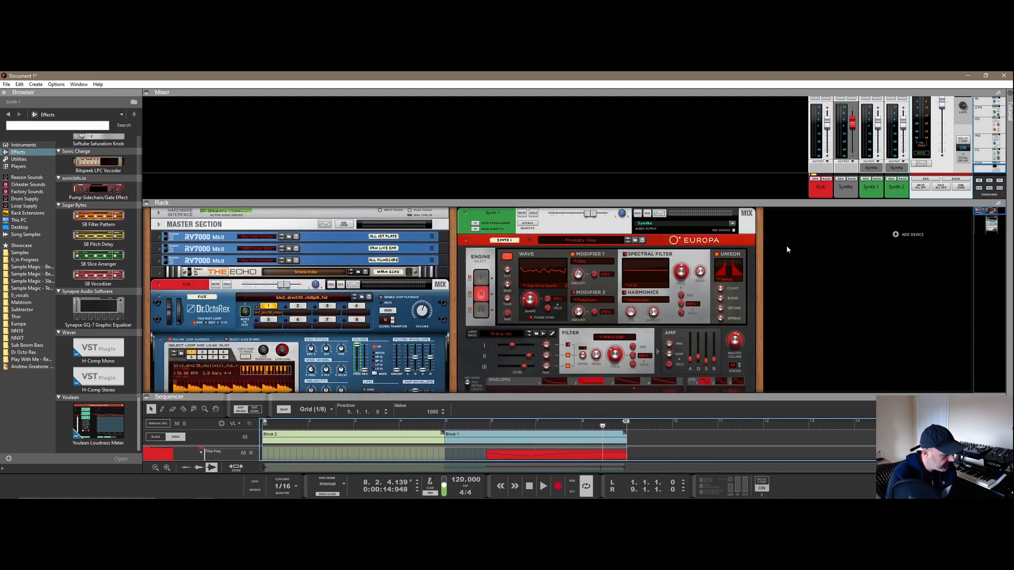
Step: Load the Full Poly patch into Synth 1's Europa during playback and set the loop start to bar 5
{"action": "left_click", "coordinate": [635, 242]}
{"action": "left_click", "coordinate": [544, 484]}
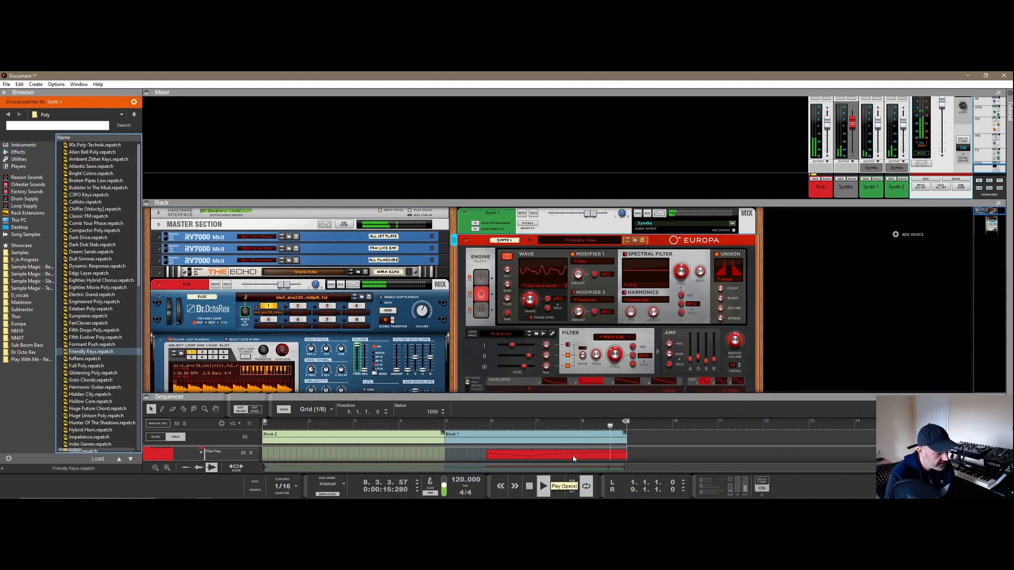
{"action": "left_click", "coordinate": [628, 242]}
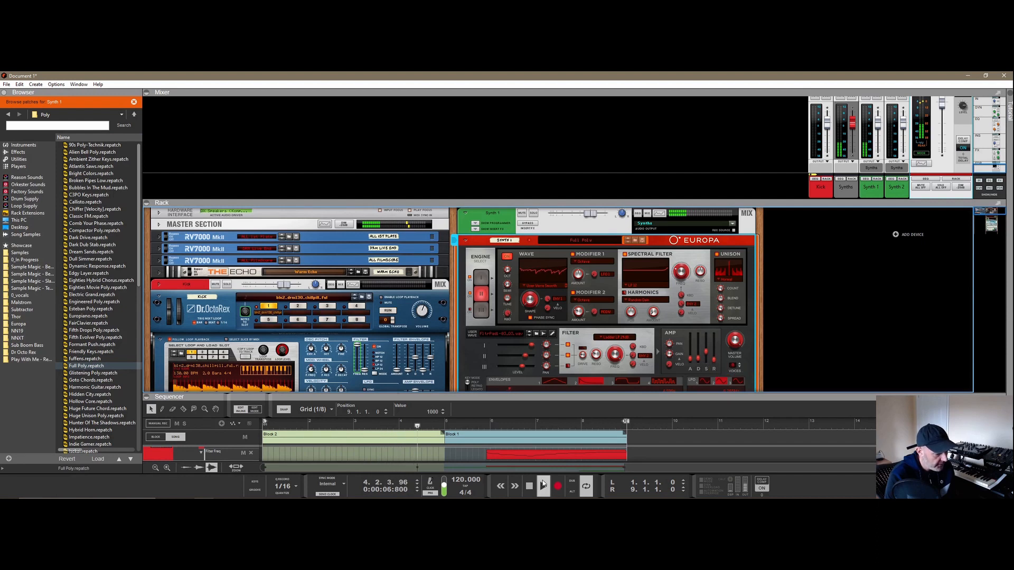
{"action": "left_click", "coordinate": [446, 424], "text": "ctrl"}
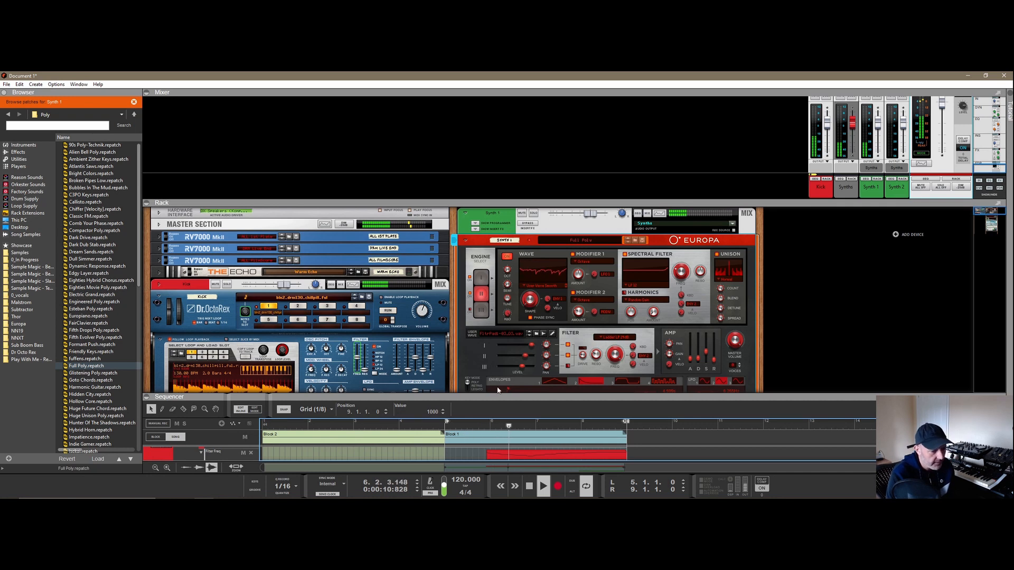
Step: Look through the list of Poly patches for Synth 1's Europa without loading another one
{"action": "left_click", "coordinate": [635, 242]}
{"action": "scroll", "coordinate": [97, 318], "scroll_direction": "down", "scroll_amount": 5}
{"action": "scroll", "coordinate": [97, 318], "scroll_direction": "up", "scroll_amount": 1}
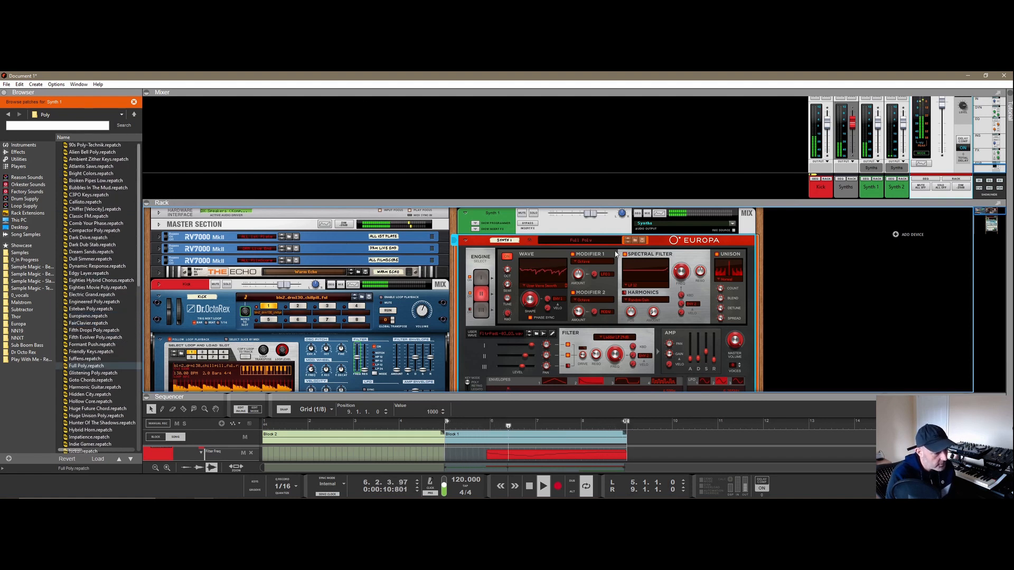
{"action": "left_click", "coordinate": [576, 242]}
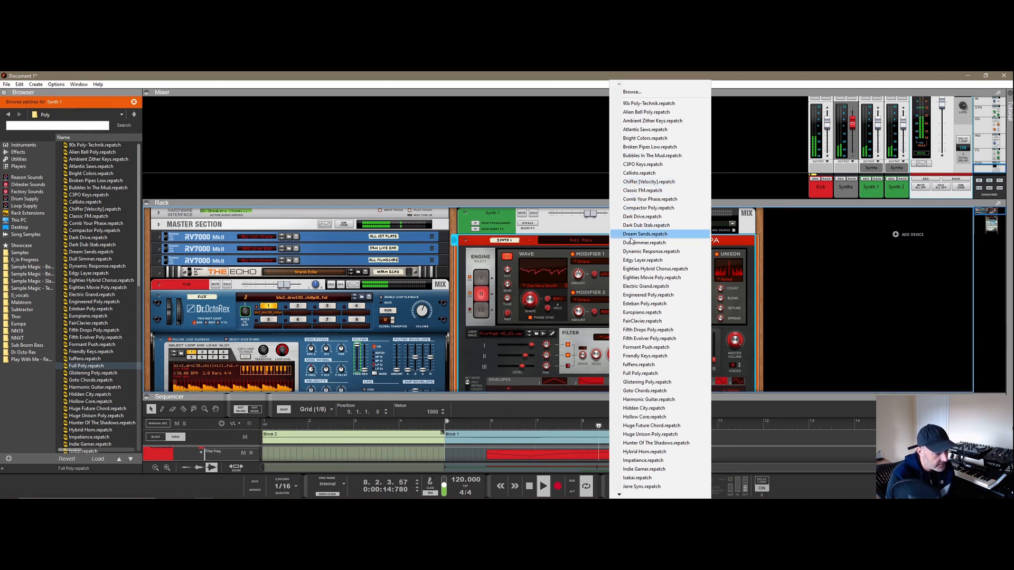
{"action": "left_click", "coordinate": [575, 233]}
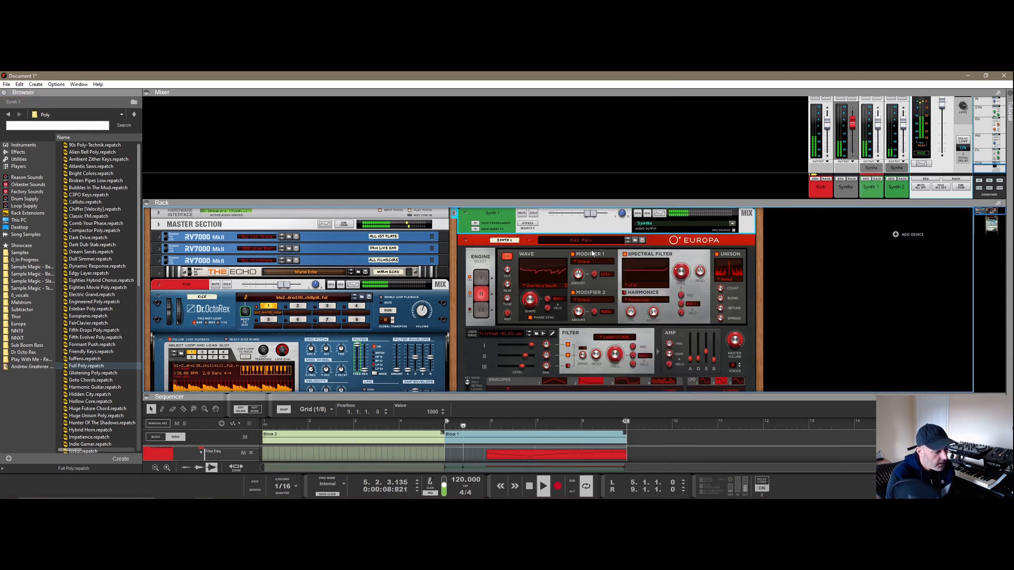
Step: Lower the sustain of Europa's amp envelope slightly, then open the dialog for saving the patch and cancel it
{"action": "left_click_drag", "start_coordinate": [707, 354], "coordinate": [708, 360]}
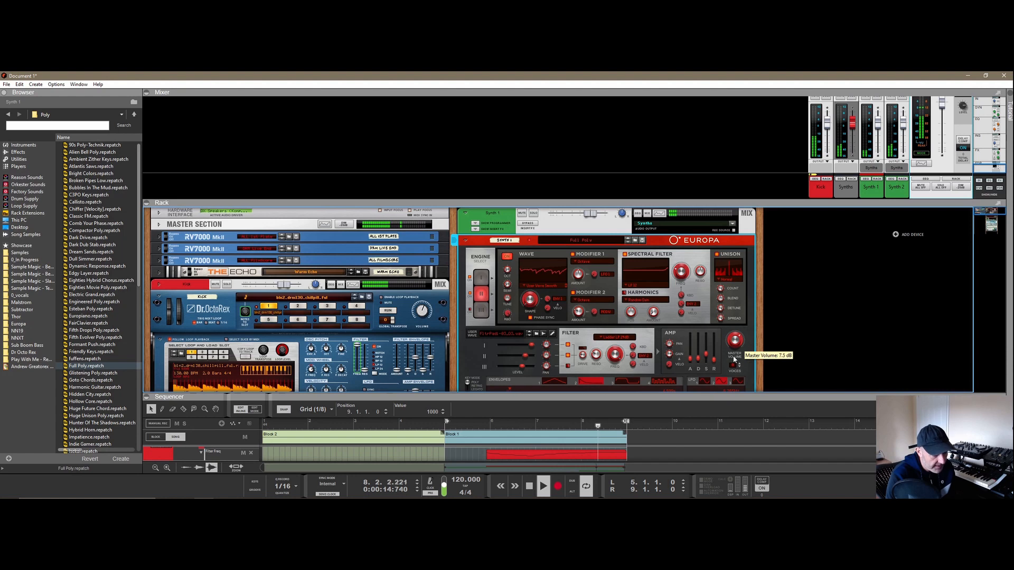
{"action": "left_click", "coordinate": [642, 240]}
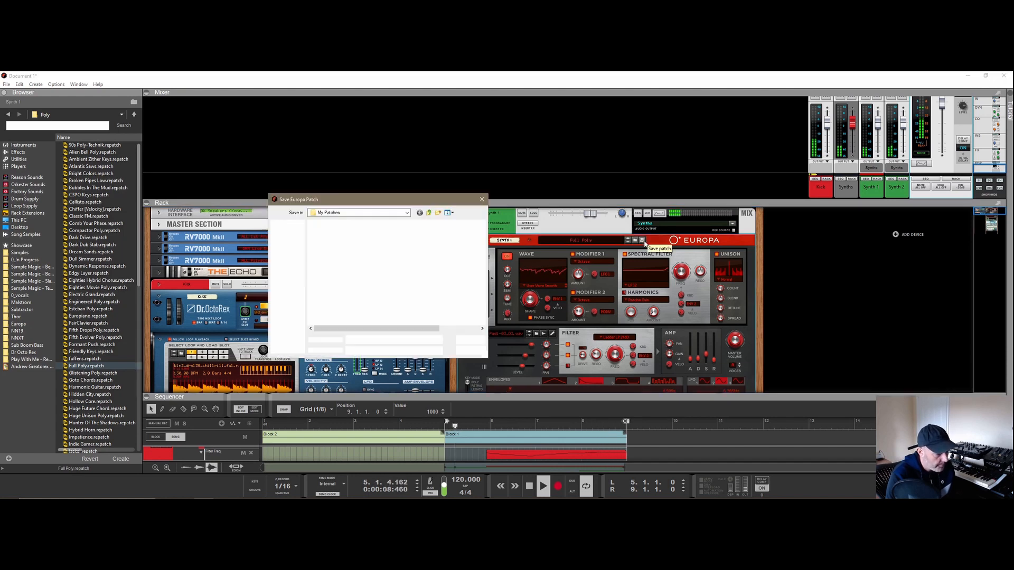
{"action": "left_click", "coordinate": [482, 199]}
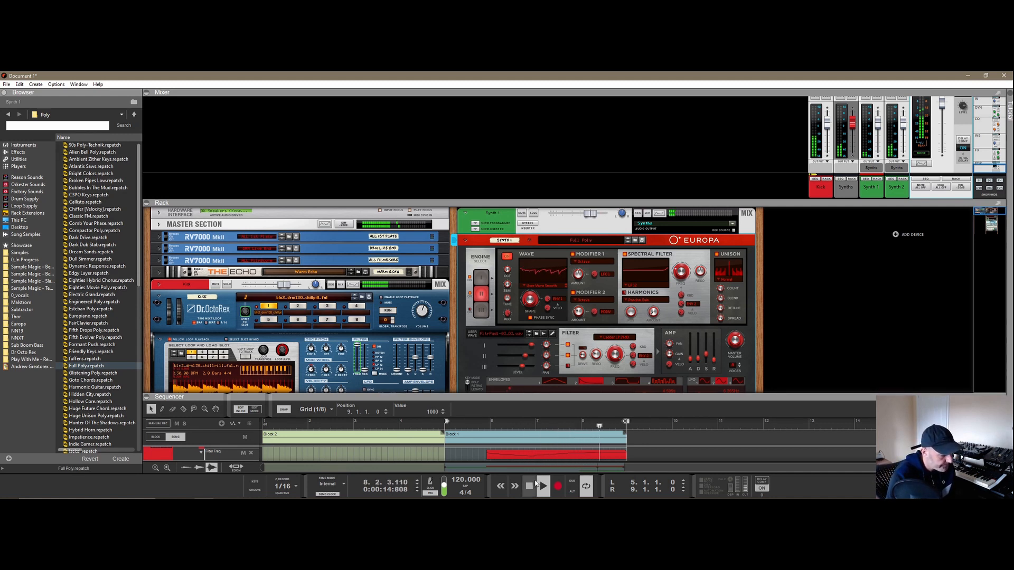
Step: Enlarge the rack area, bring the Synths bus channel device into view and stop playback
{"action": "left_click_drag", "start_coordinate": [617, 199], "coordinate": [614, 169]}
{"action": "scroll", "coordinate": [599, 270], "scroll_direction": "down", "scroll_amount": 6}
{"action": "scroll", "coordinate": [598, 278], "scroll_direction": "down", "scroll_amount": 2}
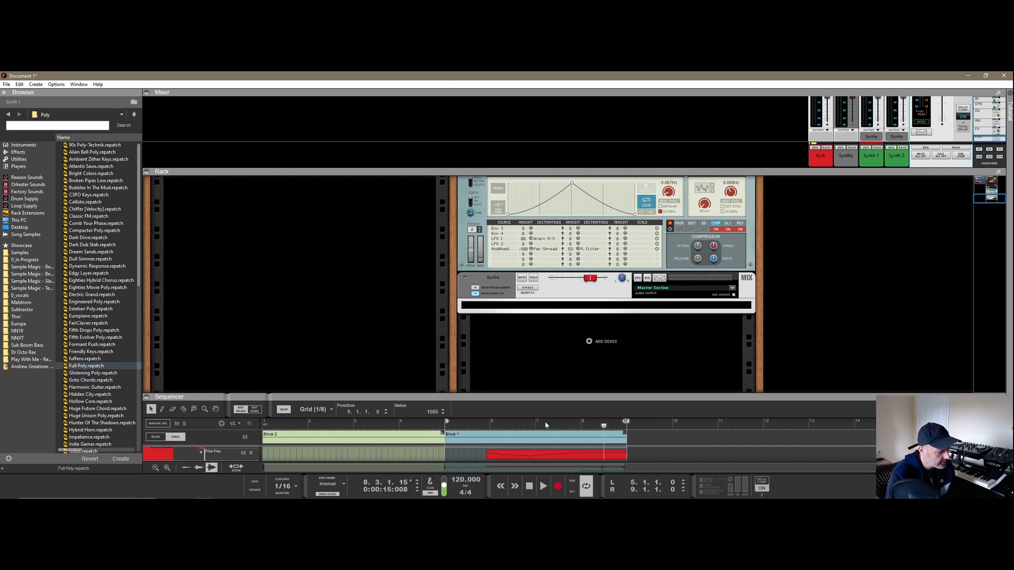
{"action": "left_click", "coordinate": [529, 483]}
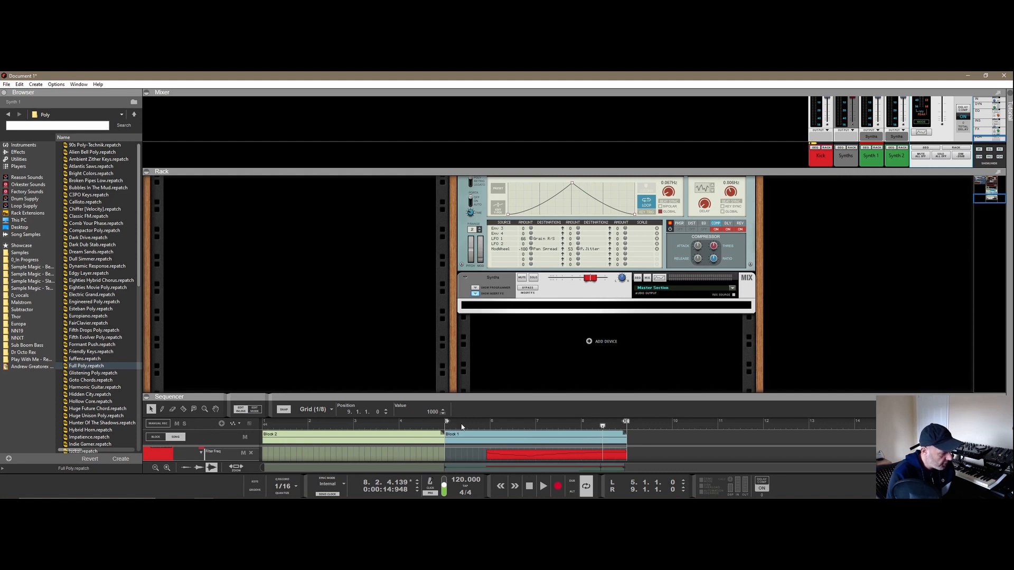
Step: Set the song tempo to 124 BPM, play the loop from bar 5 briefly and stop playback
{"action": "double_click", "coordinate": [466, 481]}
{"action": "type", "text": "124"}
{"action": "key", "text": "Return"}
{"action": "left_click", "coordinate": [533, 444]}
{"action": "key", "text": "space"}
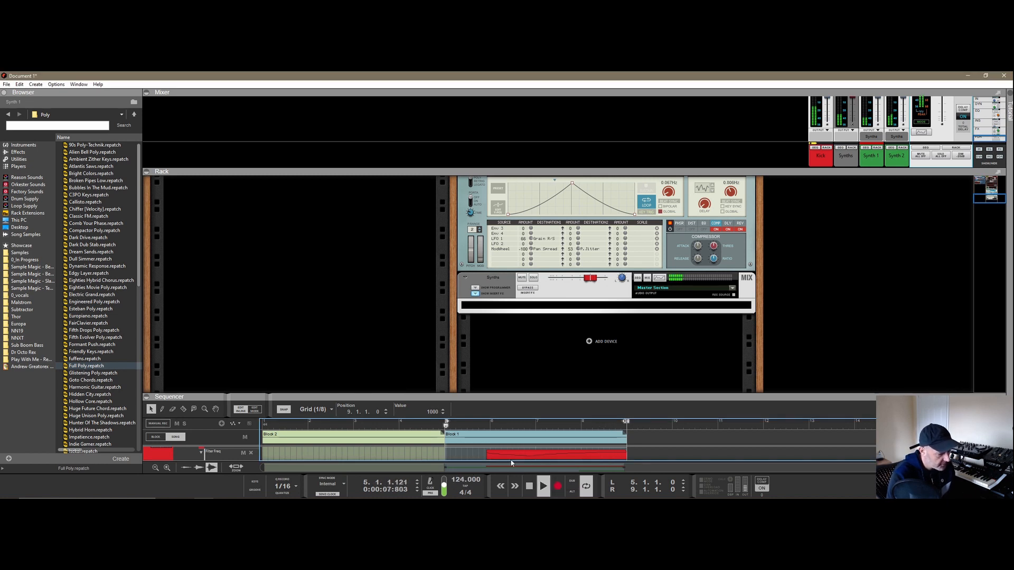
{"action": "left_click", "coordinate": [529, 486]}
{"action": "left_click", "coordinate": [529, 486]}
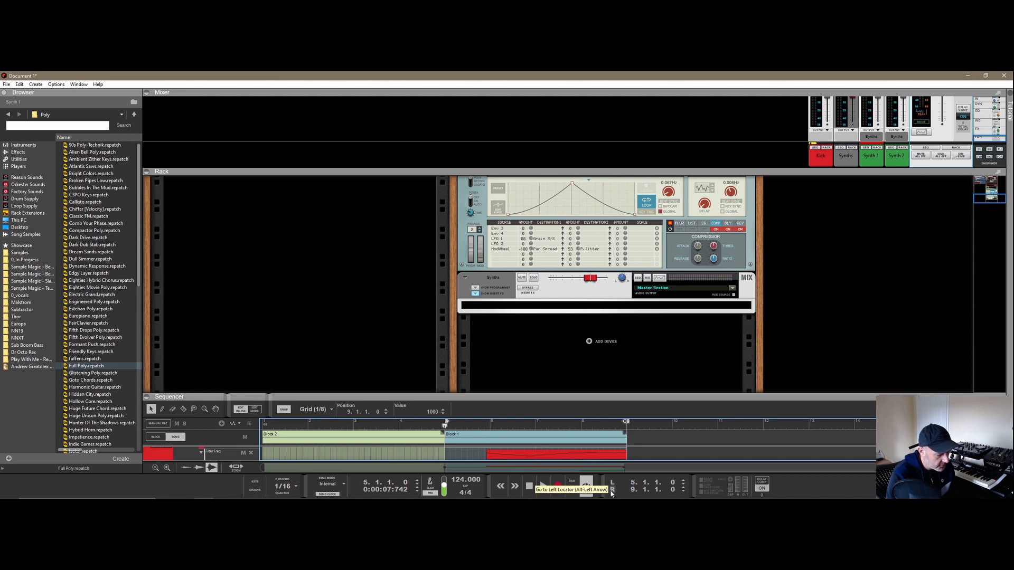
Step: Jump the song position back and forth between the right and left loop locators
{"action": "left_click", "coordinate": [613, 491]}
{"action": "left_click", "coordinate": [613, 483]}
{"action": "left_click", "coordinate": [612, 490]}
{"action": "left_click", "coordinate": [612, 482]}
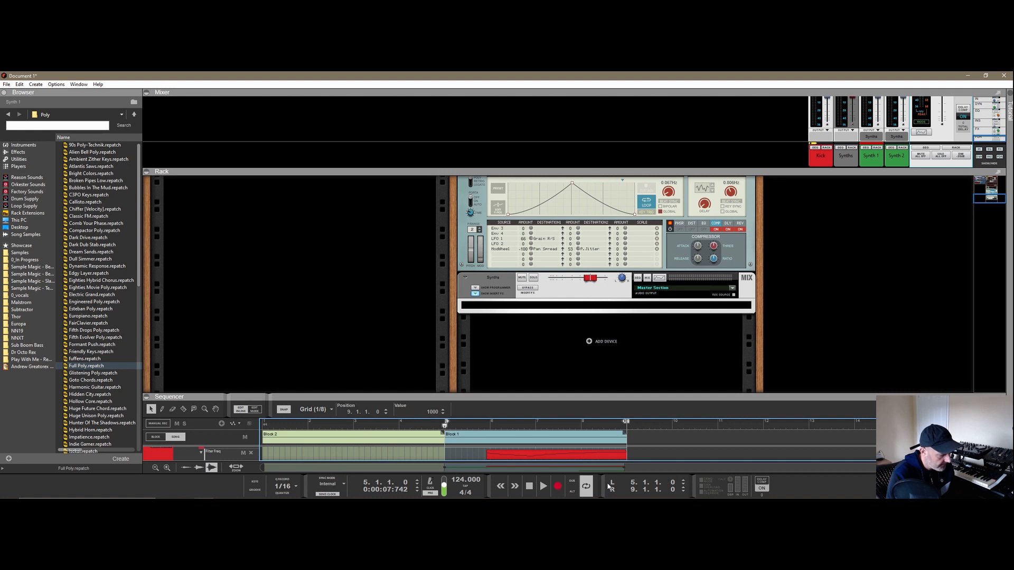
{"action": "left_click", "coordinate": [525, 483]}
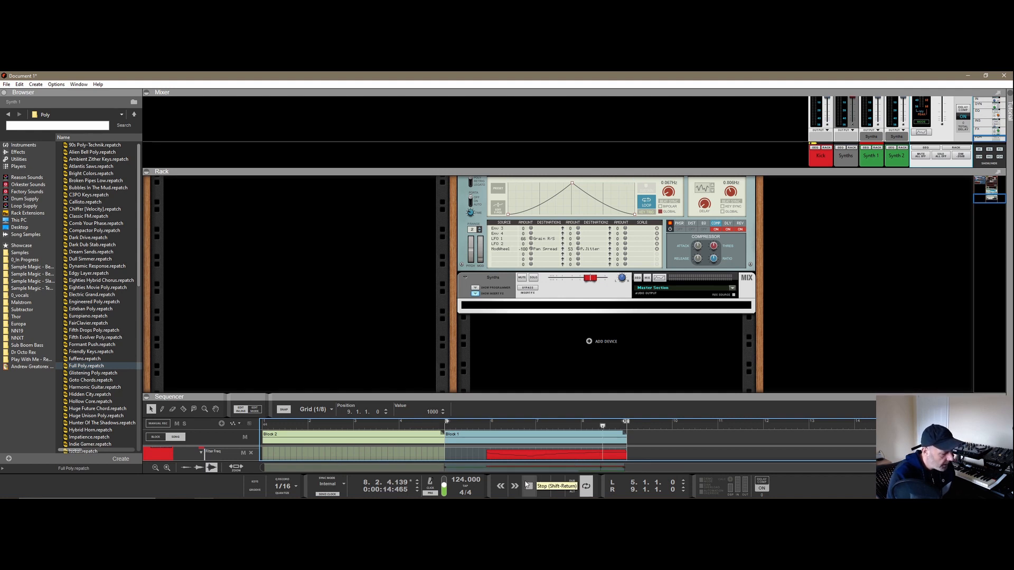
Step: Enable the metronome's precount, raise the click level to maximum, and play and stop the loop
{"action": "left_click", "coordinate": [435, 490]}
{"action": "key", "text": "space"}
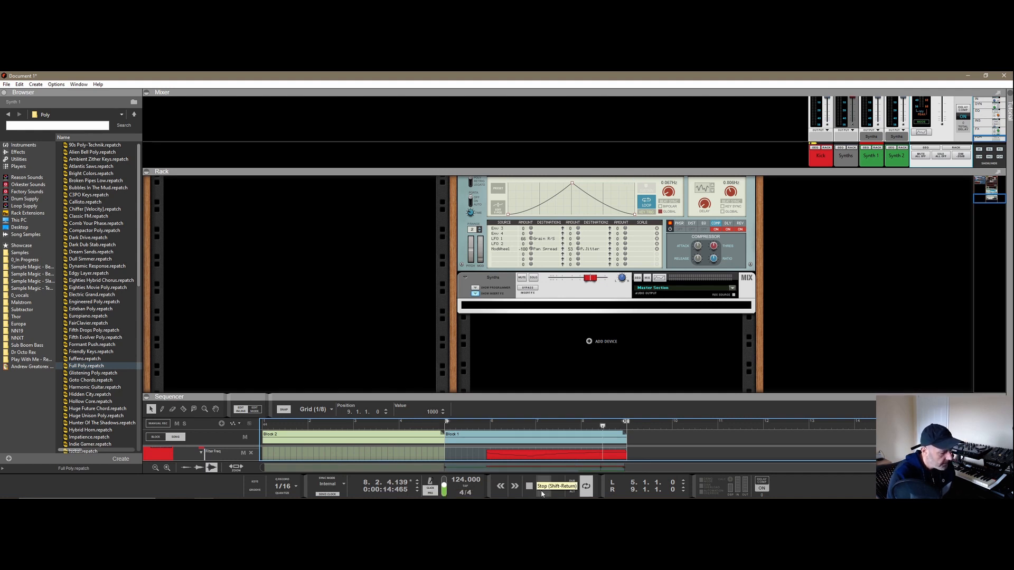
{"action": "left_click", "coordinate": [528, 486]}
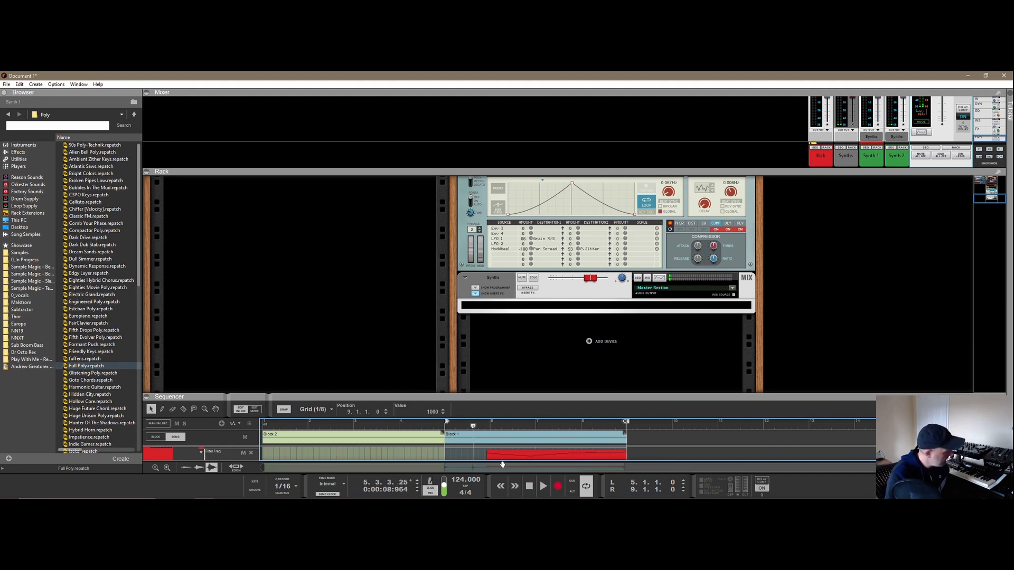
{"action": "mouse_move", "coordinate": [445, 486]}
{"action": "left_mouse_down"}
{"action": "mouse_move", "coordinate": [448, 494]}
{"action": "mouse_move", "coordinate": [449, 477]}
{"action": "left_mouse_up"}
{"action": "left_click", "coordinate": [543, 486]}
{"action": "left_click", "coordinate": [535, 486]}
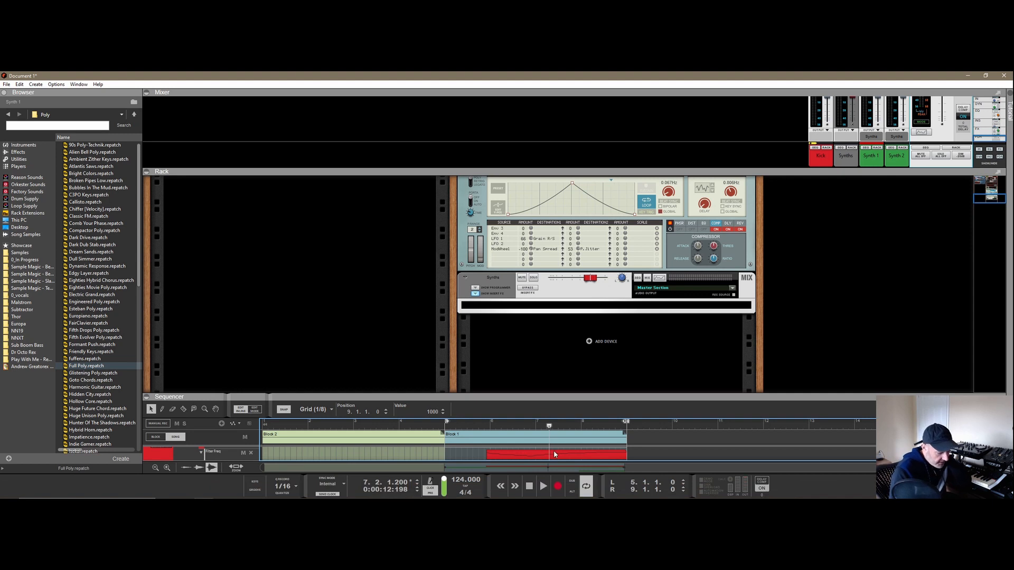
Step: Move the song position pointer towards the loop end and on past it to bar 13
{"action": "left_click", "coordinate": [617, 422]}
{"action": "left_click_drag", "start_coordinate": [618, 423], "coordinate": [623, 424]}
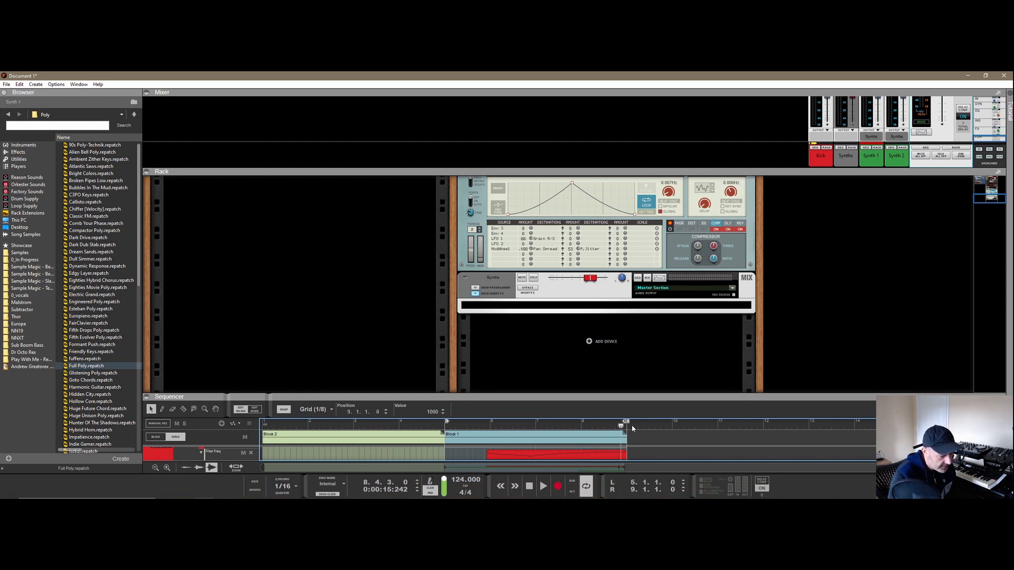
{"action": "left_click_drag", "start_coordinate": [628, 422], "coordinate": [873, 426]}
{"action": "mouse_move", "coordinate": [622, 426]}
{"action": "left_mouse_down"}
{"action": "mouse_move", "coordinate": [941, 425]}
{"action": "mouse_move", "coordinate": [820, 426]}
{"action": "left_mouse_up"}
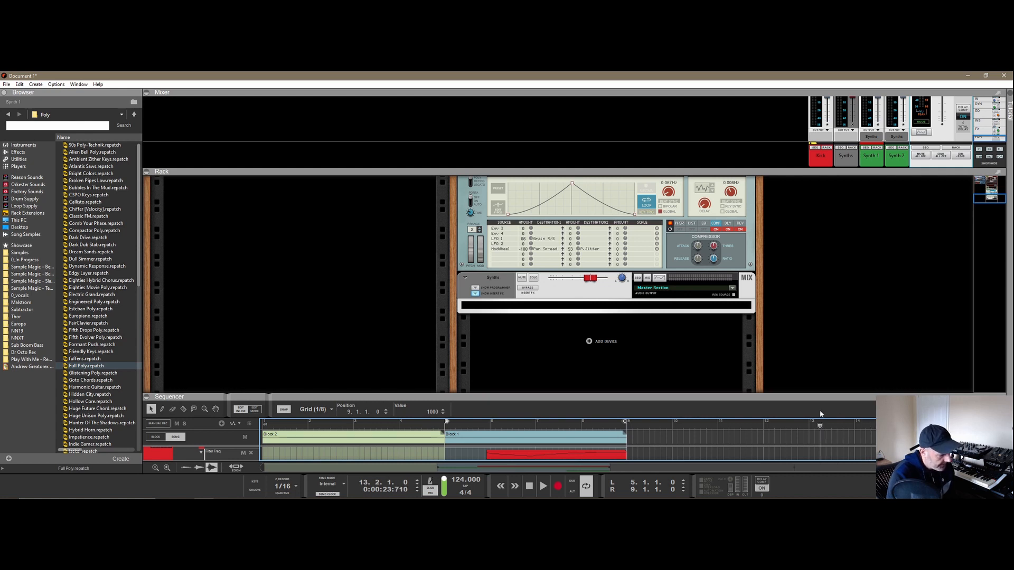
Step: Open the on-screen piano keys and select Synth 1's Europa track in the enlarged sequencer
{"action": "left_click", "coordinate": [255, 482]}
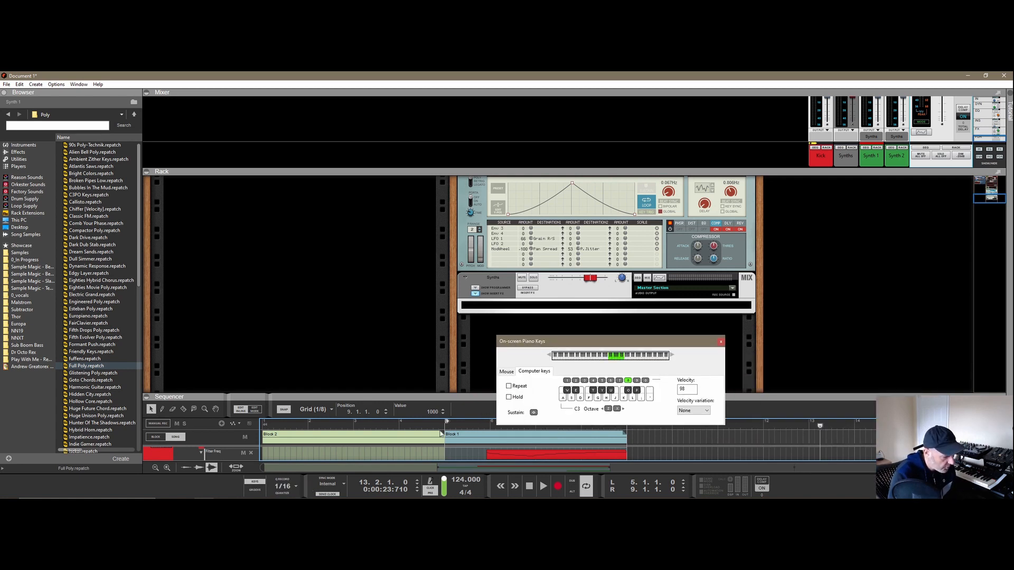
{"action": "left_click_drag", "start_coordinate": [331, 398], "coordinate": [333, 309]}
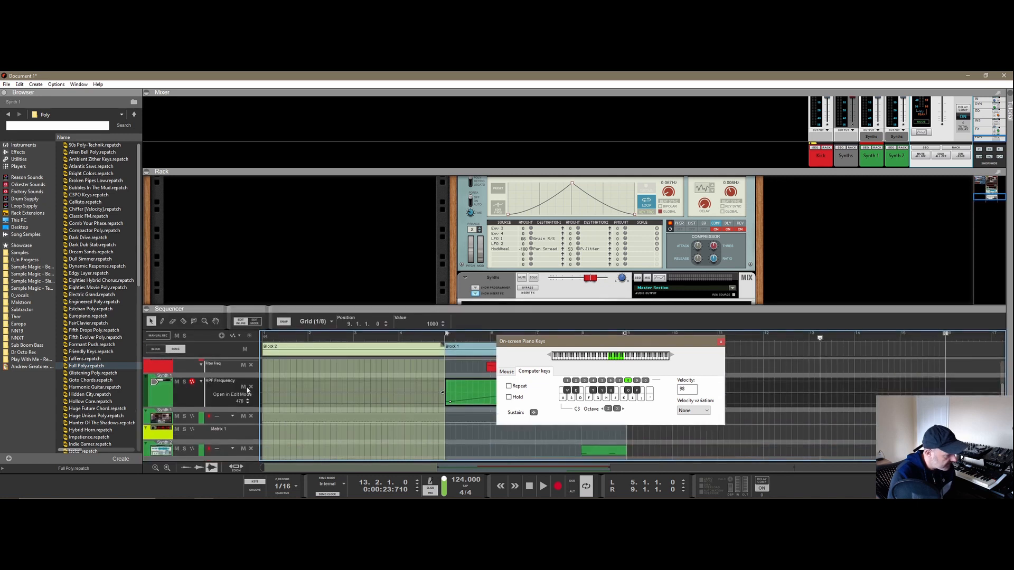
{"action": "left_click", "coordinate": [201, 412]}
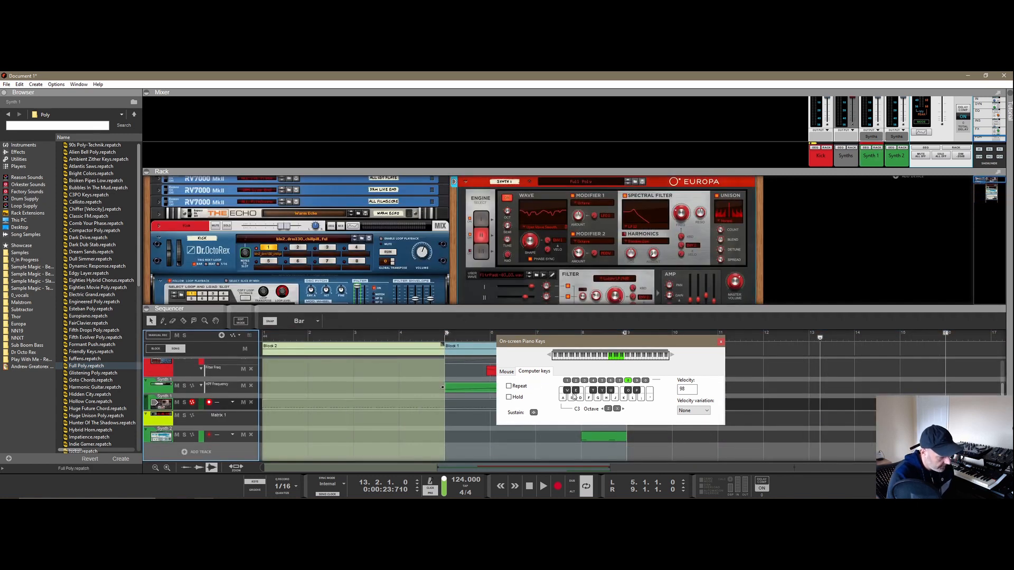
Step: Close the on-screen piano keys and return the song position to the start of bar 1
{"action": "left_click", "coordinate": [721, 342]}
{"action": "left_click", "coordinate": [529, 486]}
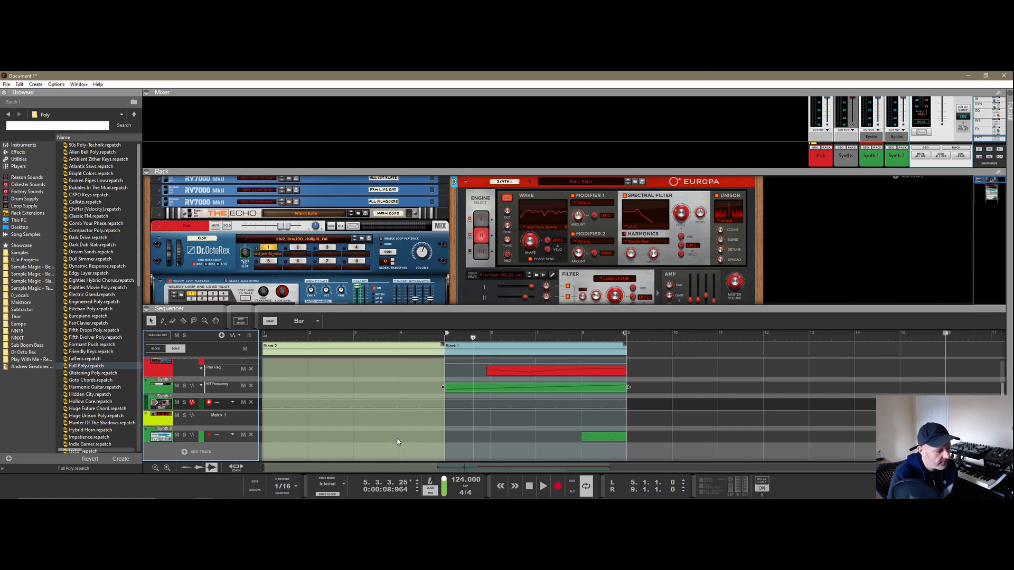
{"action": "left_click", "coordinate": [527, 491]}
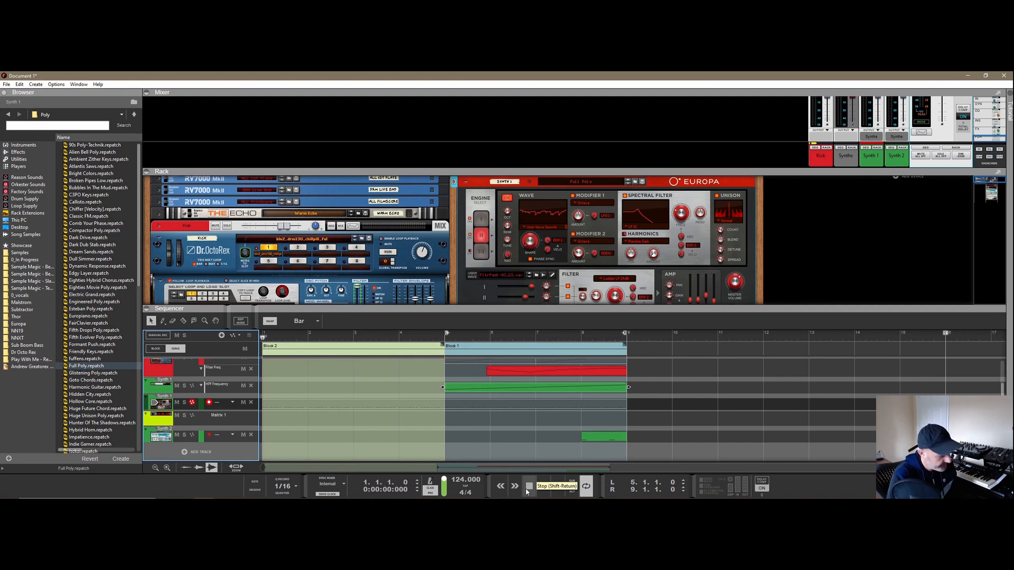